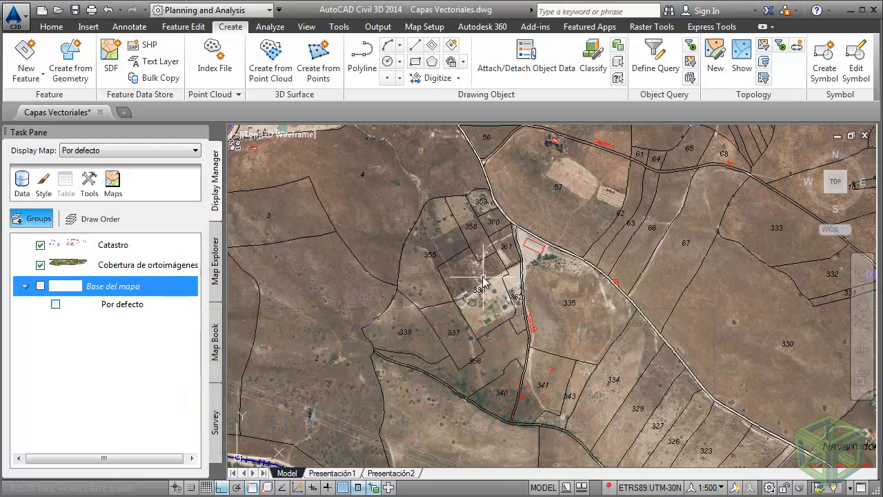
Step: Hide the Cobertura de ortoimágenes layer and turn on the Base del mapa layer in the display map
mouse_move(483, 278)
middle_mouse_down()
mouse_move(504, 288)
mouse_move(475, 269)
middle_mouse_up()
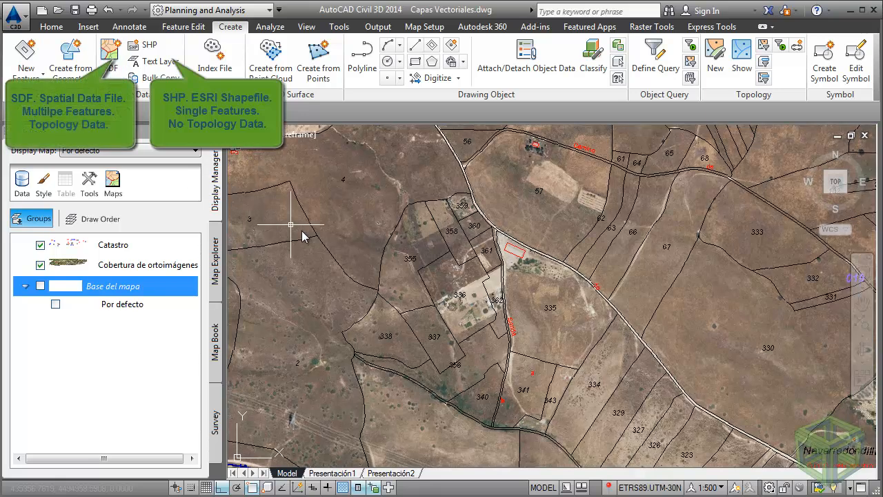
middle_click_drag(380, 266, 372, 263)
scroll(449, 269, "up", 3)
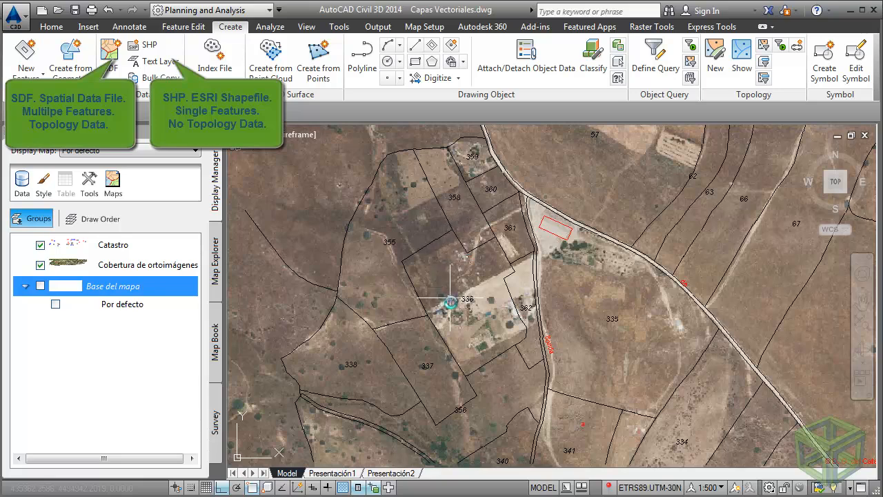
left_click(40, 265)
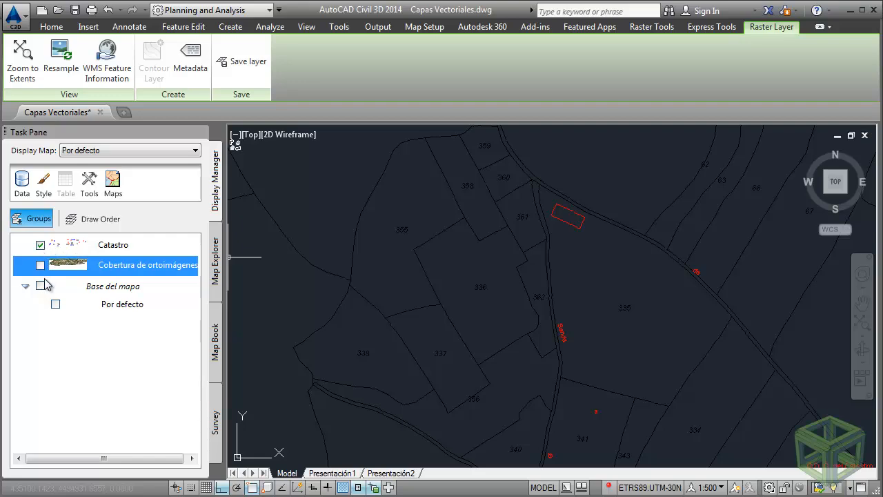
left_click(104, 288)
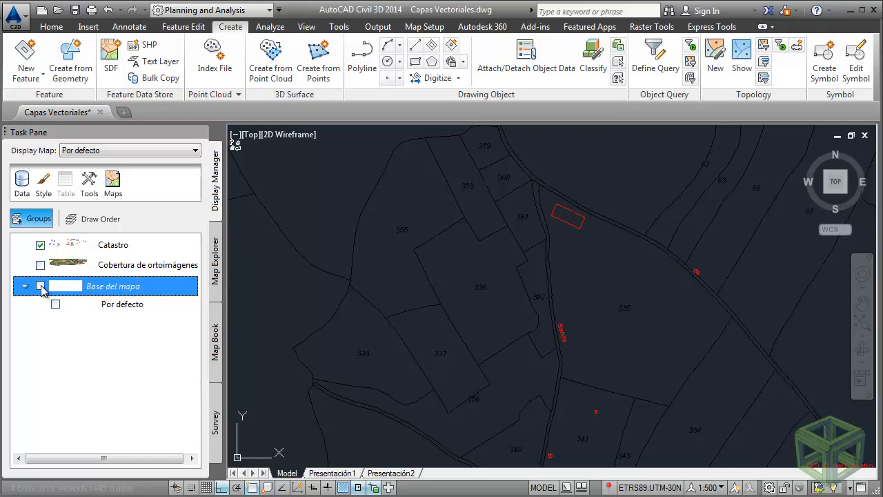
left_click(40, 285)
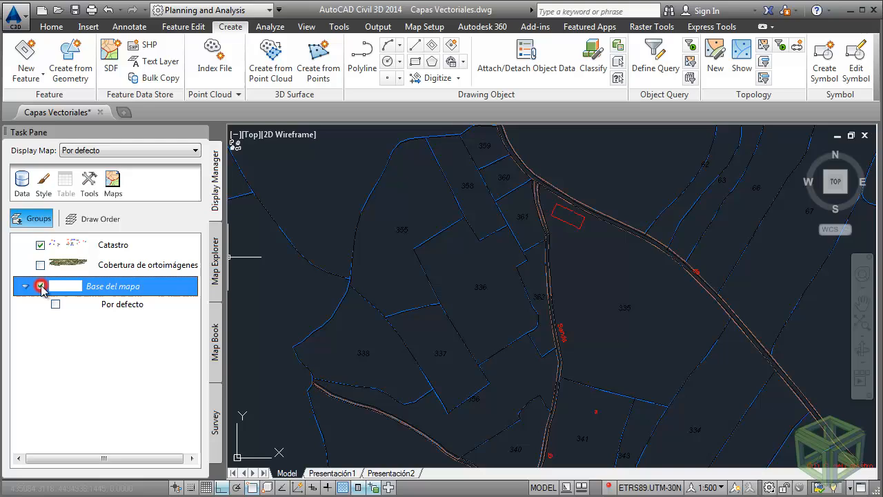
Step: Inspect the object type and drawing layer of two parcel boundaries and a road edge, leaving nothing selected
left_click(429, 240)
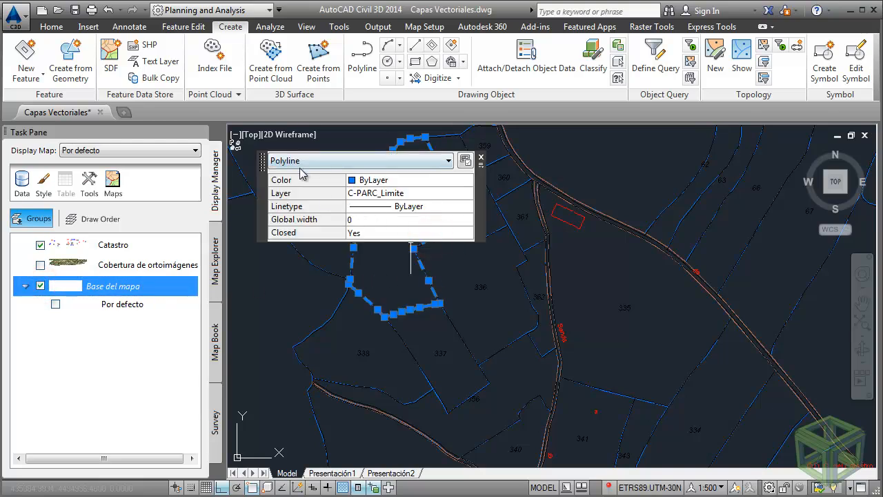
key("Escape")
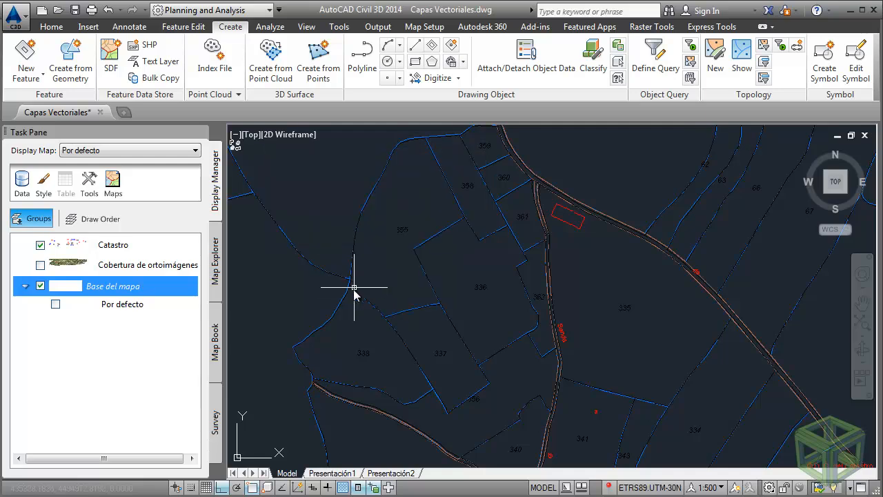
left_click(343, 301)
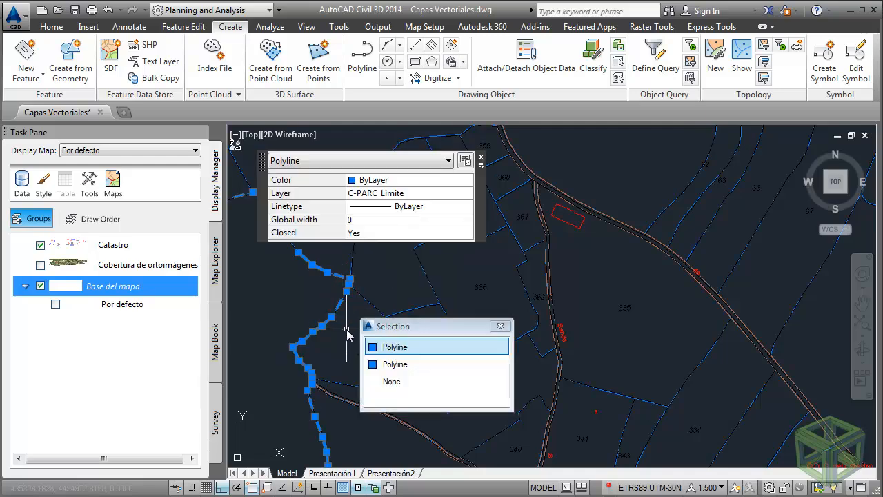
key("Escape")
left_click(541, 216)
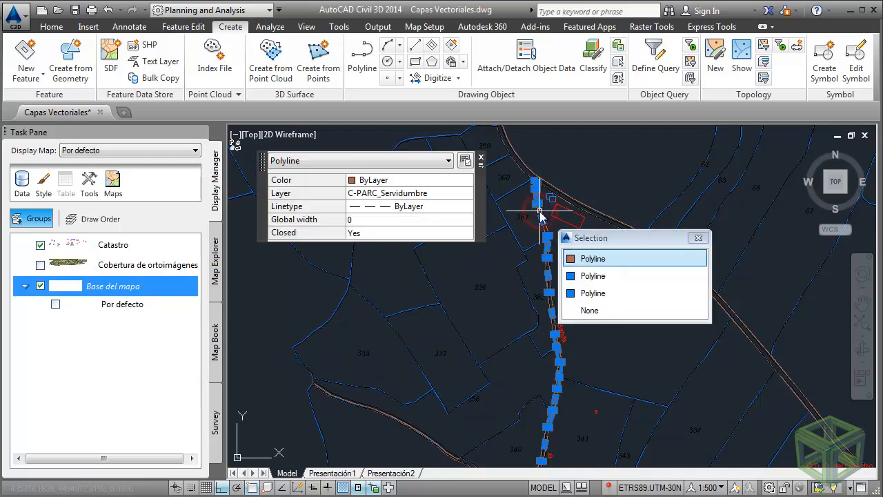
key("Escape")
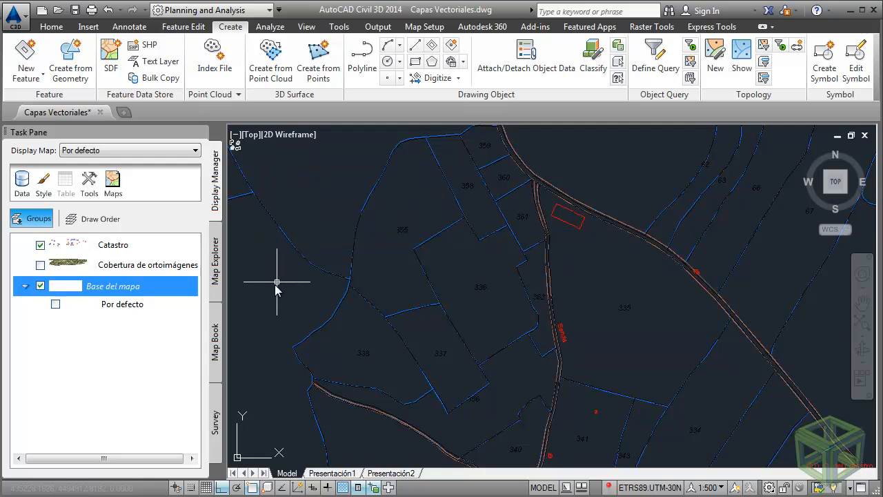
Step: Hide the Catastro layer and toggle Base del mapa off and on again to check the drawing geometry
left_click(41, 246)
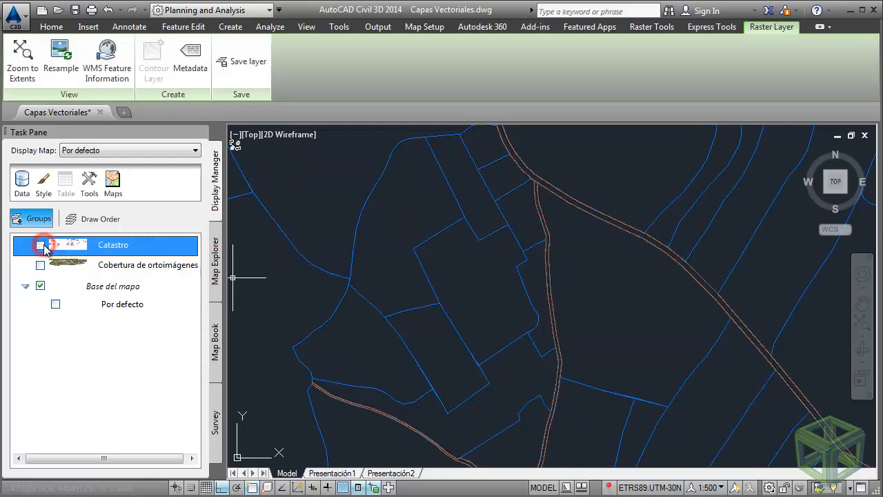
left_click(40, 286)
left_click(41, 286)
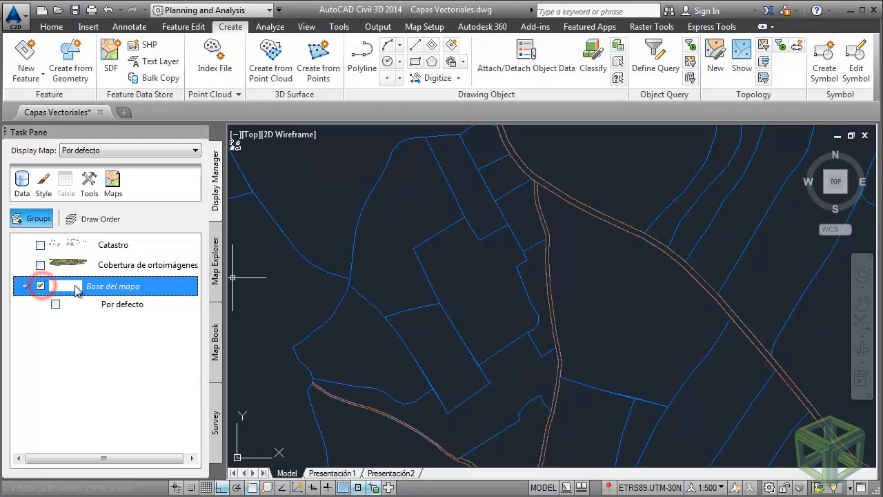
Step: Add the drawing layer C-PARC_Limite to the display map as drawing data
right_click(167, 290)
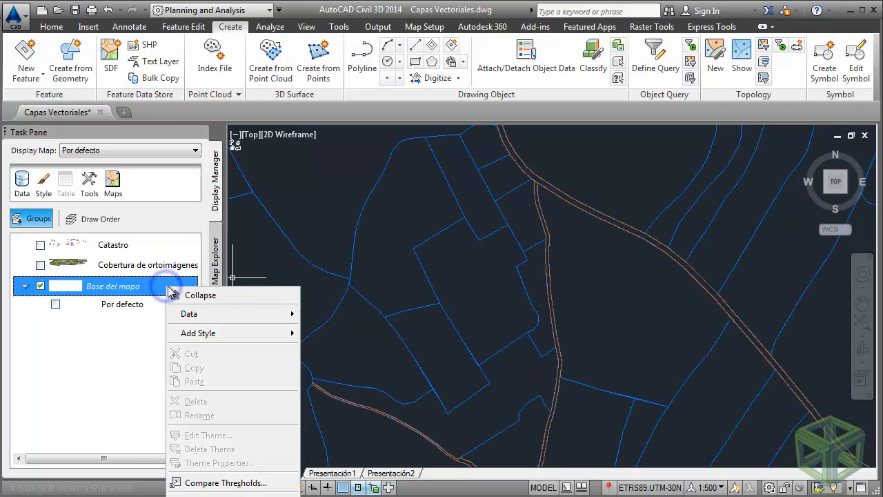
left_click(225, 311)
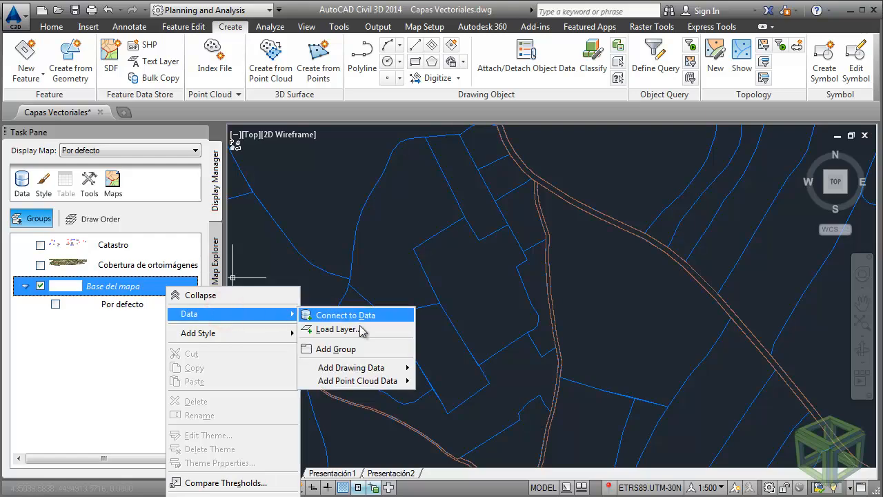
left_click(365, 367)
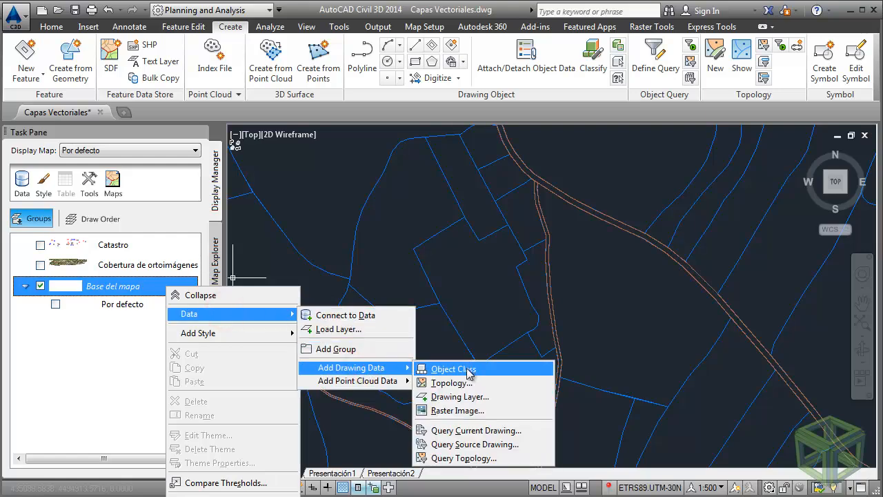
left_click(467, 397)
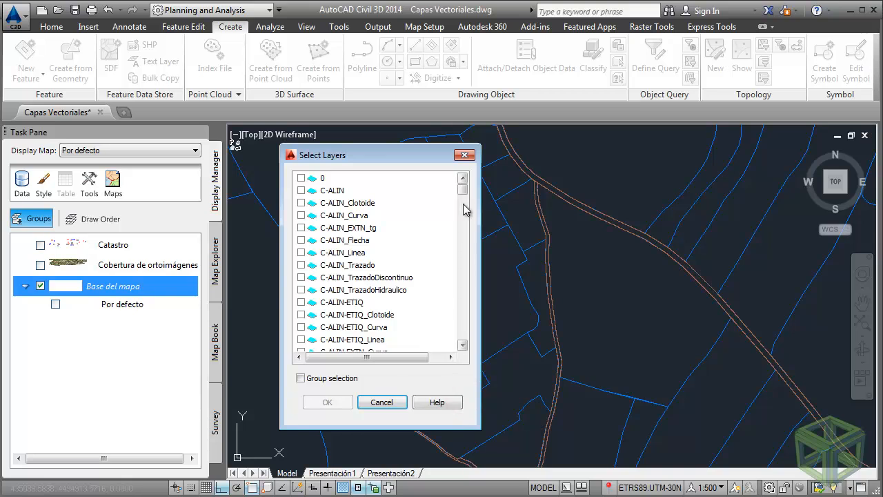
left_click_drag(464, 194, 467, 236)
left_click(354, 278)
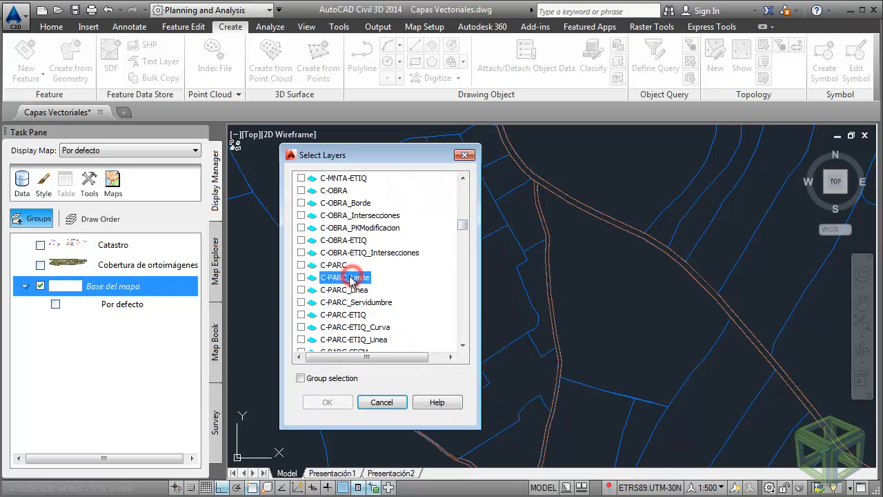
left_click(301, 277)
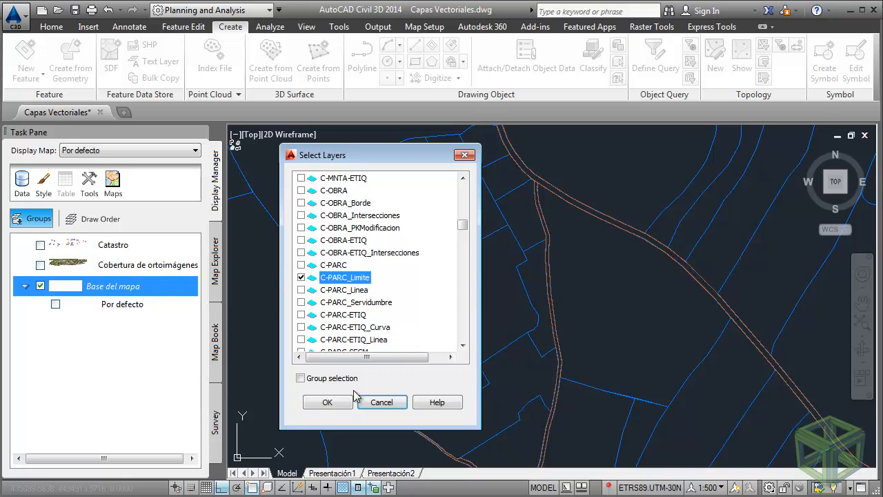
left_click(301, 290)
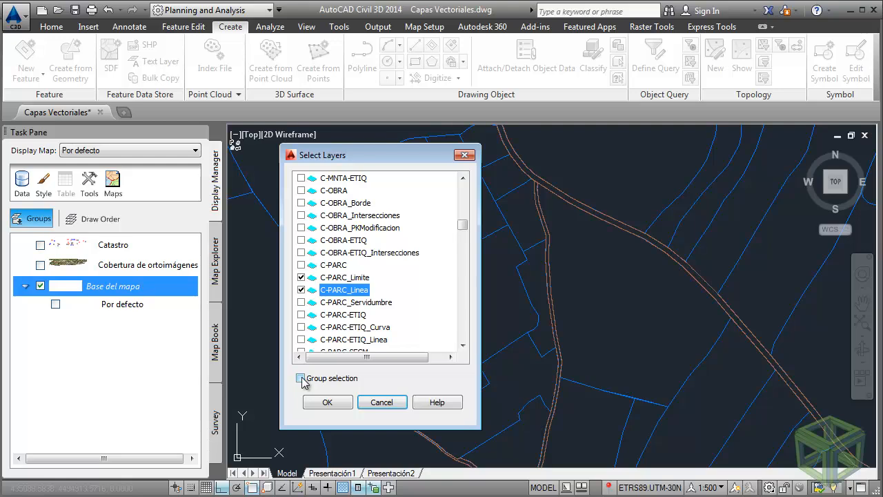
left_click(327, 402)
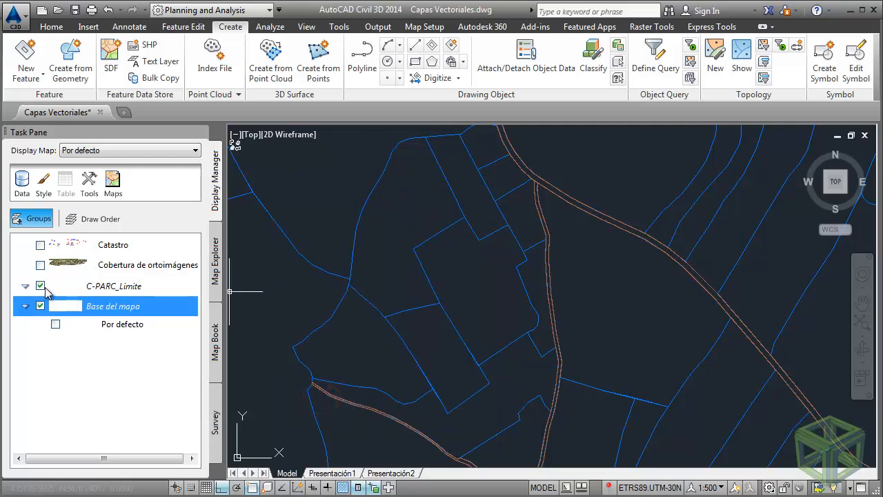
Step: Toggle the C-PARC_Limite layer off and on again to check which parcel lines it controls
left_click(113, 285)
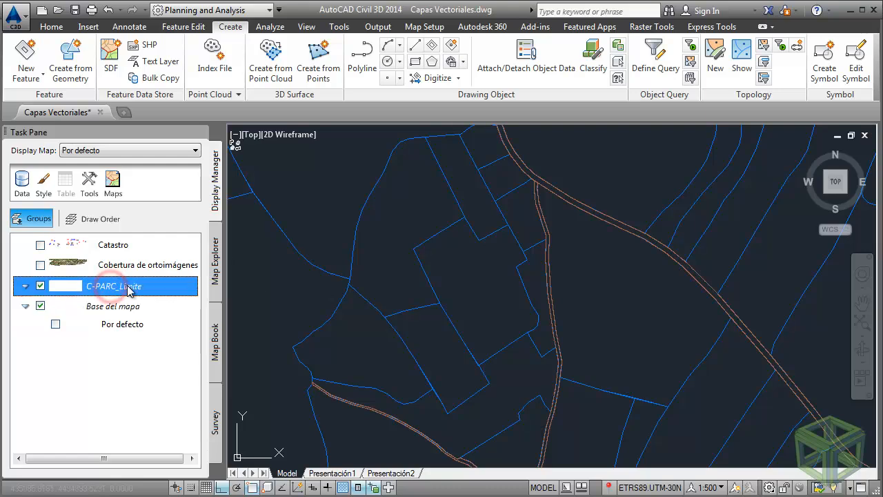
left_click(41, 286)
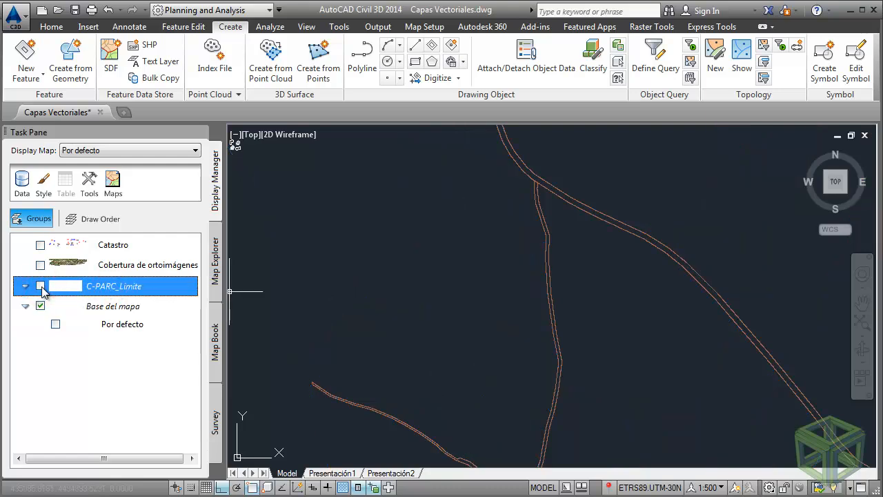
left_click(40, 285)
Step: Add a Hatch style to the C-PARC_Limite layer
right_click(66, 286)
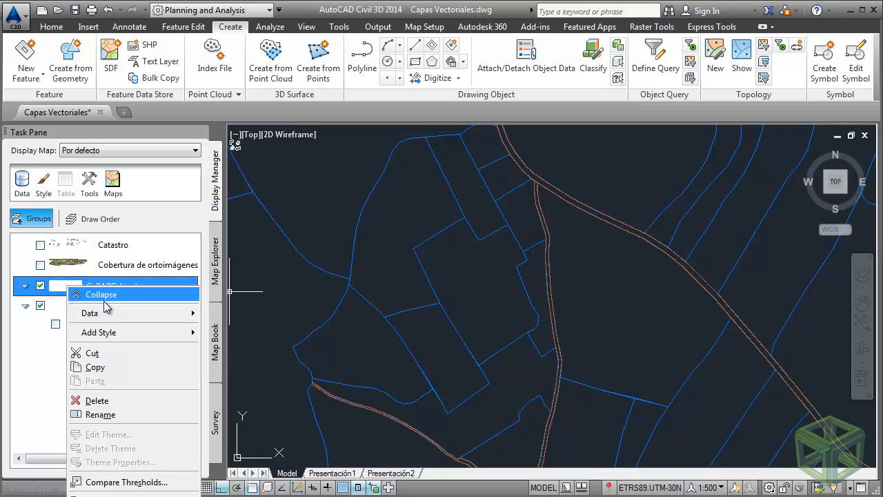
mouse_move(108, 334)
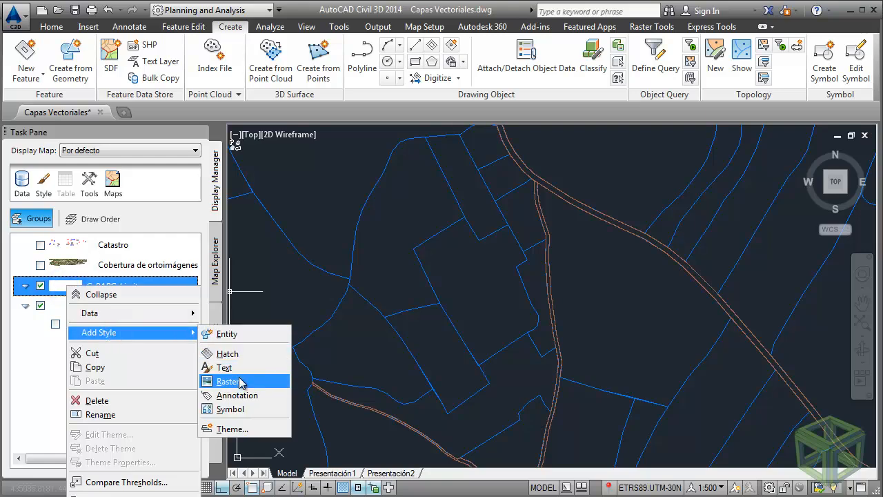
left_click(227, 353)
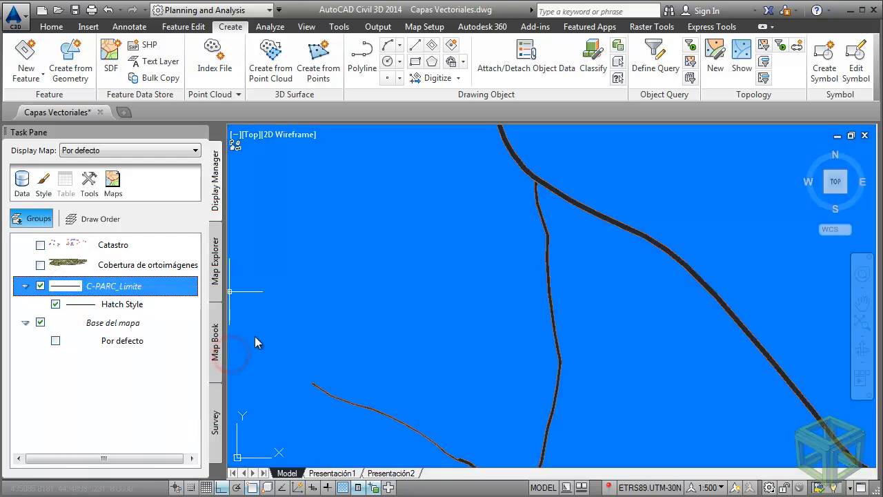
Step: Set the hatch style's pattern to ANSI31 and its scale to 2, and close its properties
left_click(106, 304)
right_click(107, 303)
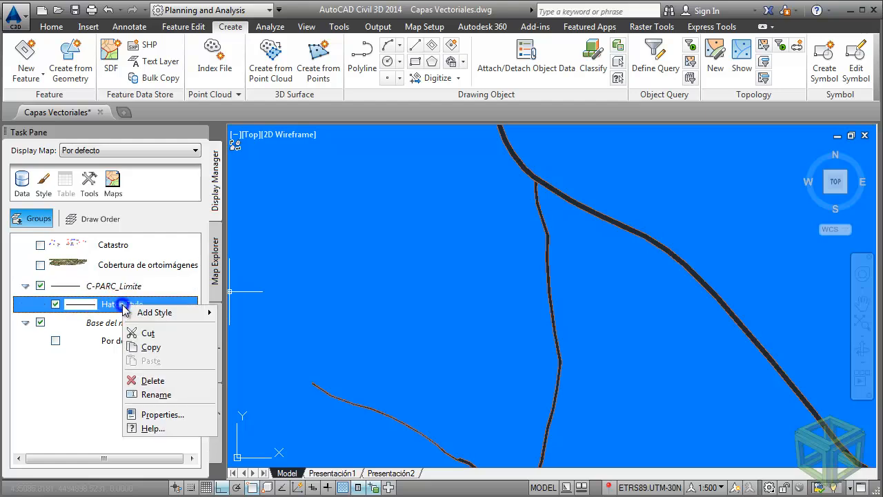
left_click(164, 415)
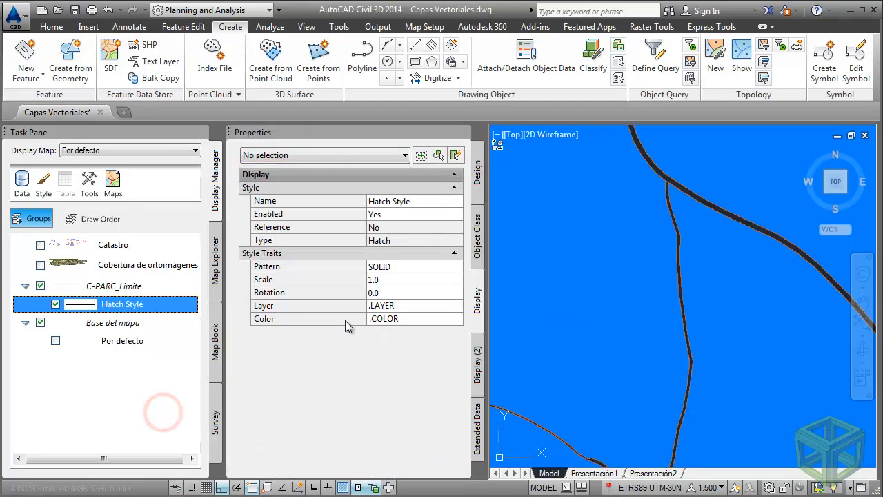
left_click(340, 265)
left_click(393, 267)
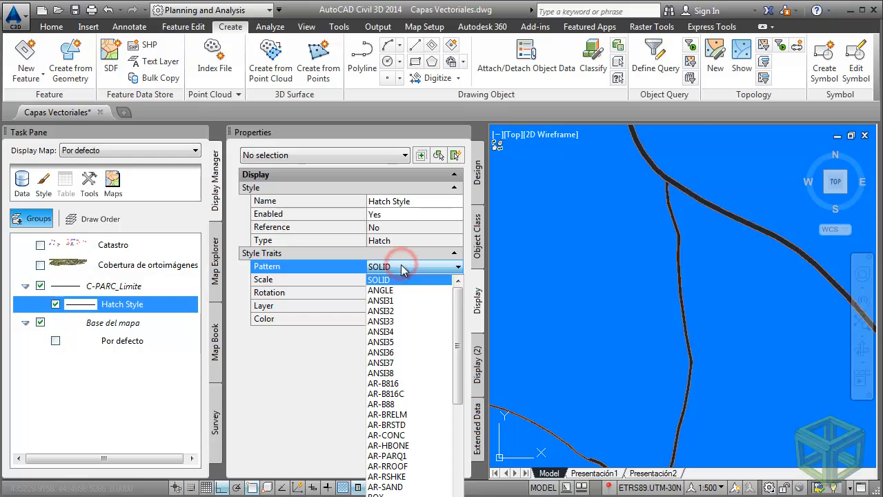
left_click(397, 304)
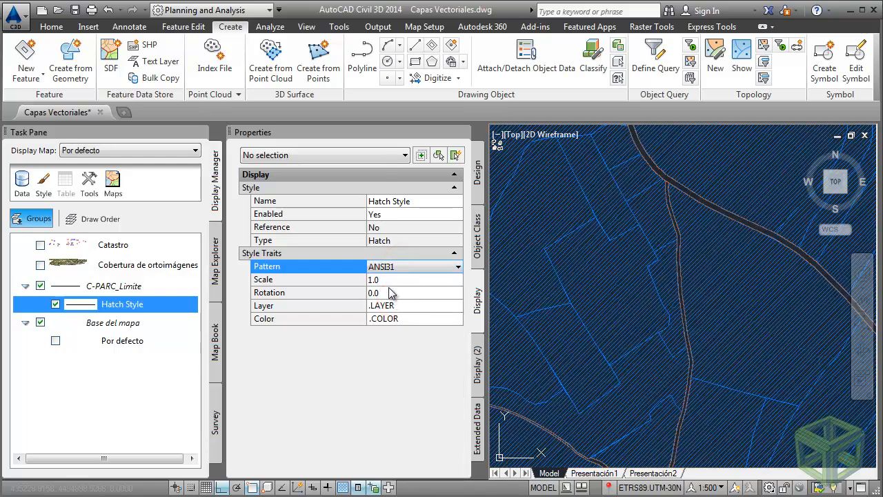
left_click(390, 279)
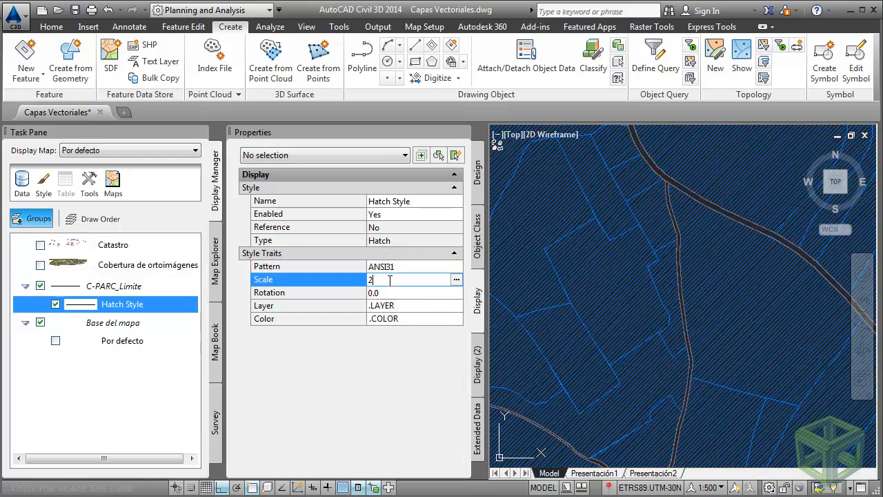
type("2")
key("Return")
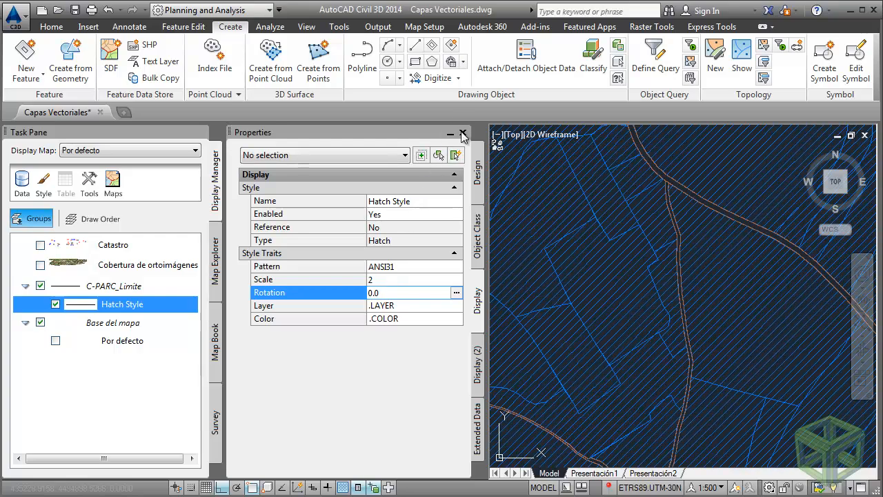
left_click(462, 133)
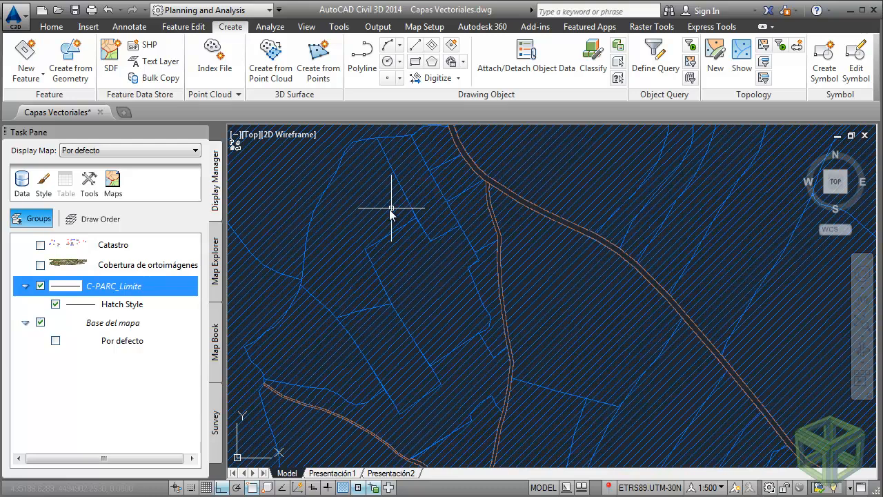
Step: Toggle the hatch style and the C-PARC_Limite layer off and on again to check the hatched parcels
left_click(55, 304)
left_click(55, 304)
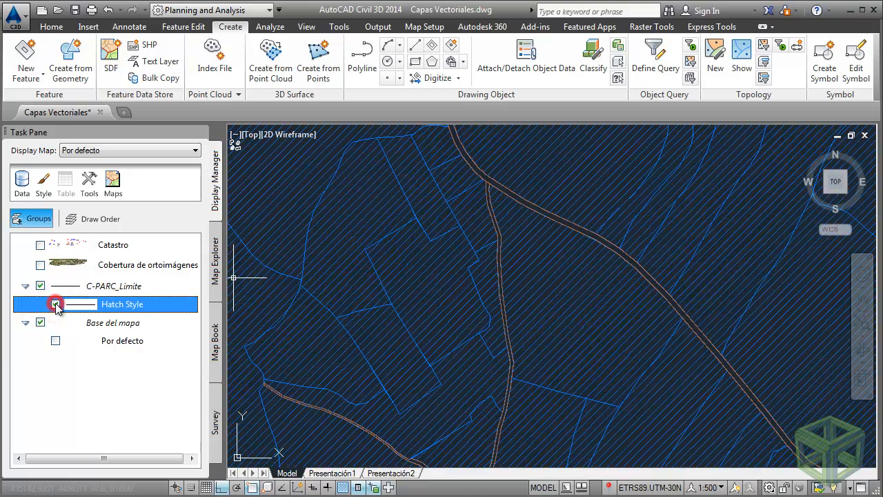
left_click(40, 286)
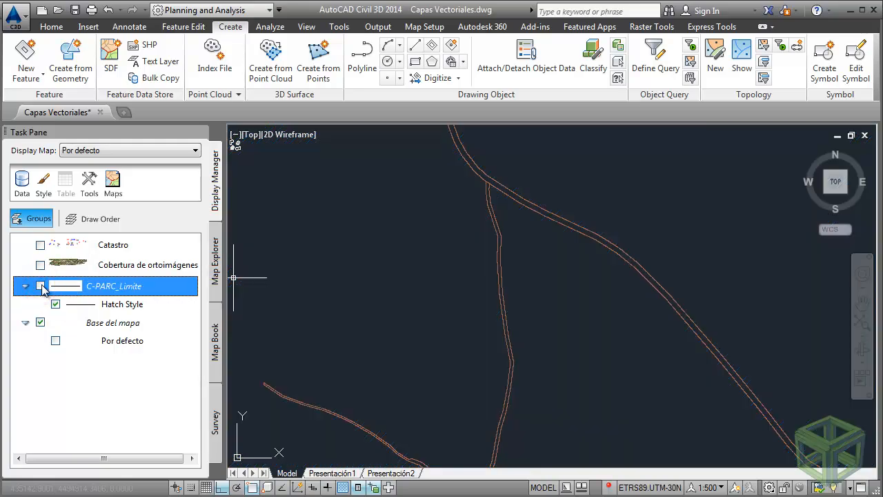
left_click(40, 285)
scroll(347, 287, "down", 4)
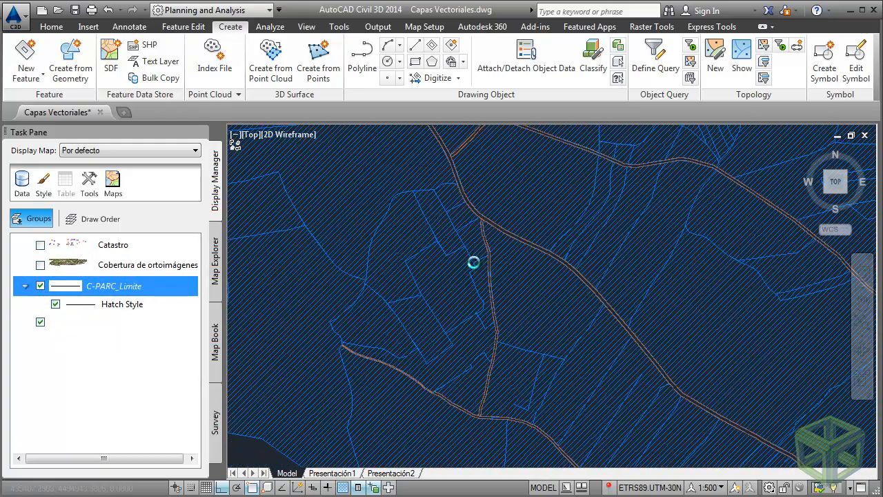
Step: Draw an open polyline in the empty area just west of the hatched parcels
left_click(205, 359)
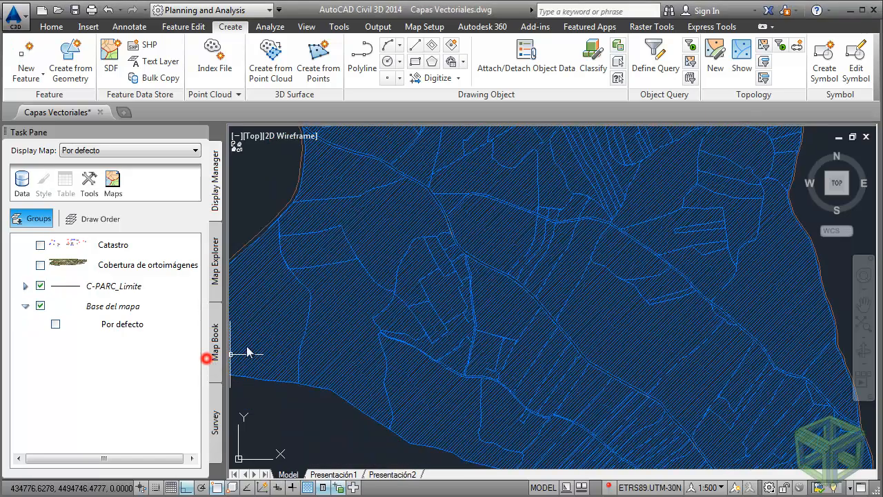
middle_click_drag(349, 281, 419, 299)
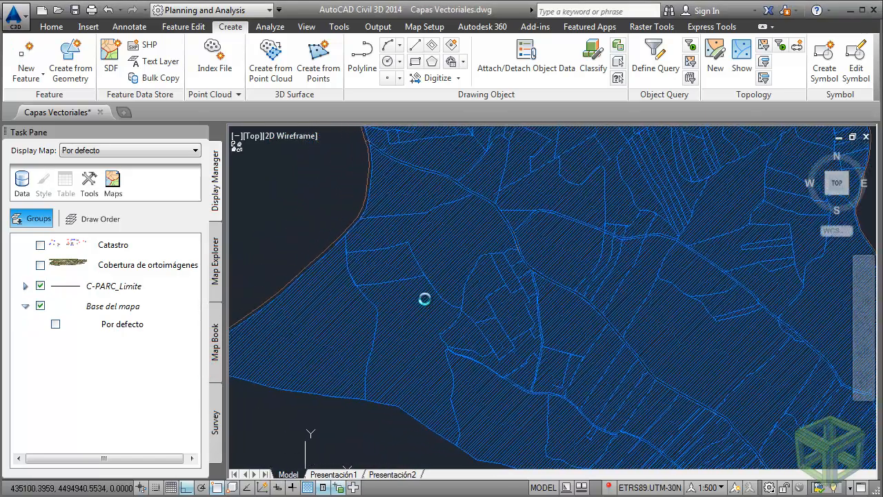
left_click(371, 79)
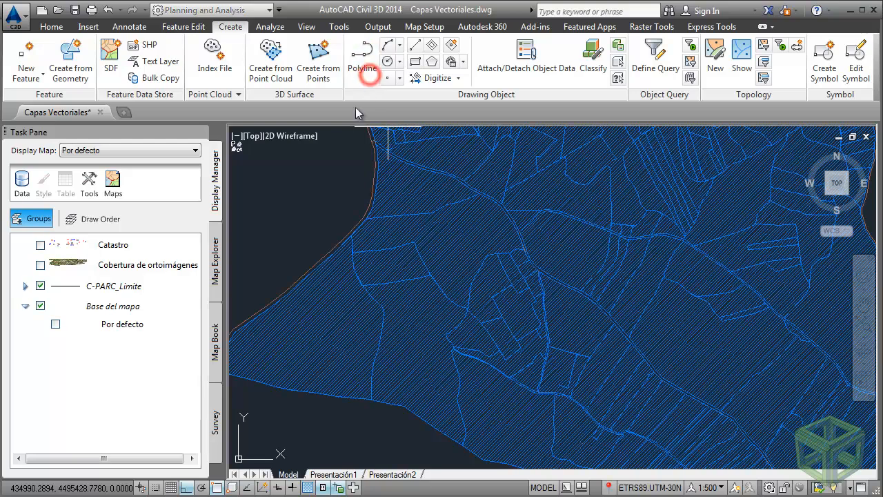
left_click(297, 155)
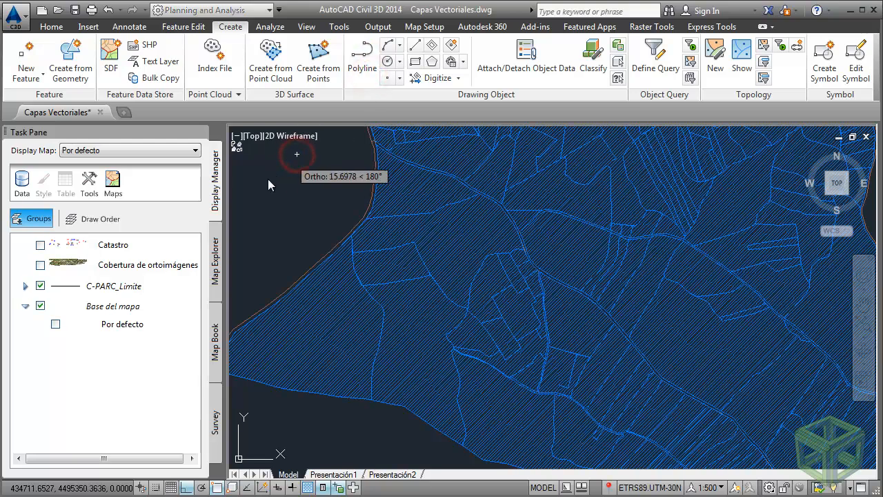
right_click(249, 223)
left_click(289, 242)
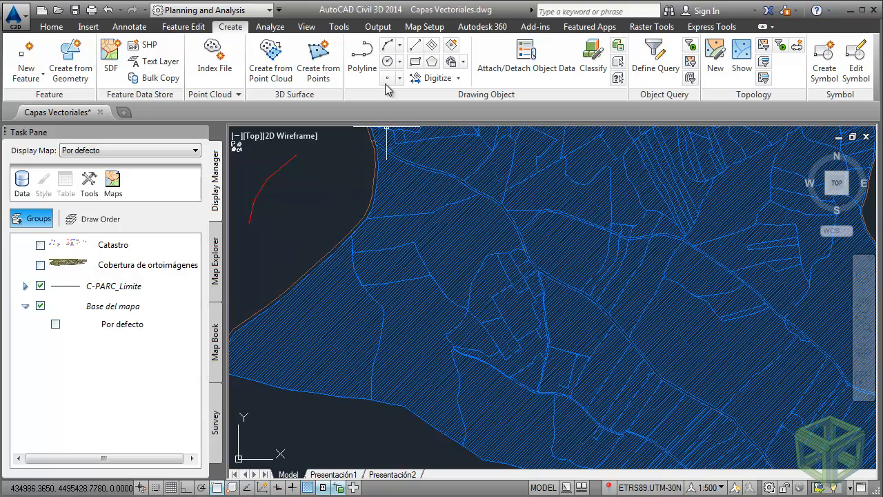
Step: Draw a 3-Point arc alongside the polyline, on its inner side toward the parcels
left_click(400, 52)
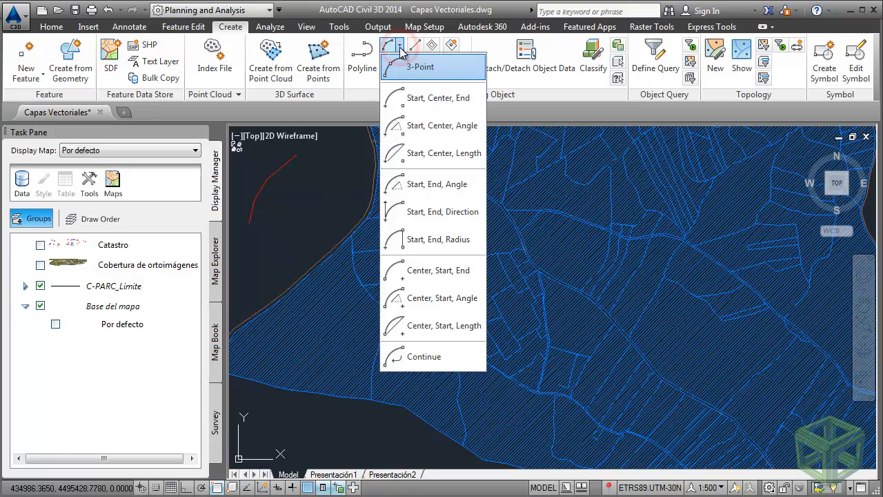
left_click(397, 124)
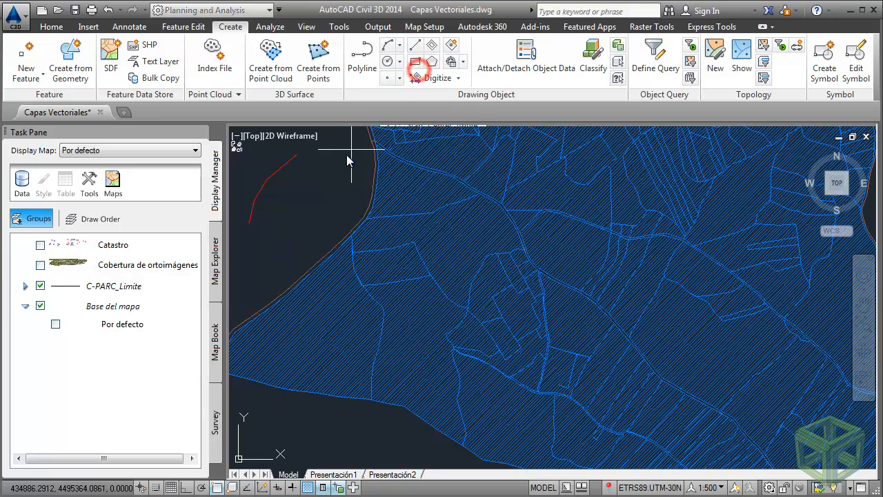
left_click(286, 180)
left_click(268, 213)
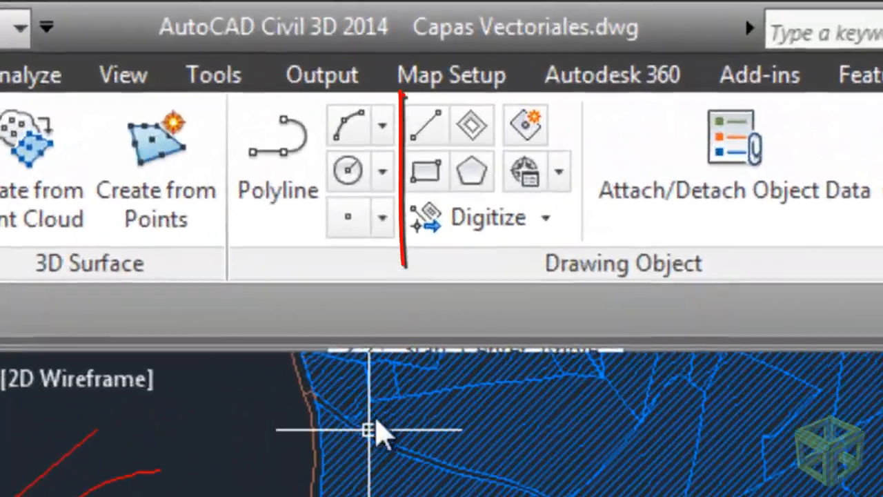
Step: Draw a small Center, Radius circle just above the outer end of the arc
left_click(382, 174)
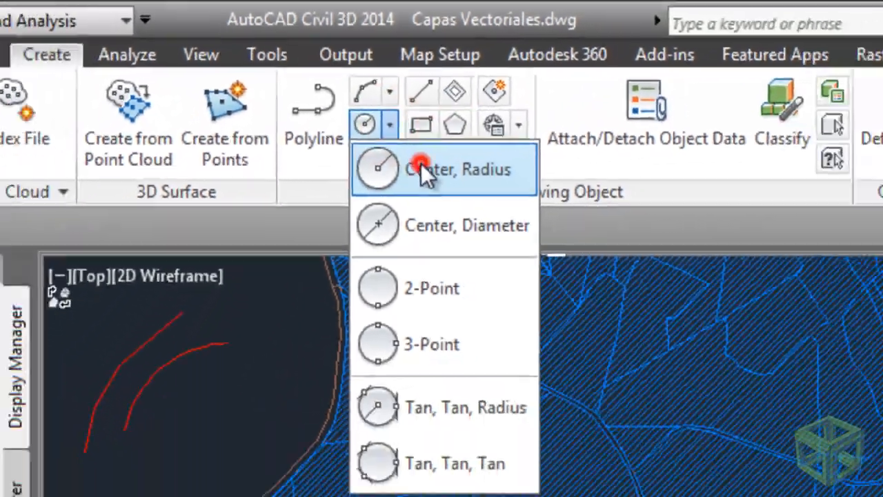
left_click(417, 237)
left_click(189, 431)
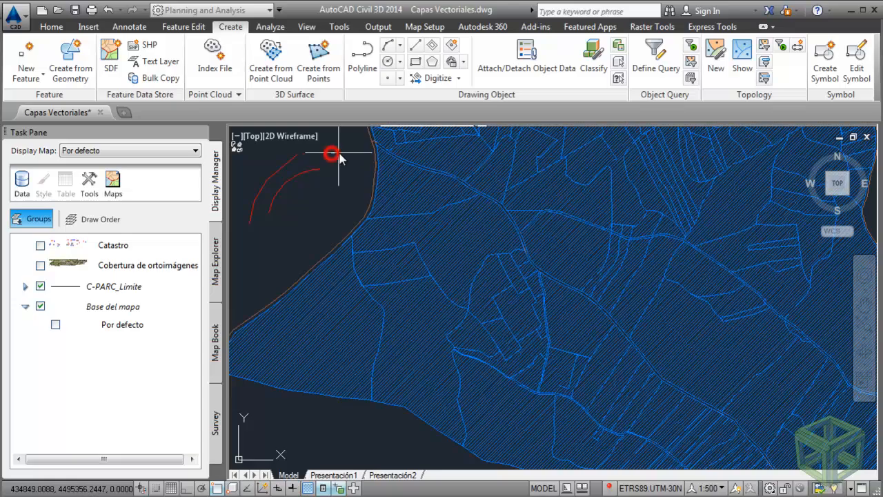
left_click(341, 153)
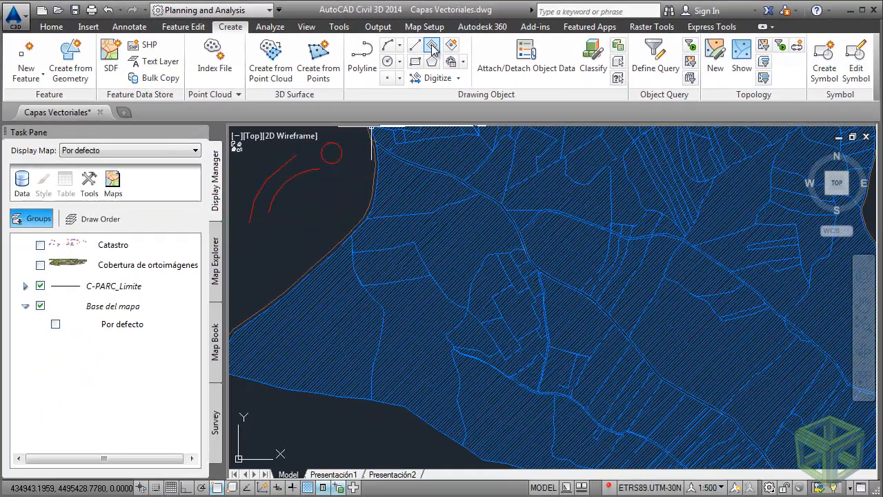
Step: Draw a closed four-sided map polygon below the arc, between it and the edge of the parcels
left_click(432, 47)
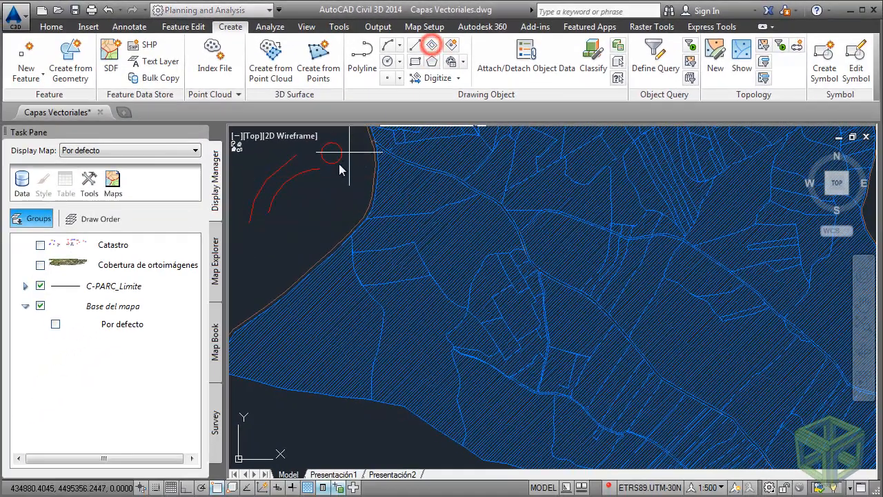
left_click(296, 246)
right_click(337, 198)
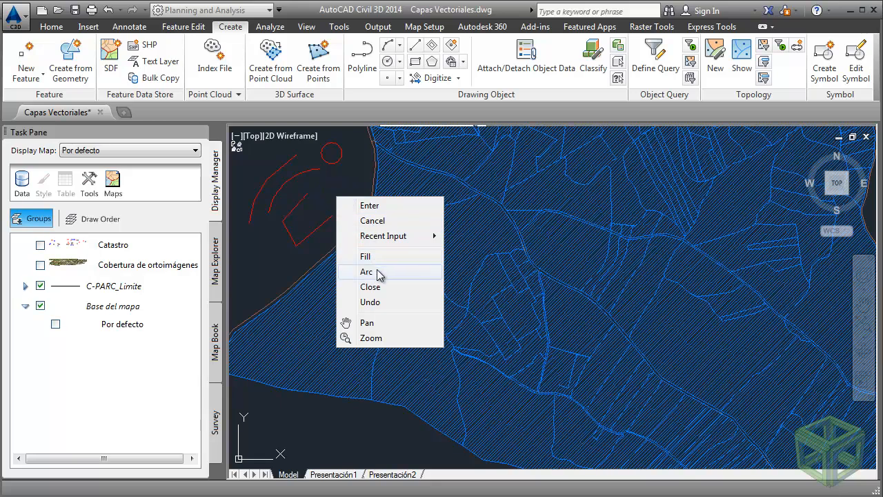
left_click(384, 287)
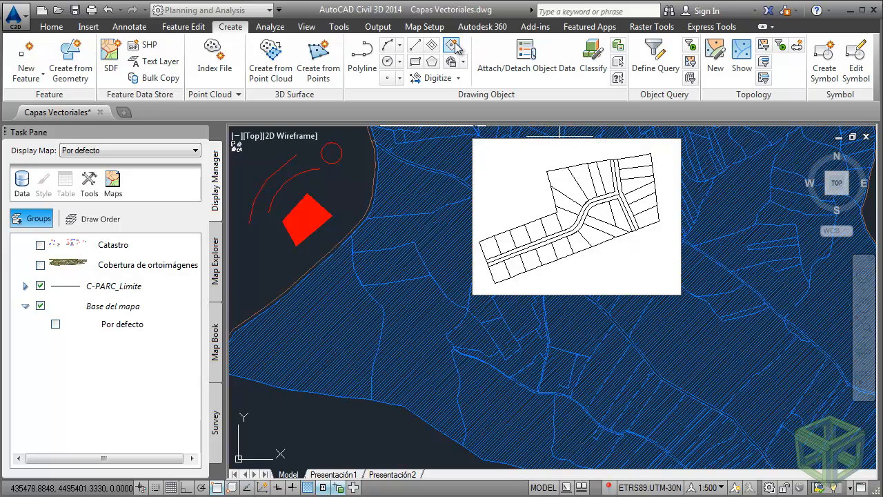
left_click(463, 63)
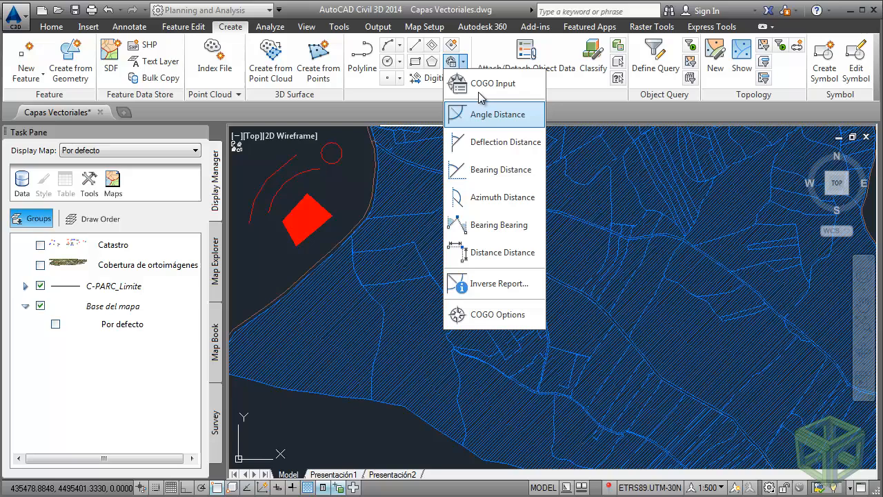
left_click(485, 53)
left_click(458, 78)
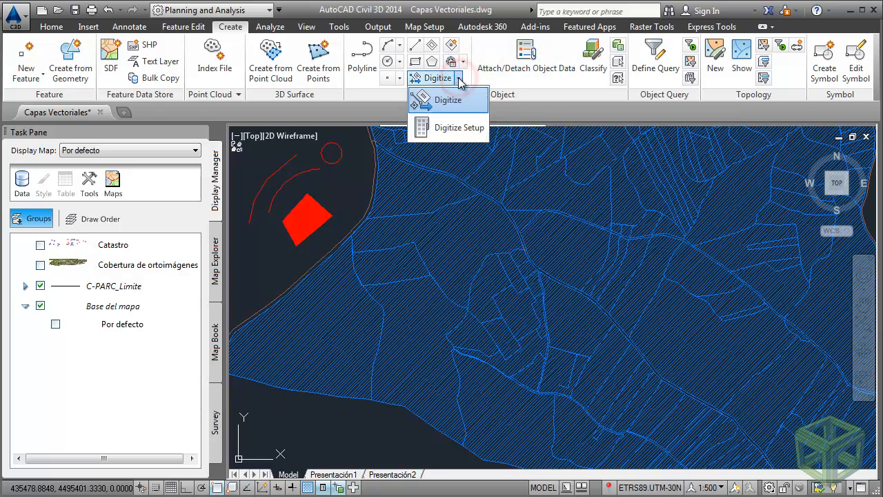
left_click(459, 78)
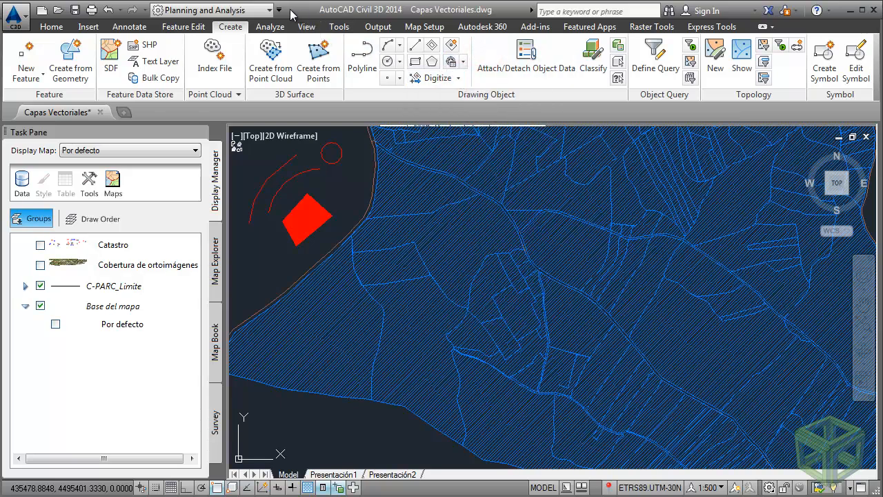
Step: Switch to the Civil 3D workspace to view the parcel layout tools, and return to the Planning and Analysis workspace
left_click(220, 24)
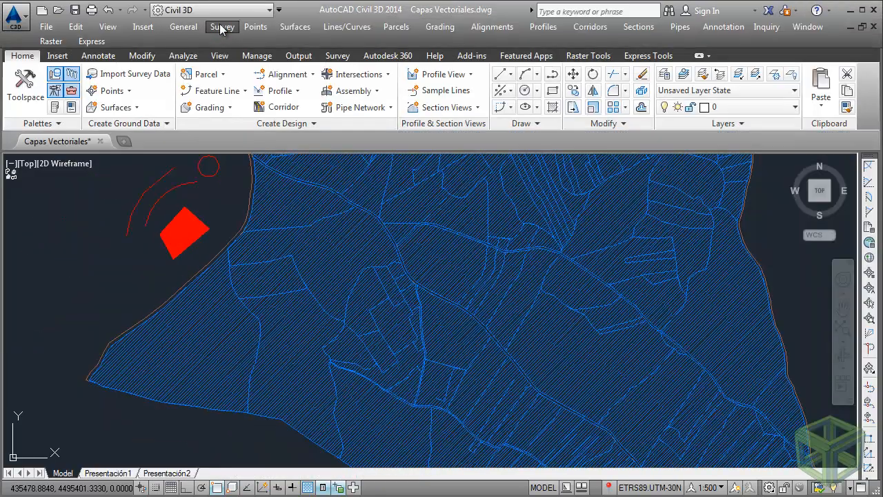
left_click(222, 74)
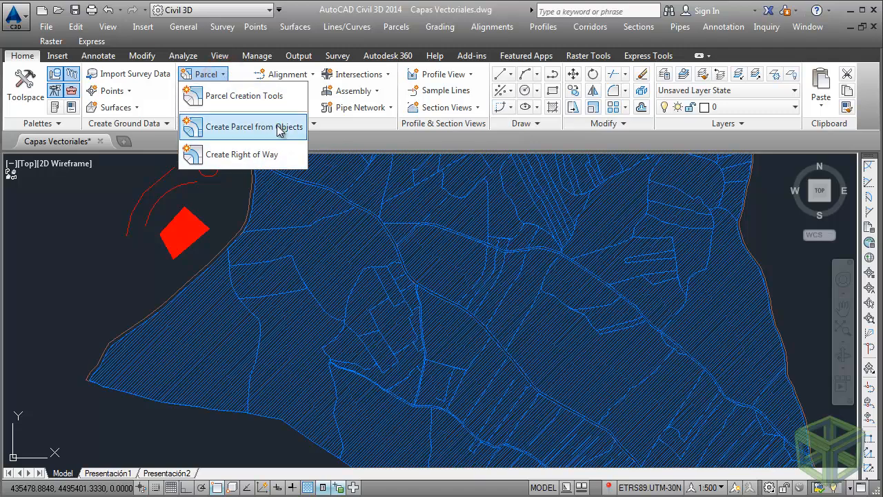
left_click(276, 98)
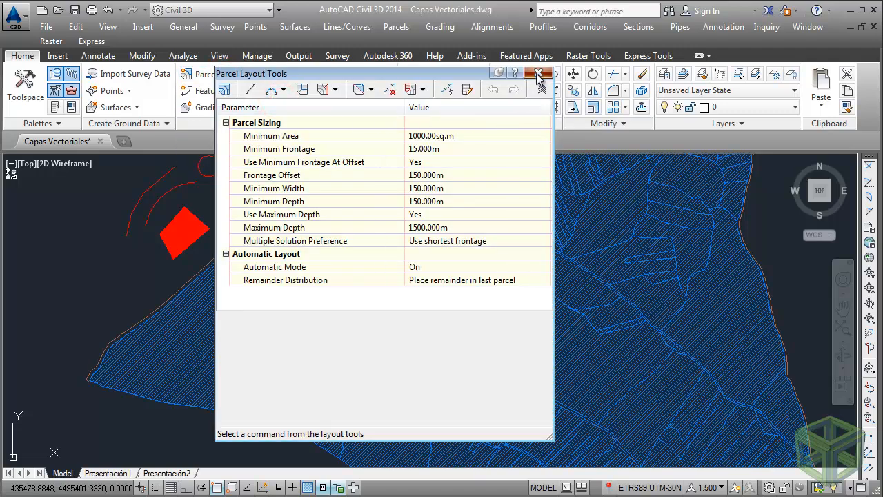
left_click(538, 73)
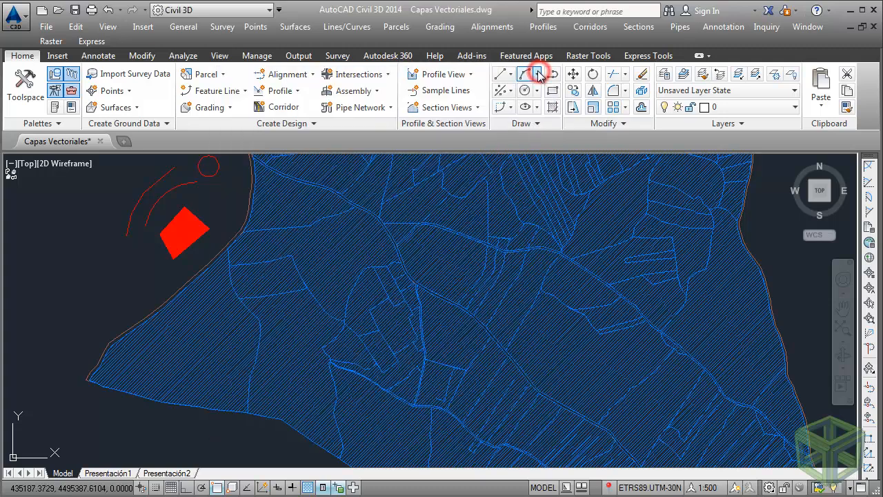
left_click(252, 10)
left_click(207, 68)
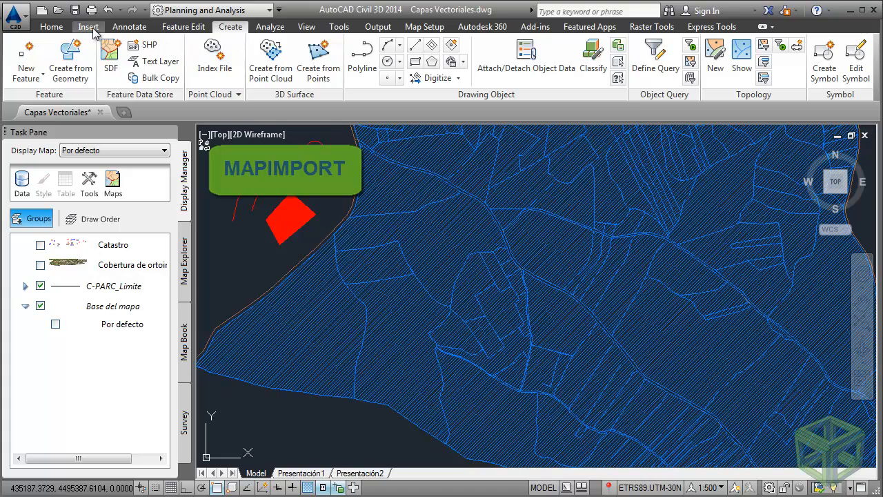
Step: Start a Map Import of the ESRI shapefile TRAMO_VIAL.shp from the CARTOCIUDAD_CALLEJERO_MADRID folder
left_click(89, 28)
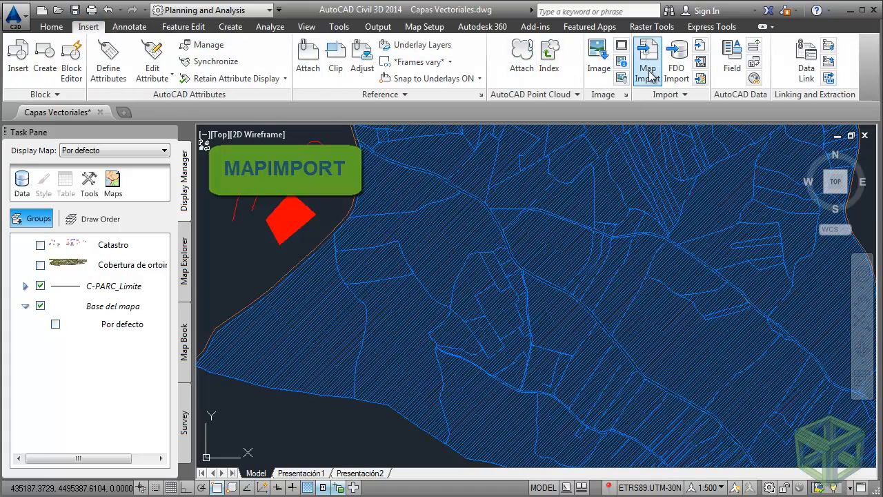
left_click(650, 76)
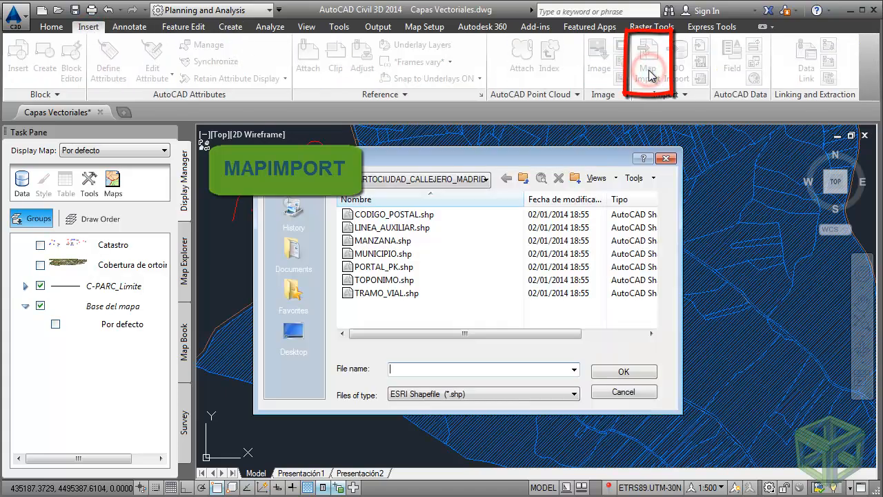
left_click(404, 293)
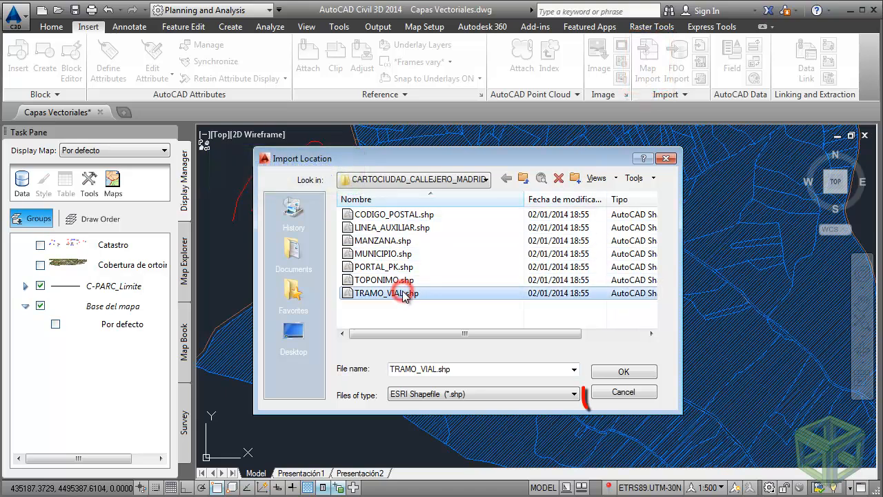
left_click(609, 374)
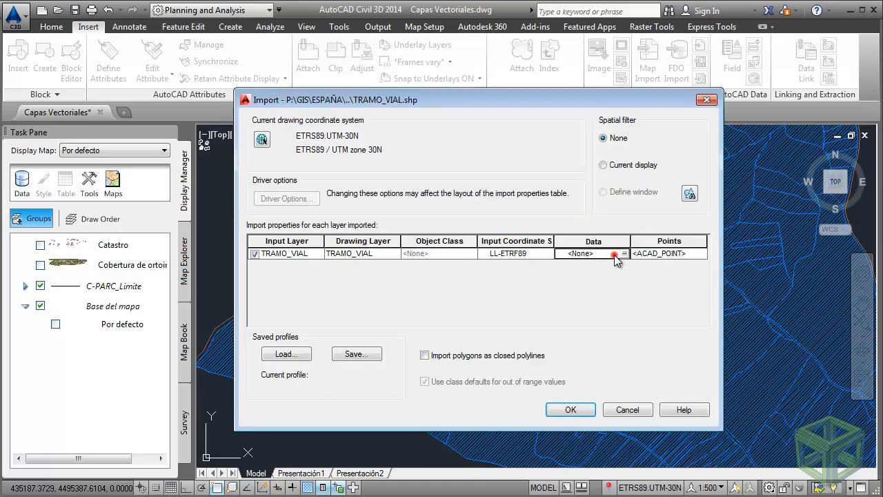
Step: Have the import create object data for the TRAMO_VIAL layer in the TRAMO_VIAL table, keeping all mapped fields
left_click(625, 253)
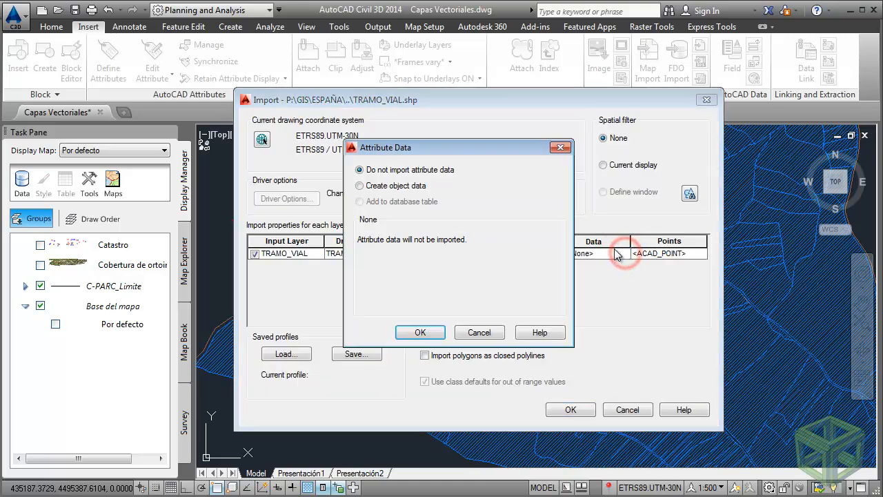
left_click(405, 184)
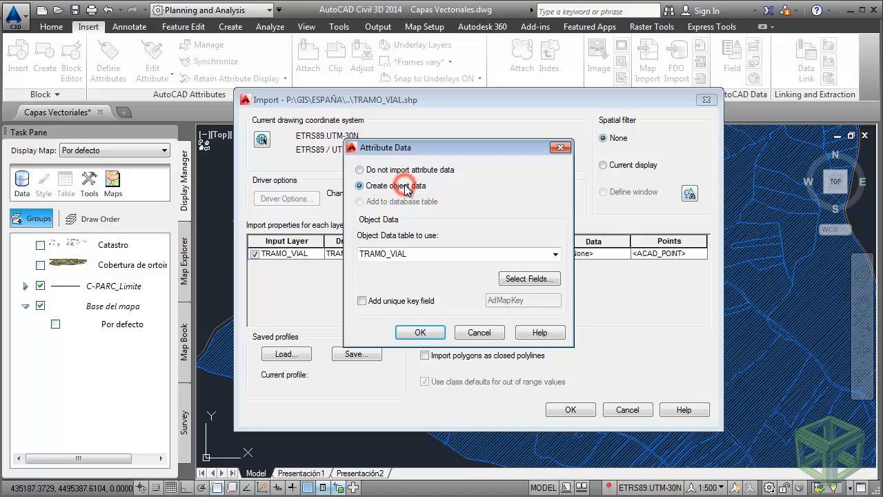
left_click(555, 255)
left_click(528, 278)
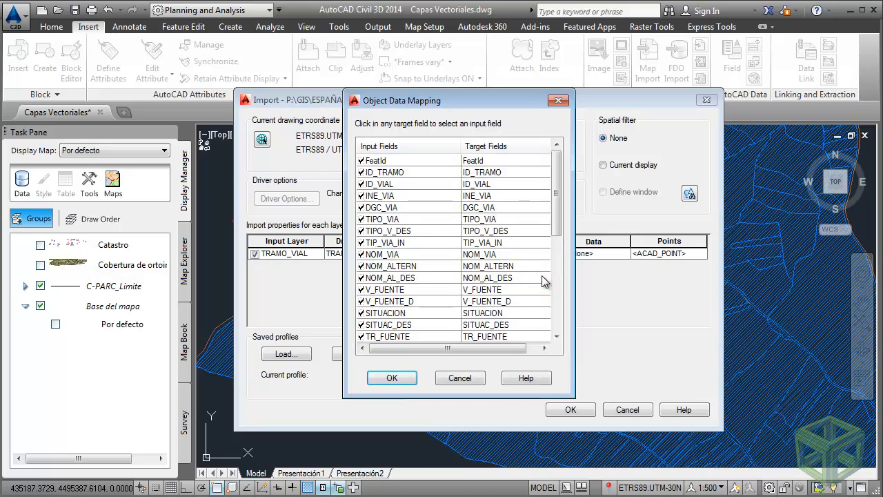
left_click(407, 379)
left_click(428, 330)
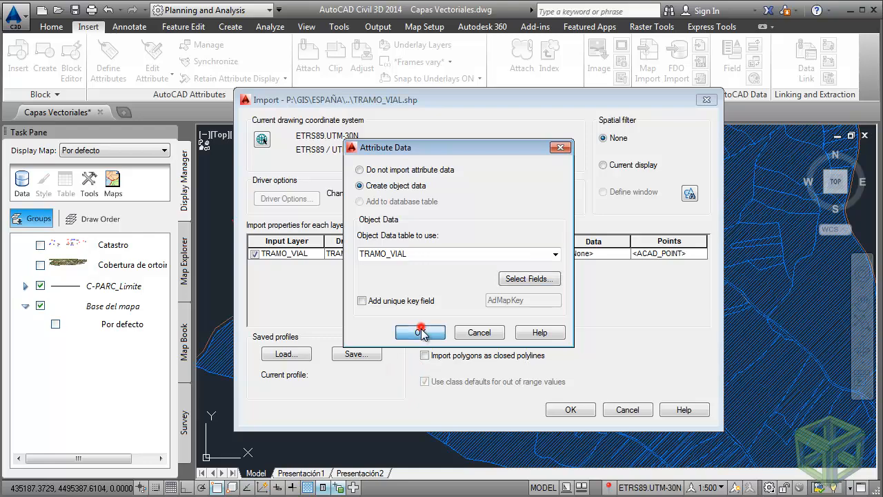
Step: Define a window around the whole hatched parcel area as the import's spatial filter, and run the import
left_click(688, 195)
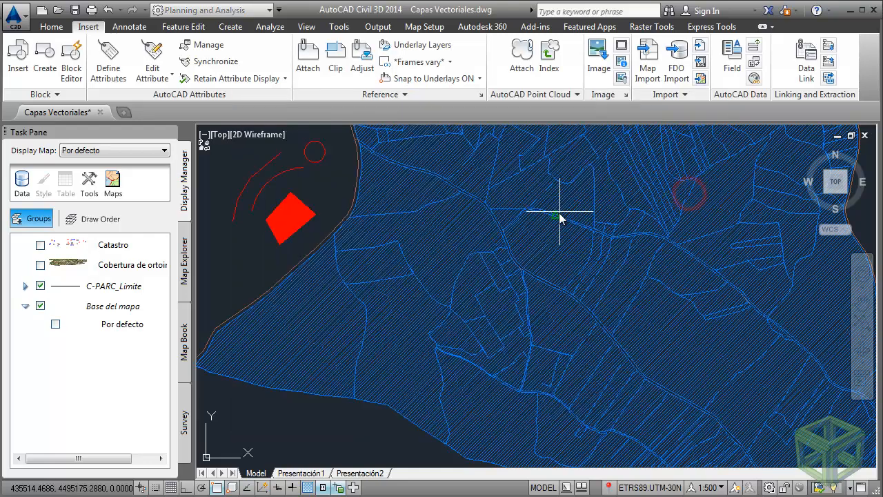
middle_click_drag(551, 221, 514, 255)
scroll(514, 255, "down", 8)
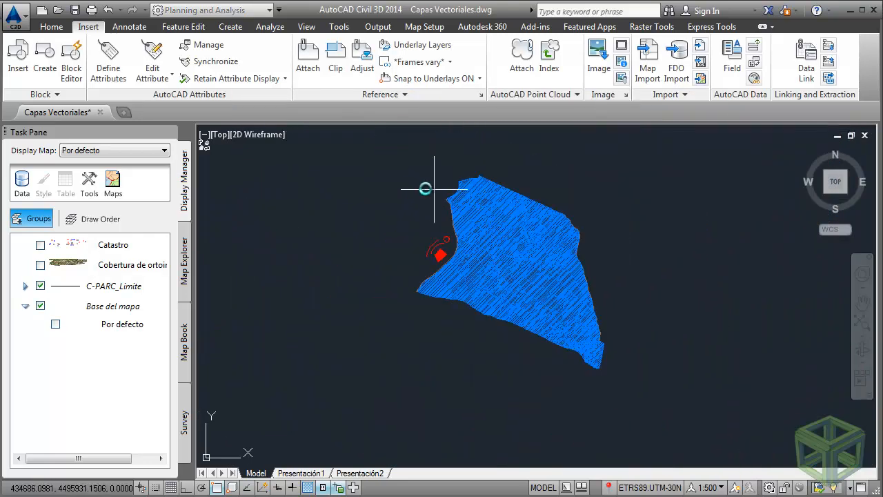
left_click(408, 174)
left_click(624, 369)
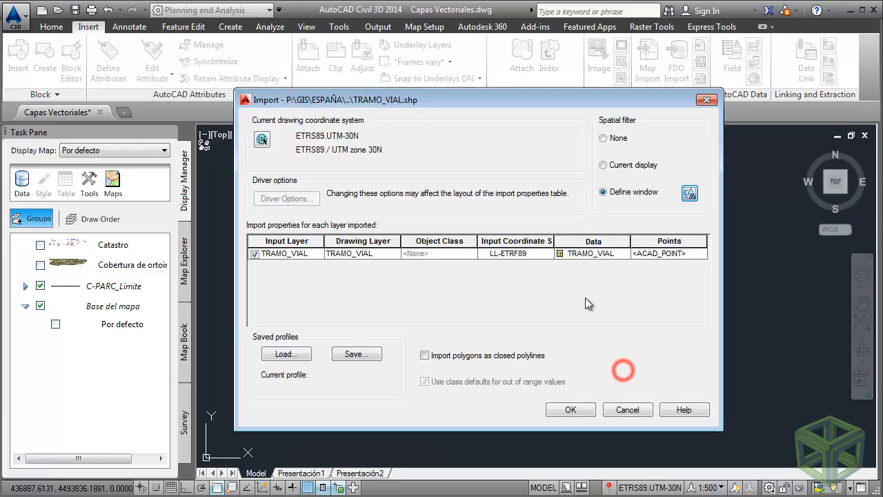
left_click(572, 410)
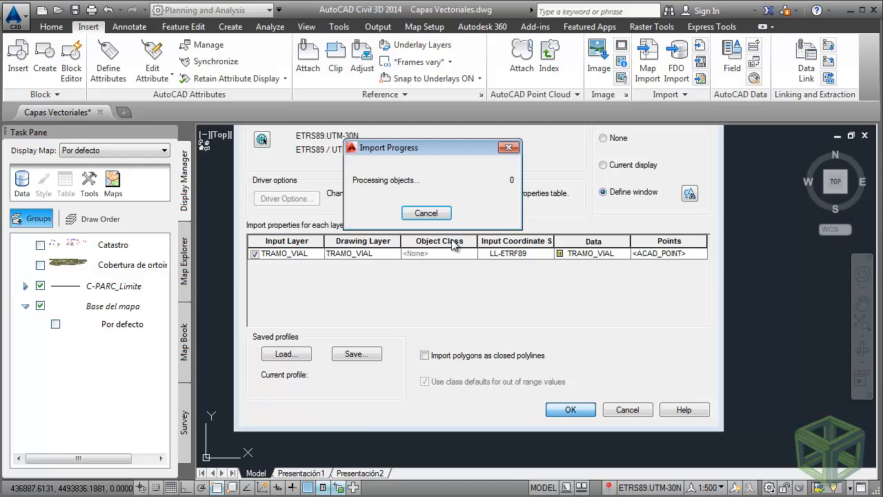
scroll(545, 294, "up", 5)
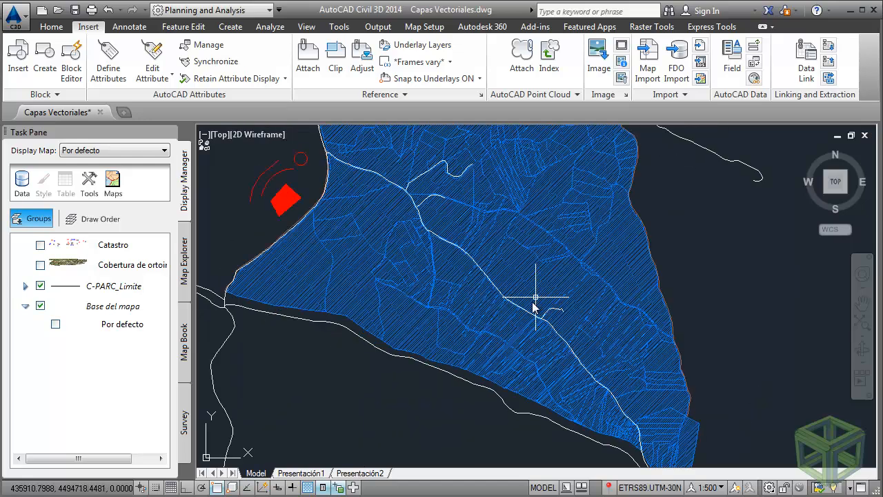
Step: Examine the TRAMO_VIAL object data in the properties of the road polyline running south of the hatched parcel area, and deselect it
left_click(436, 371)
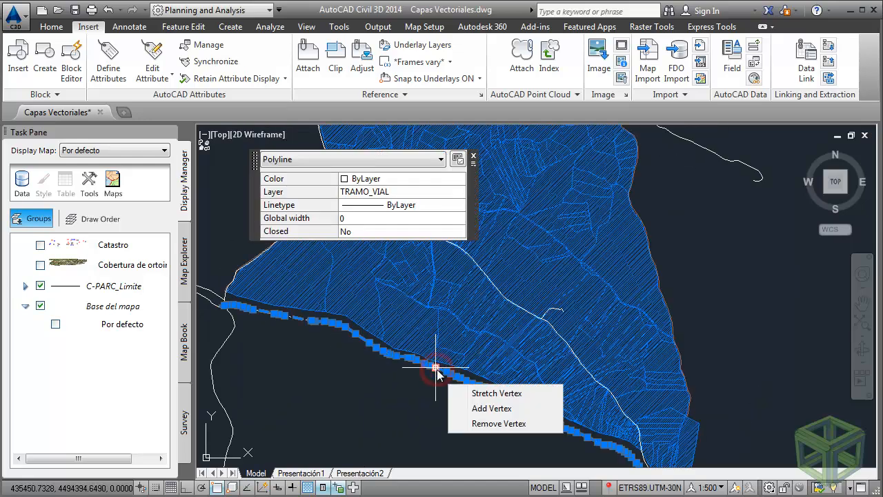
right_click(660, 177)
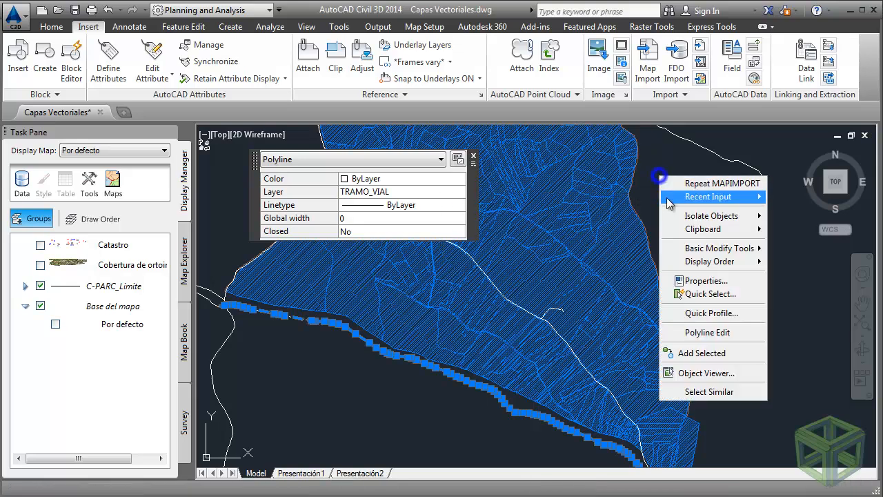
left_click(706, 281)
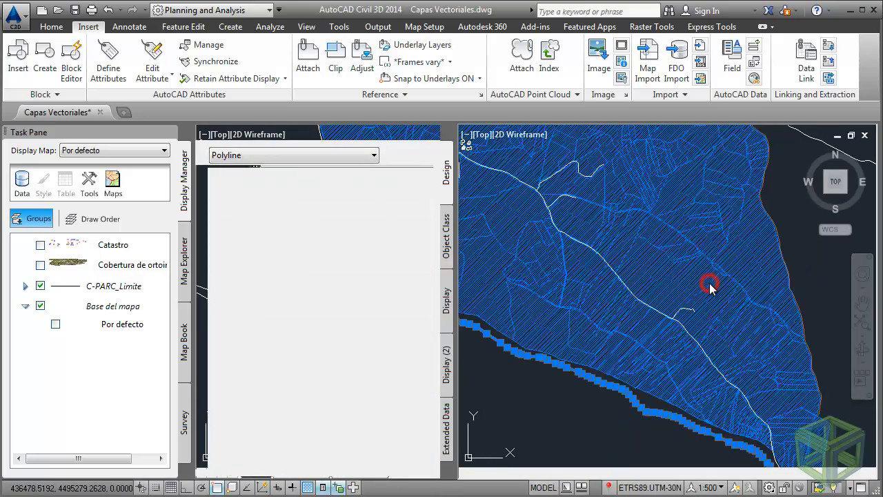
left_click(472, 156)
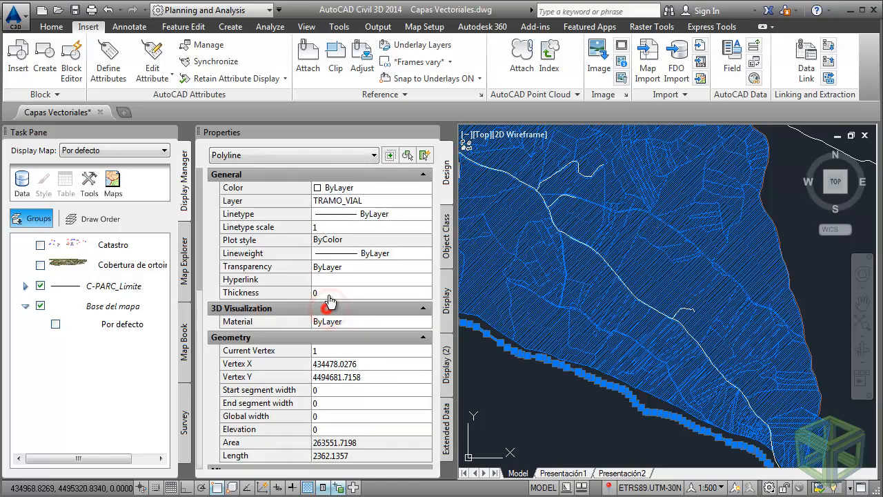
scroll(329, 299, "down", 6)
left_click_drag(318, 53, 317, 31)
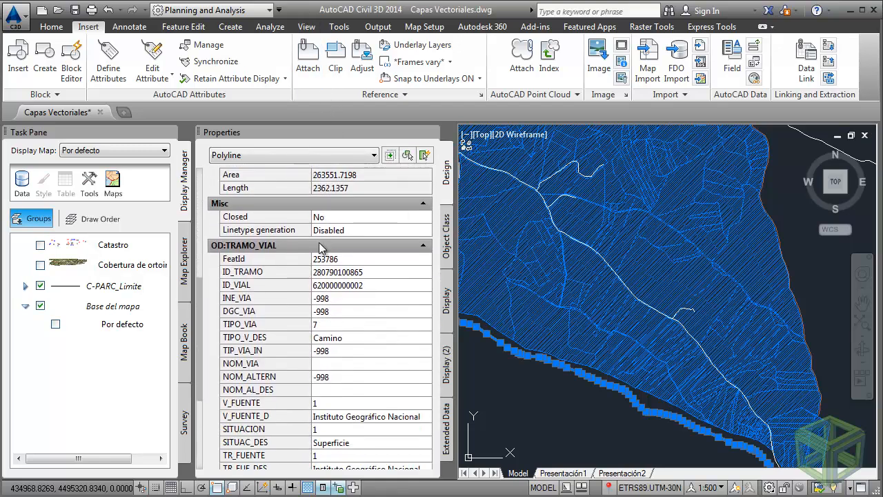
scroll(322, 243, "down", 3)
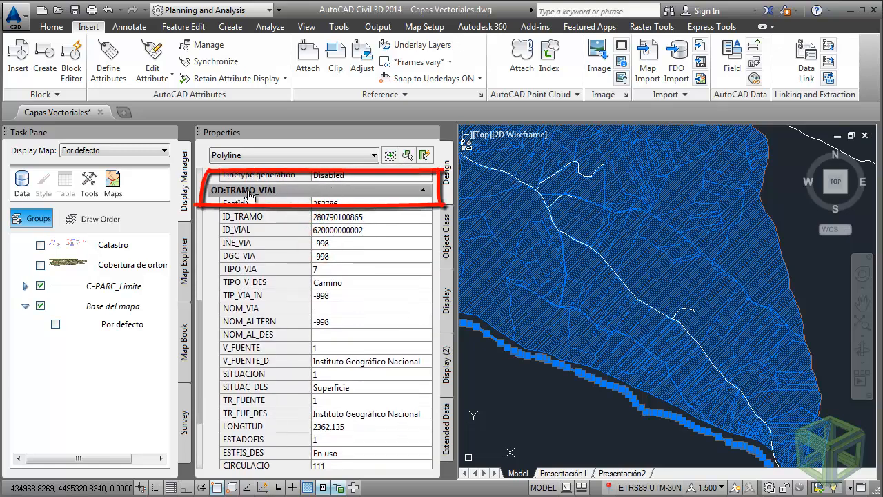
scroll(280, 191, "down", 1)
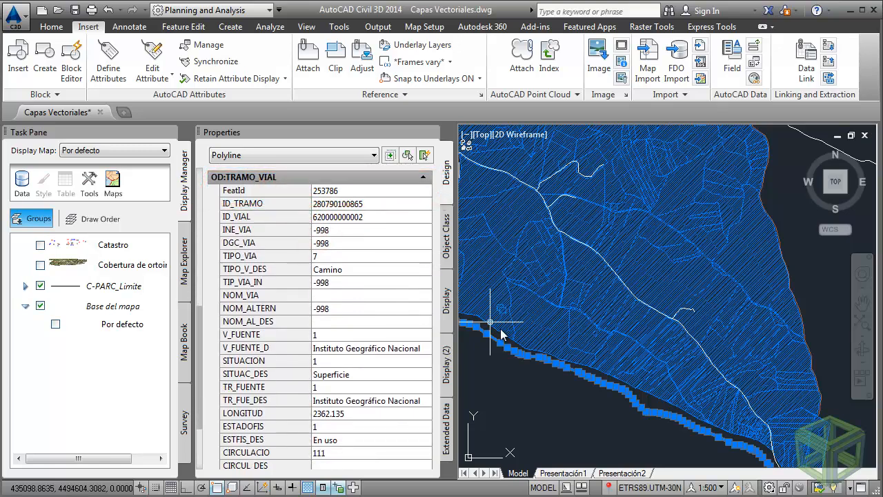
key("Escape")
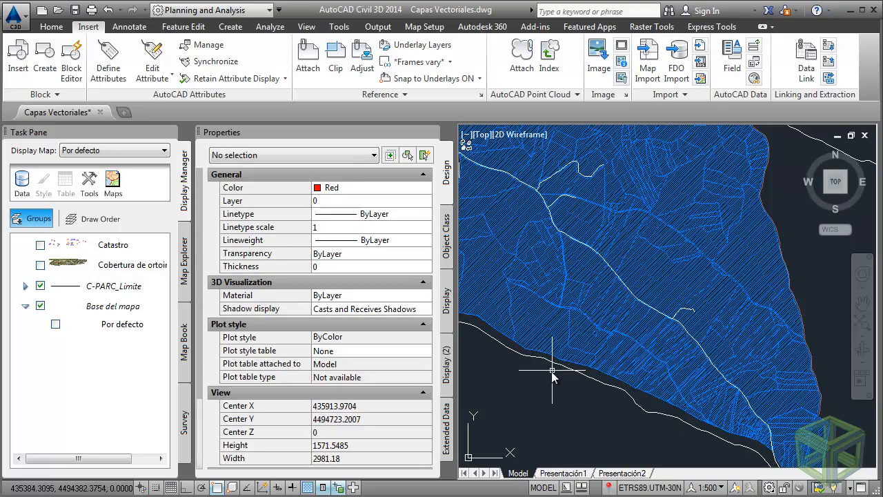
Step: Select the road polyline crossing the hatched parcels and examine its object data in the properties
left_click(578, 243)
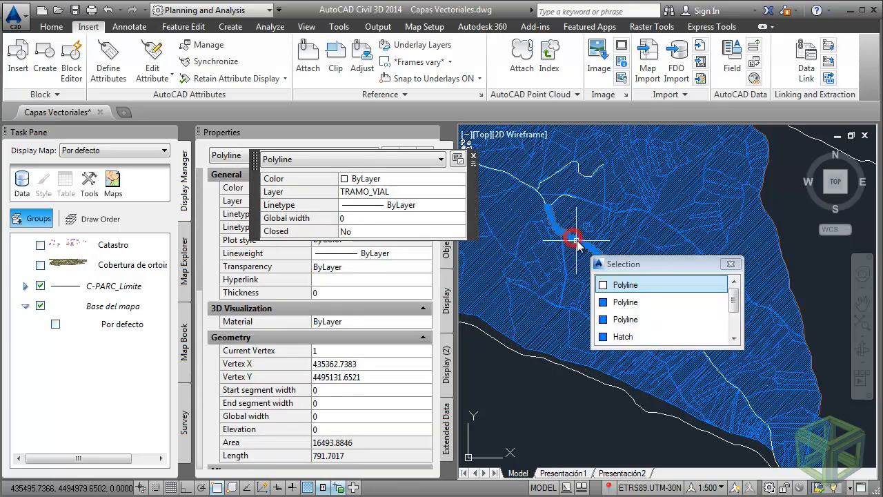
left_click(629, 285)
scroll(298, 335, "down", 5)
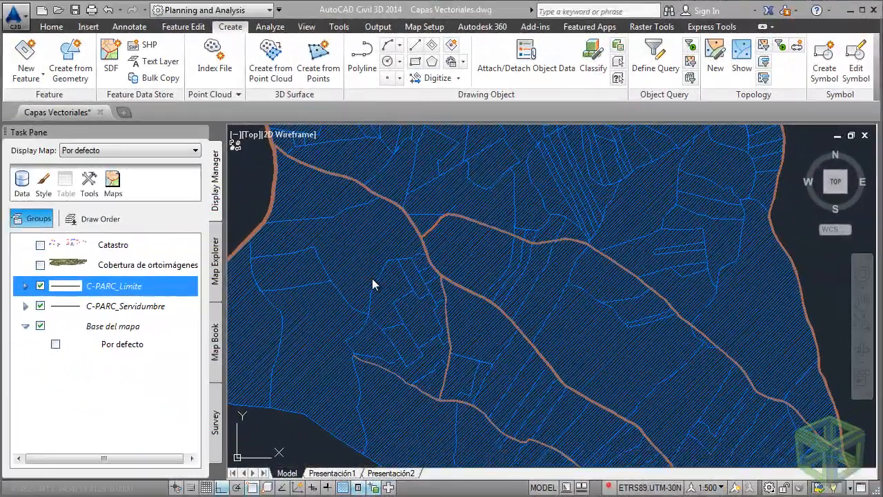
right_click(372, 278)
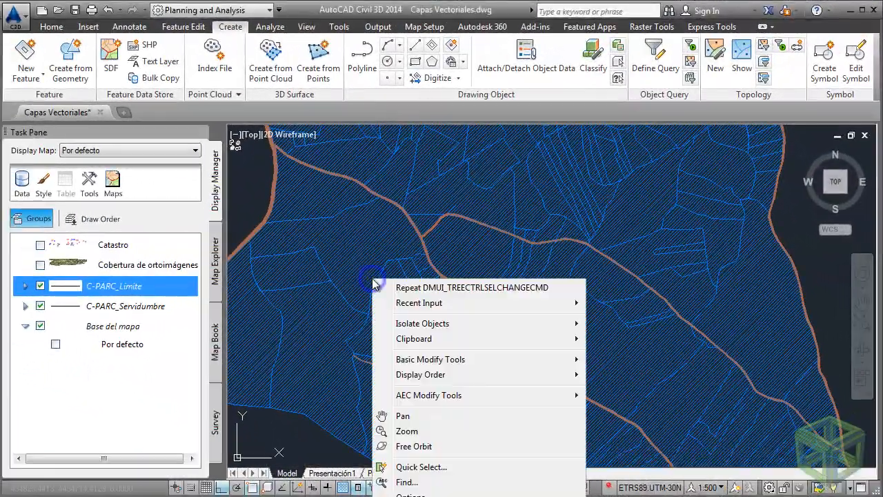
key("Escape")
middle_click_drag(358, 272, 355, 279)
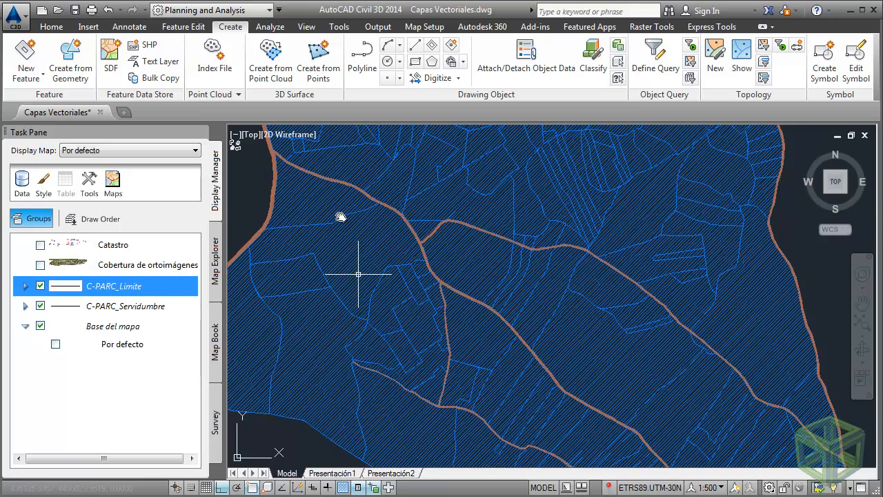
Step: Create a new SHP data store named Parcelas.shp in the shp folder with the ETRS89.UTM-30N coordinate system
left_click(151, 47)
left_click_drag(412, 120, 412, 117)
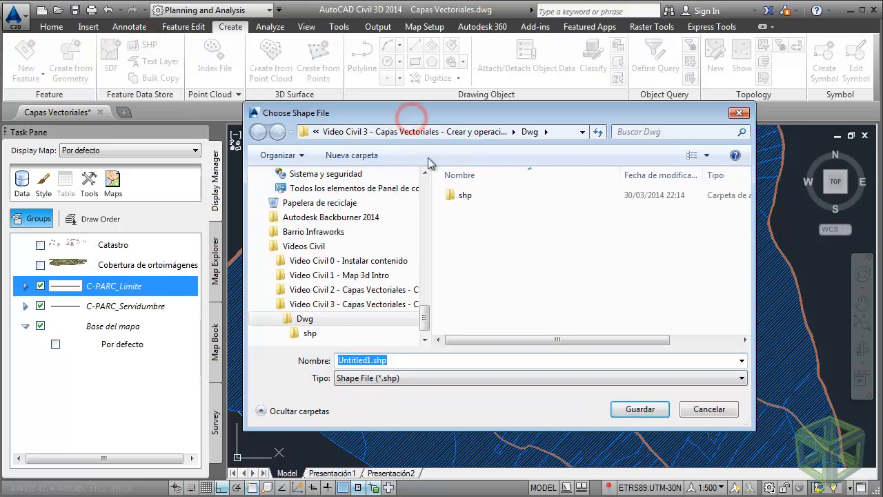
double_click(464, 195)
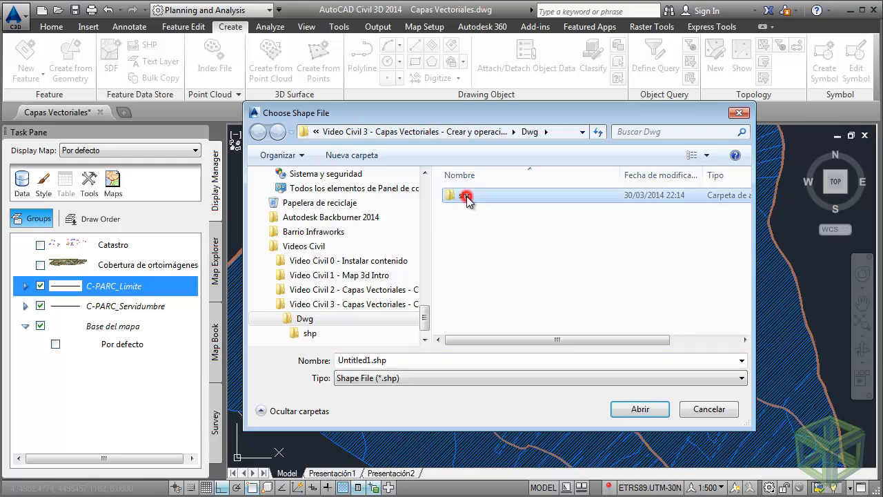
left_click(386, 359)
left_click_drag(372, 360, 315, 359)
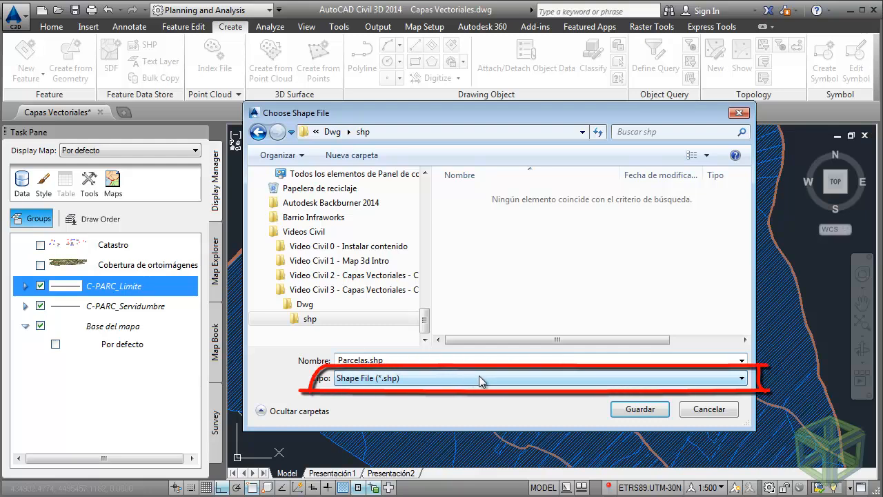
left_click(654, 410)
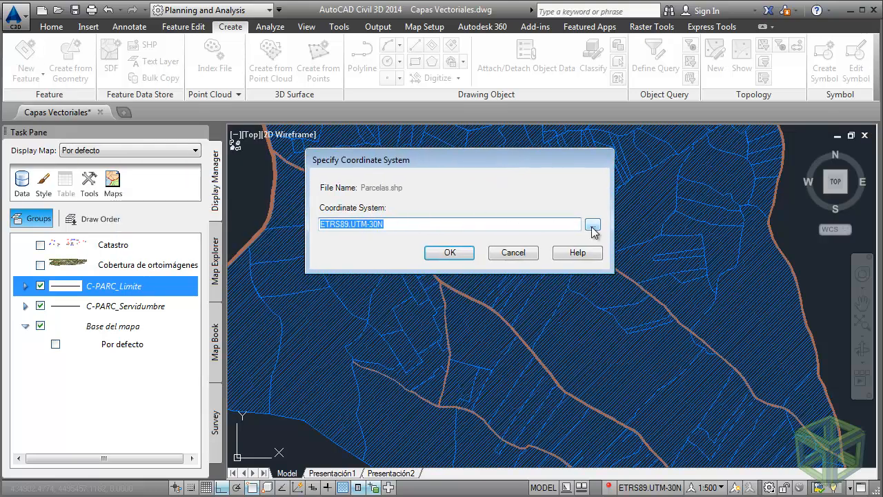
left_click(450, 253)
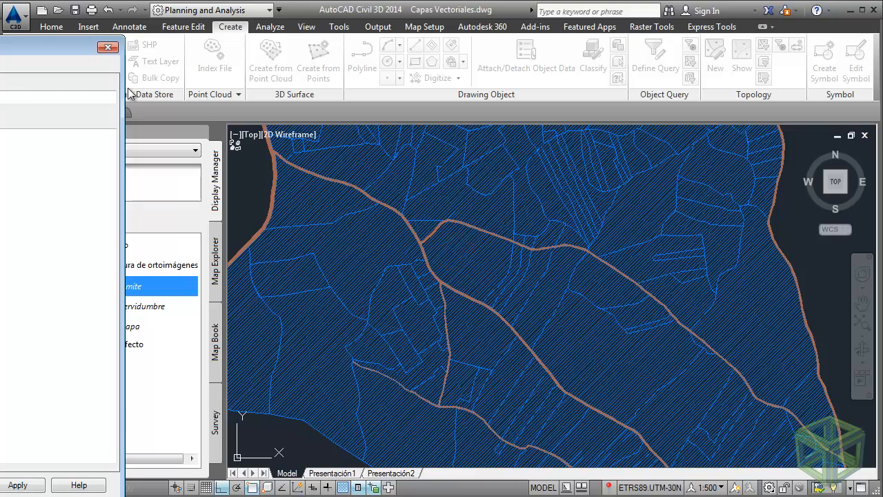
Step: Expand SHPSchema and examine the settings of FeatureClass1 and its FeatId and Geometry properties
left_click_drag(36, 46, 635, 19)
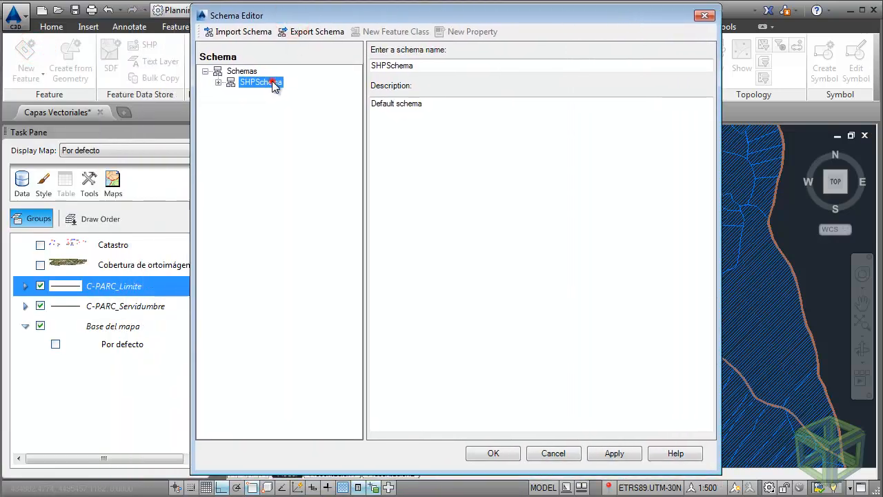
left_click(218, 82)
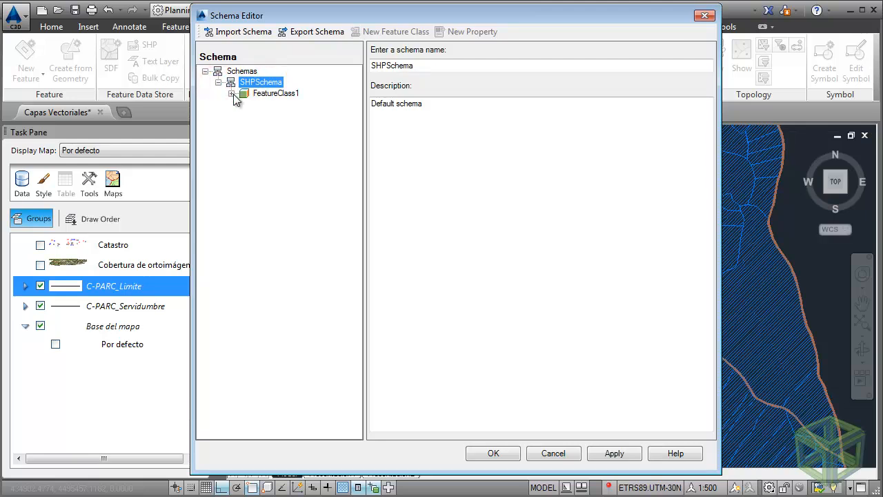
left_click(232, 93)
left_click(285, 95)
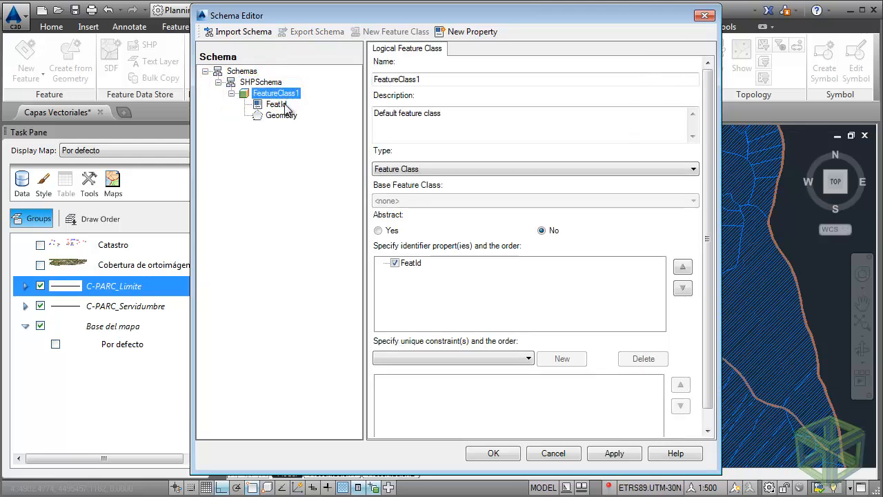
left_click(276, 104)
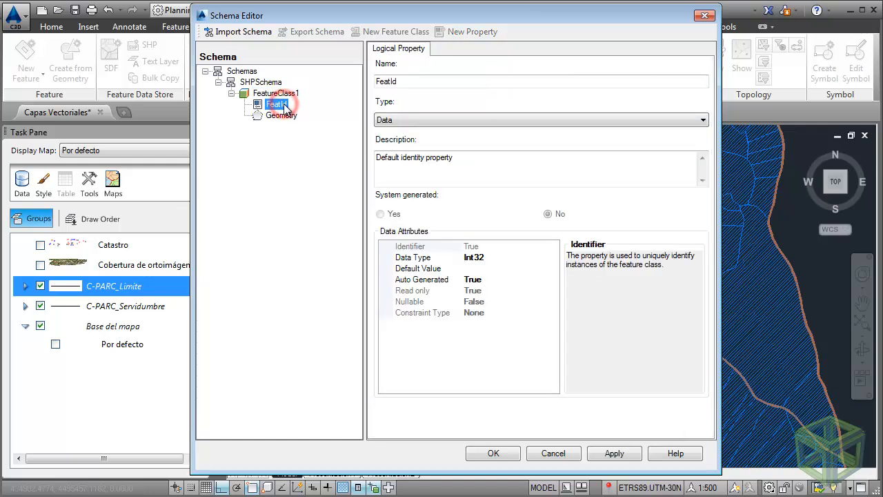
left_click(286, 118)
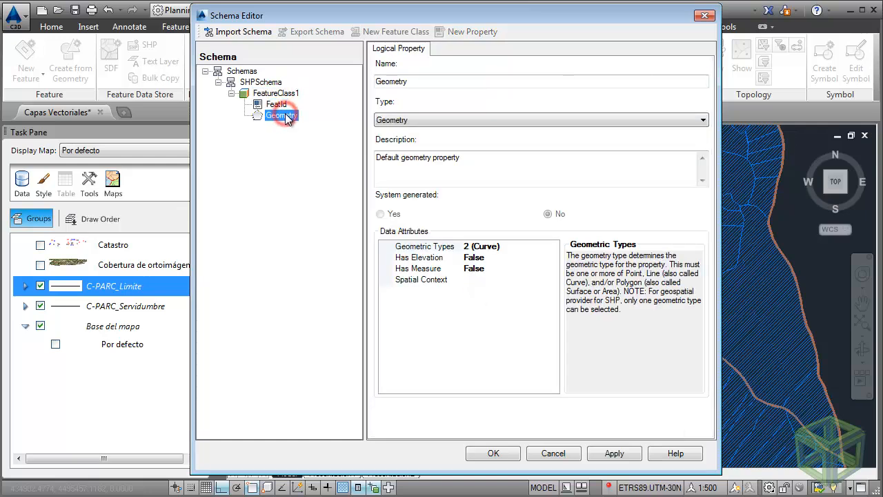
left_click(278, 104)
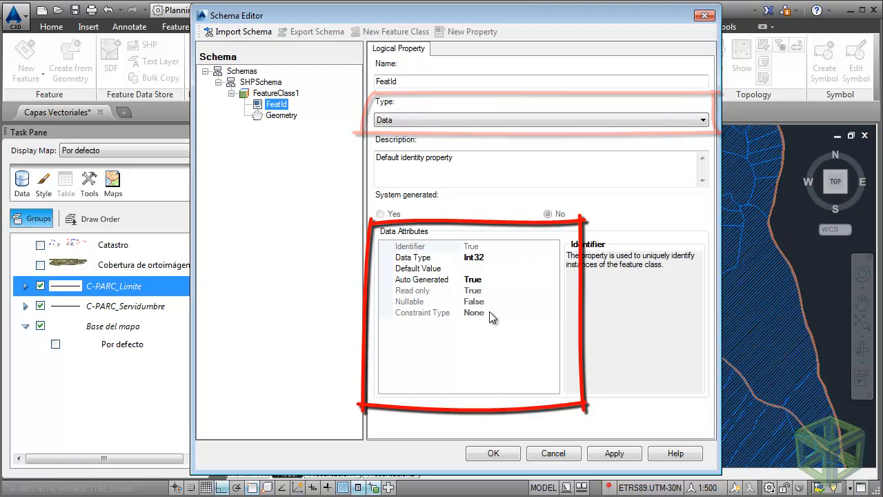
Step: Set the geometric type of the Geometry property to Surface
left_click(288, 118)
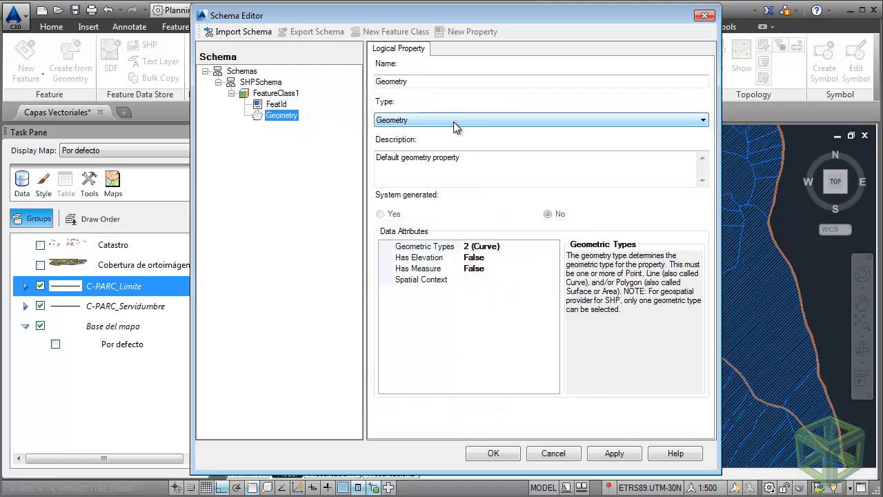
left_click(443, 250)
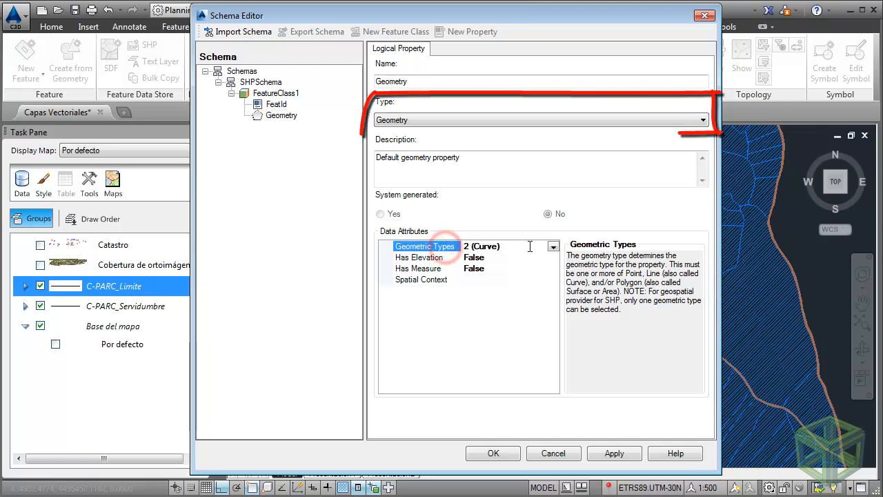
left_click(553, 246)
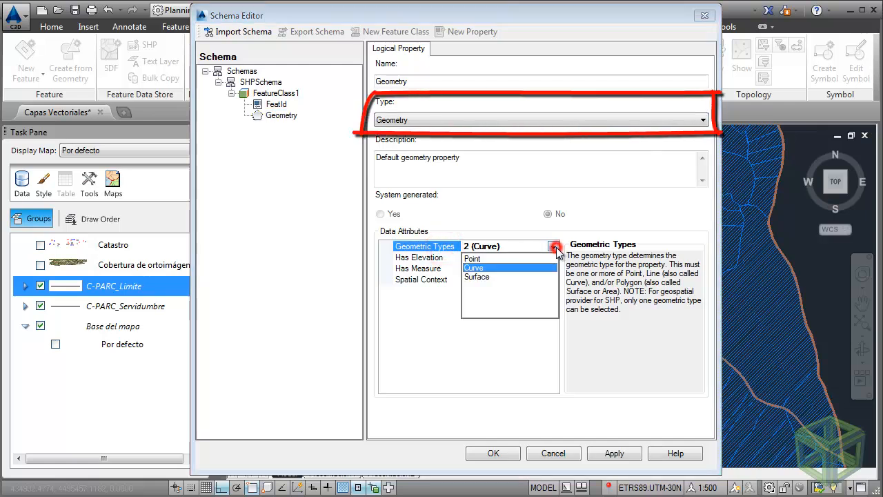
left_click(481, 277)
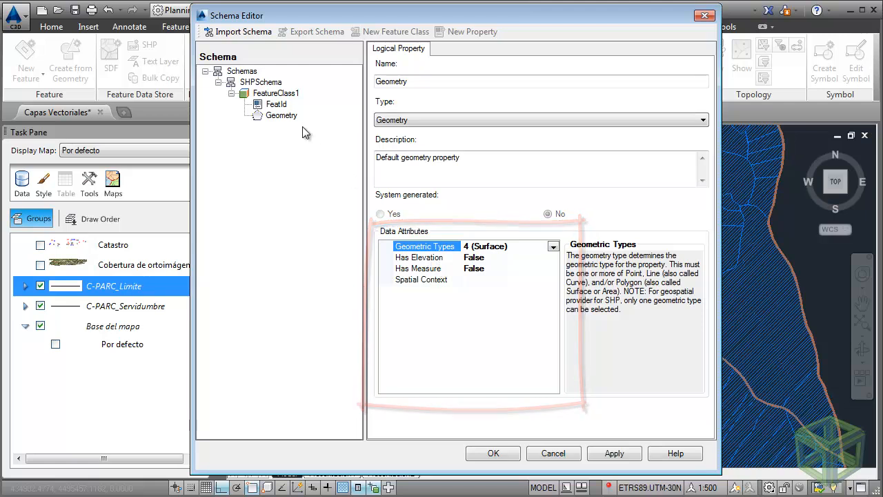
Step: Add a new property named Parcela to FeatureClass1
left_click(292, 95)
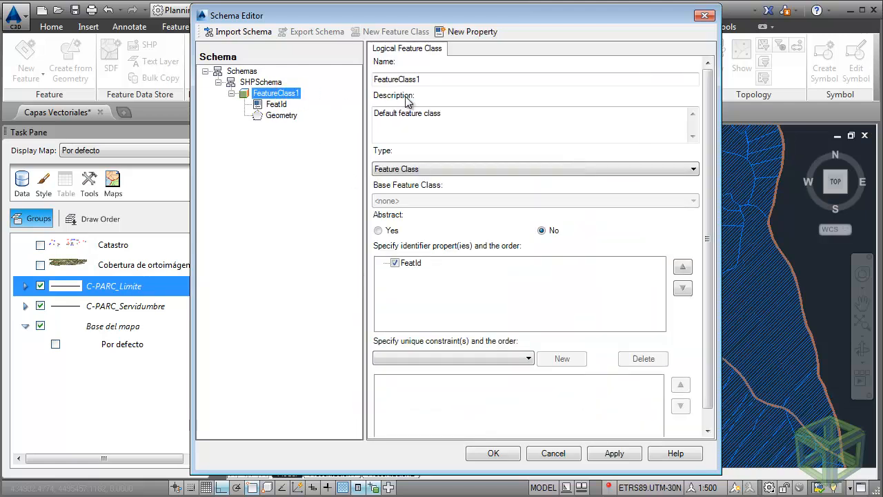
right_click(288, 98)
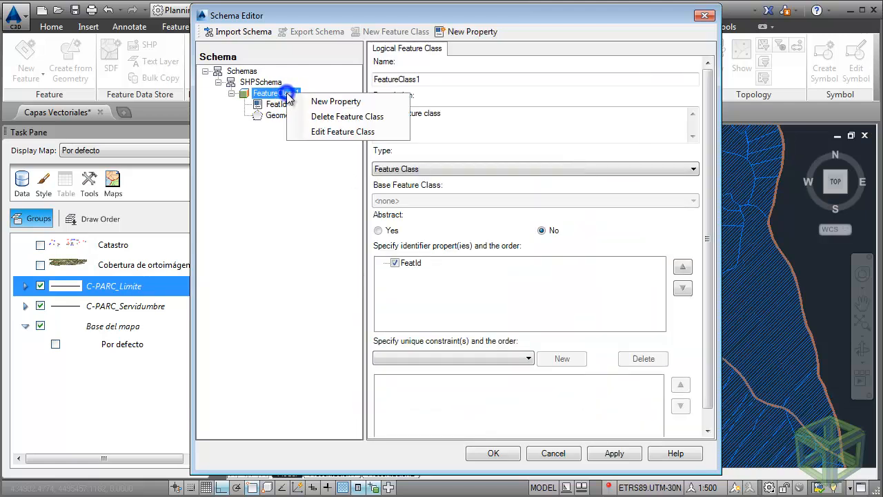
left_click(363, 102)
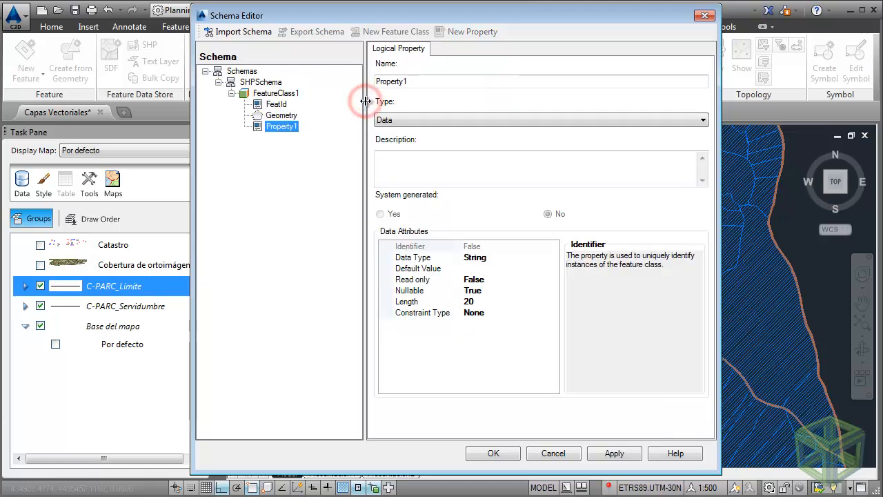
left_click(417, 80)
double_click(422, 81)
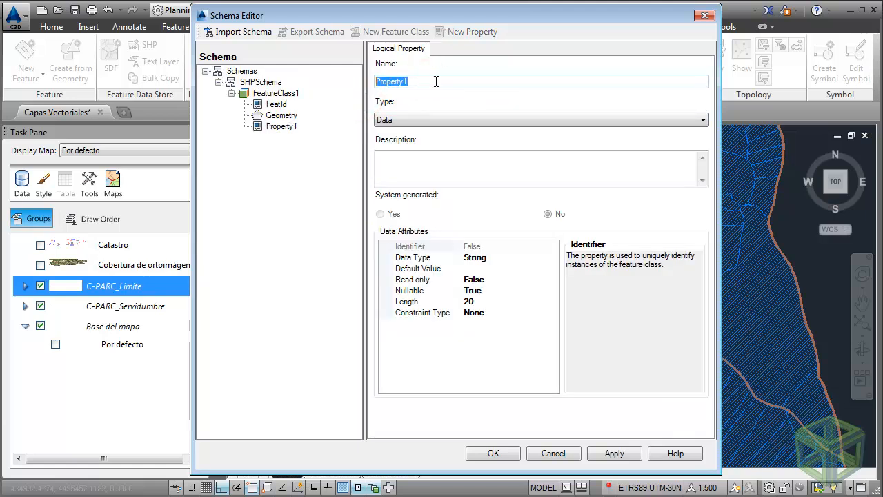
type("Parcela")
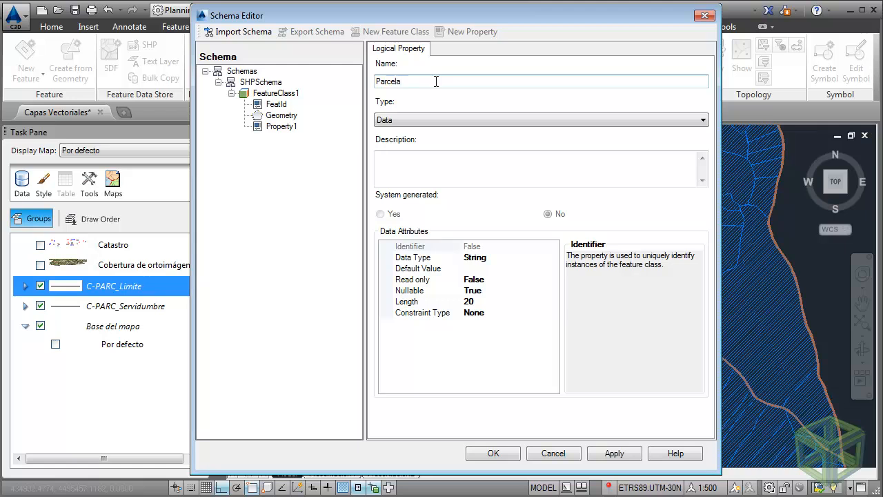
Step: Keep the Parcela property as Data with the String data type and set its length to 4
left_click(420, 118)
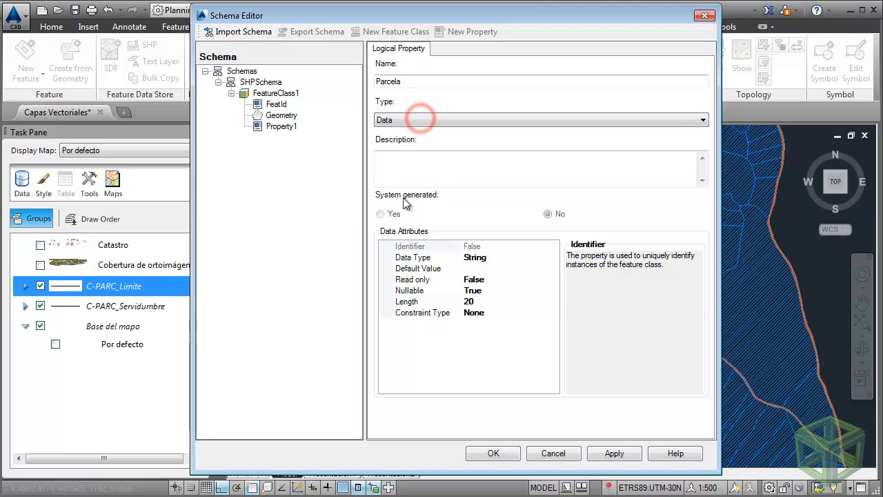
left_click(436, 259)
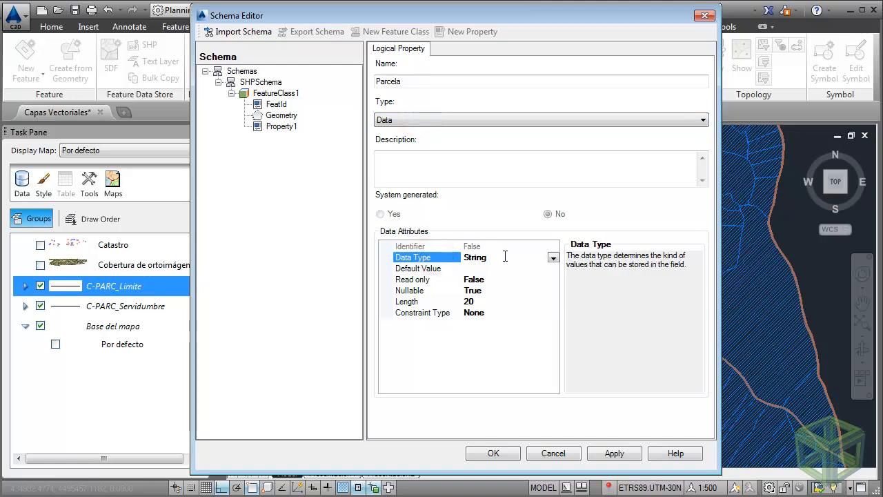
left_click(447, 302)
left_click(483, 301)
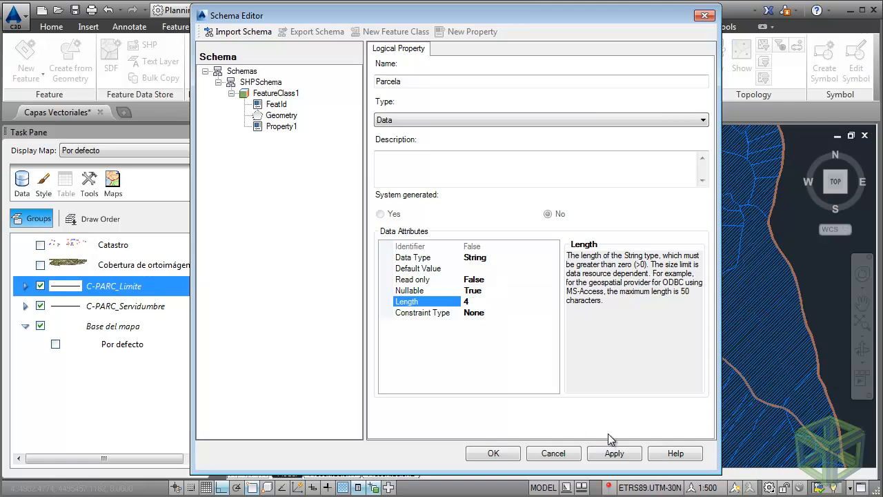
Step: Apply the schema changes for the Parcelas shapefile, confirm them and close the Schema Editor
left_click(613, 452)
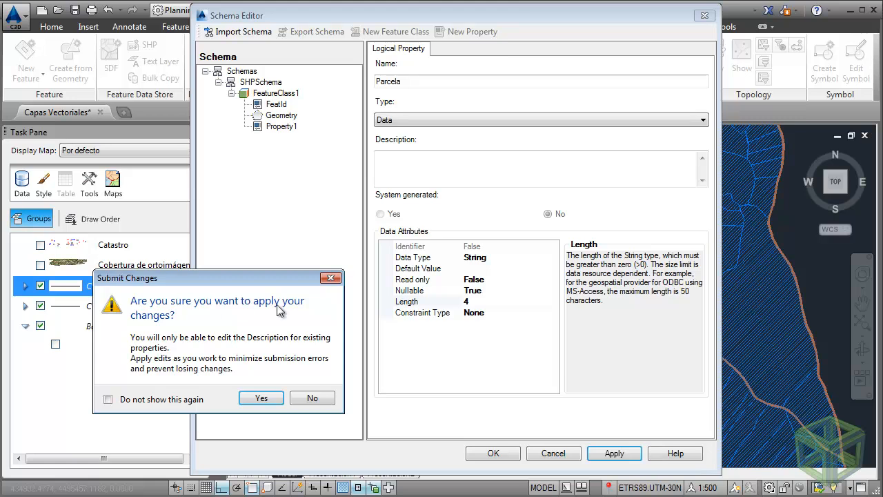
left_click(261, 398)
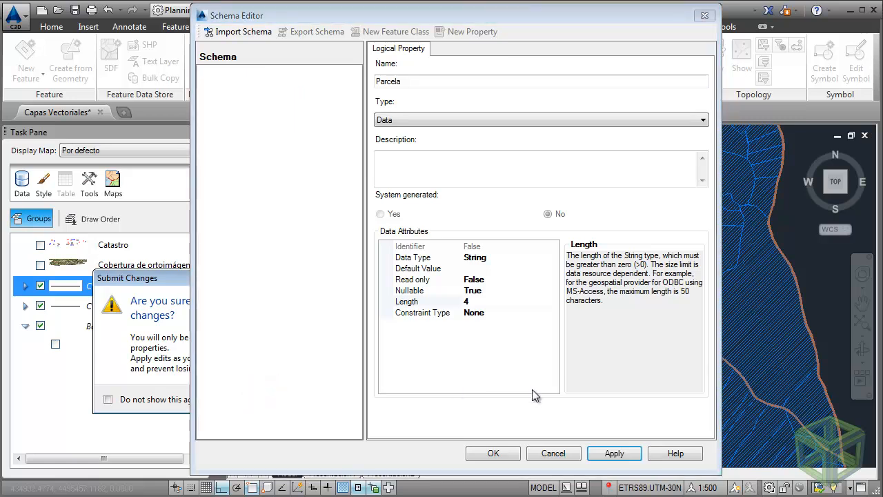
left_click(510, 456)
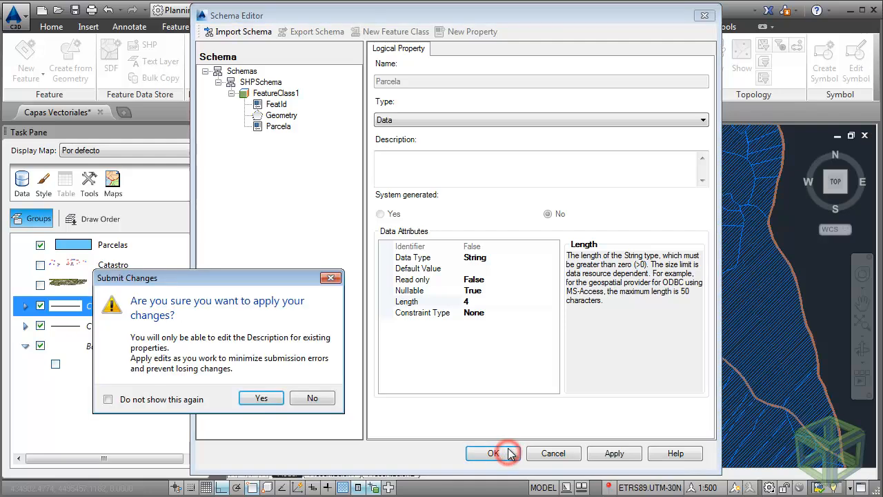
left_click(261, 398)
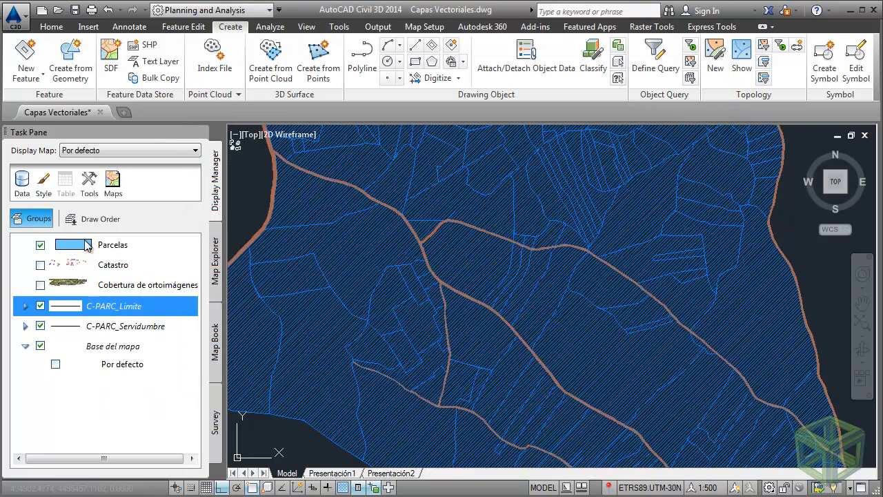
Step: Select the Parcelas layer in the display map and open its data table
left_click(72, 244)
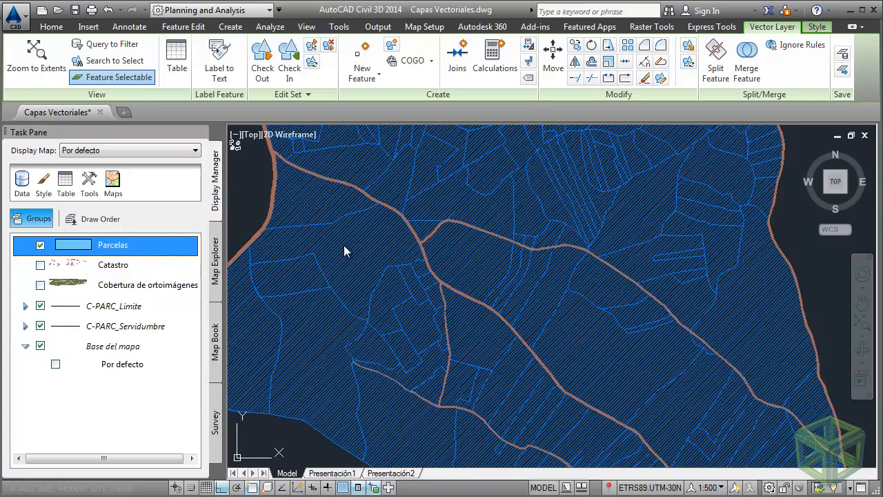
middle_click_drag(344, 246, 450, 231)
middle_click_drag(375, 297, 420, 277)
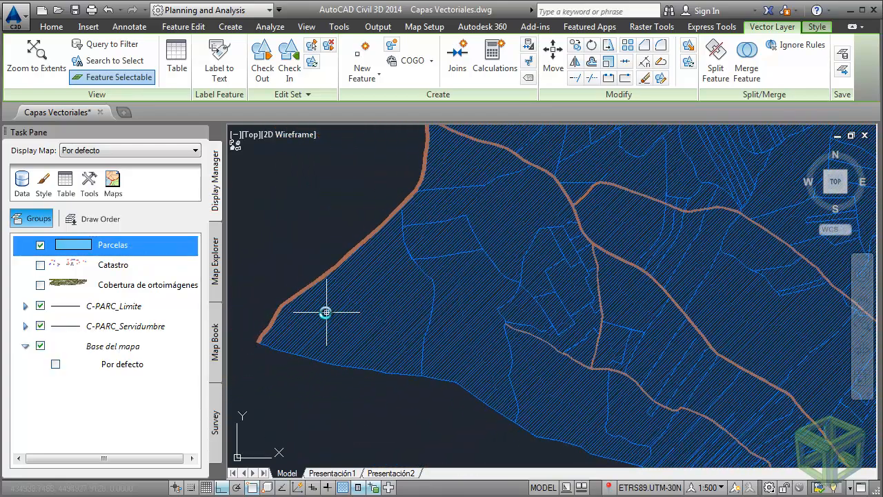
scroll(408, 296, "up", 2)
middle_click_drag(333, 302, 386, 296)
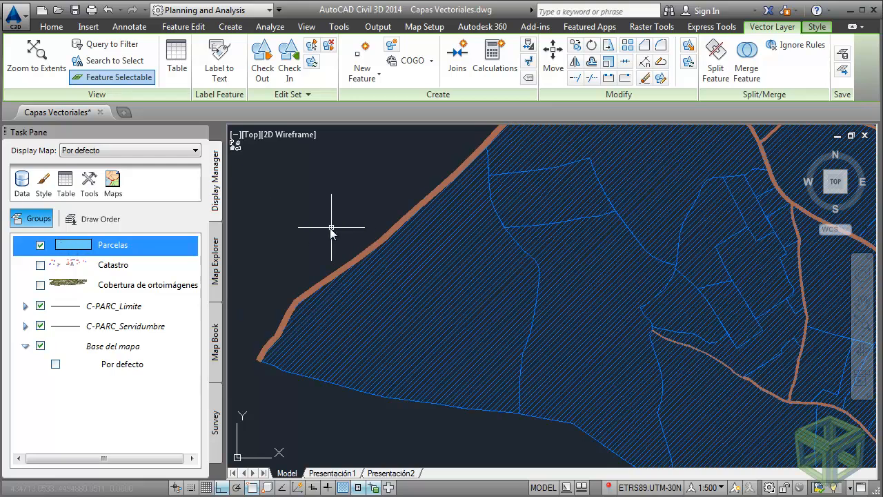
left_click(230, 27)
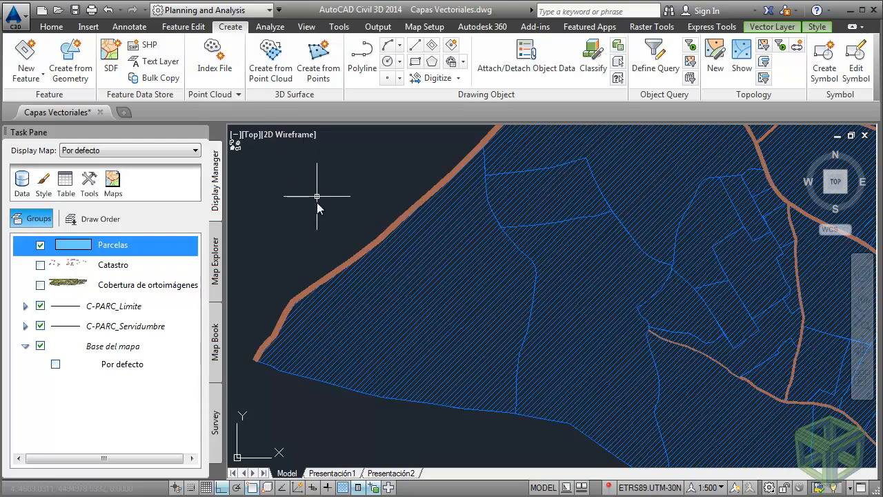
left_click(66, 182)
mouse_move(0, 496)
left_mouse_down()
mouse_move(66, 396)
mouse_move(252, 336)
mouse_move(280, 350)
mouse_move(256, 347)
mouse_move(324, 345)
mouse_move(238, 389)
left_mouse_up()
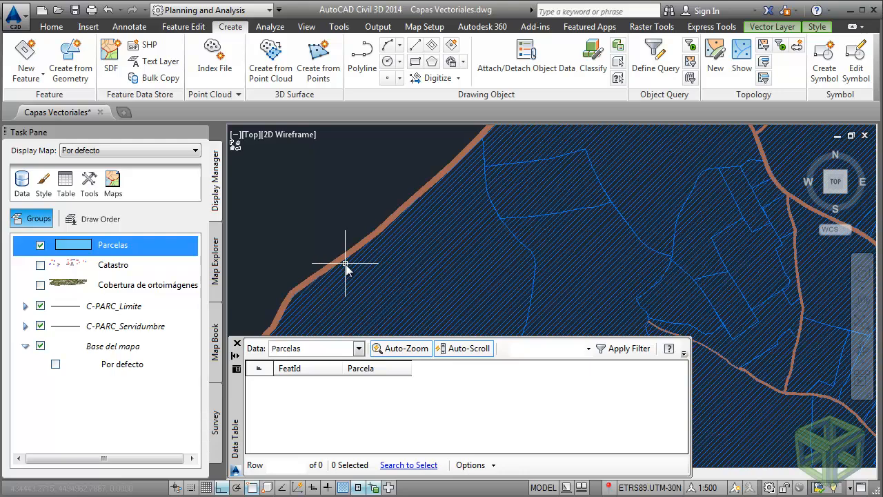
Step: Draw a new closed, roughly square four-corner polygon feature on the Parcelas layer in the empty area west of the hatched parcels
middle_click_drag(366, 270, 418, 182)
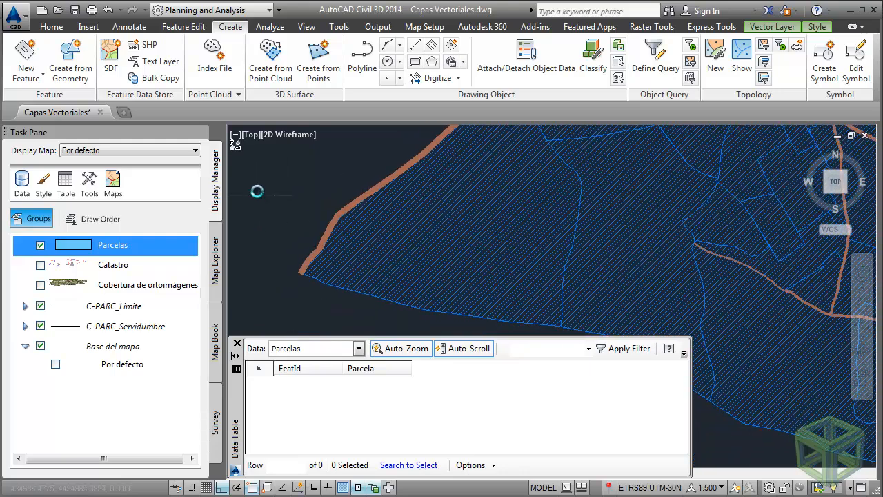
left_click(35, 81)
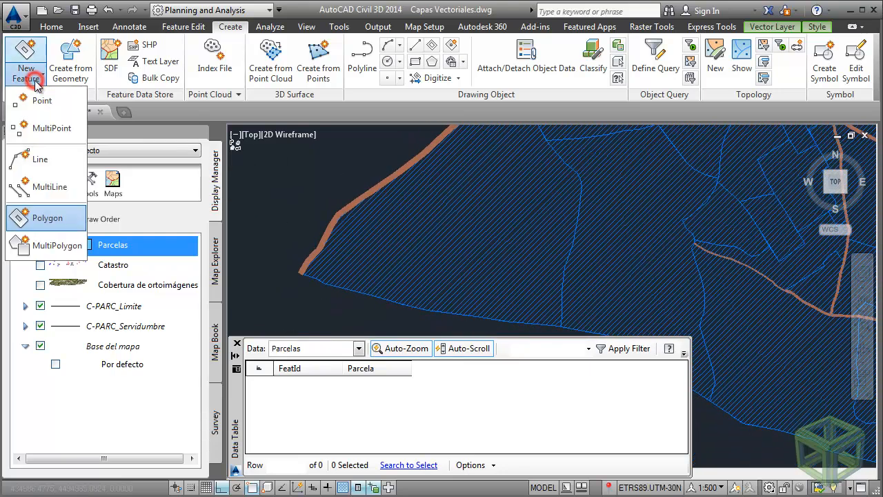
left_click(71, 218)
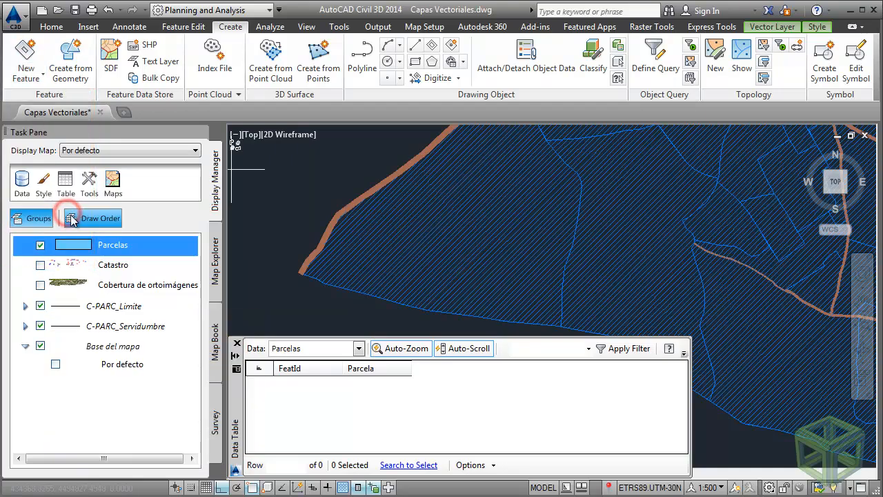
middle_click_drag(291, 207, 364, 194)
left_click(284, 206)
left_click(283, 242)
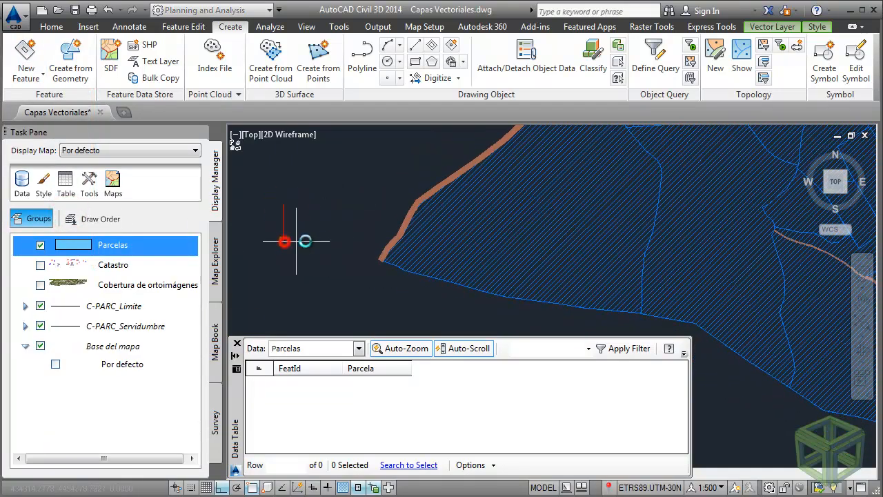
left_click(325, 241)
left_click(326, 205)
right_click(349, 196)
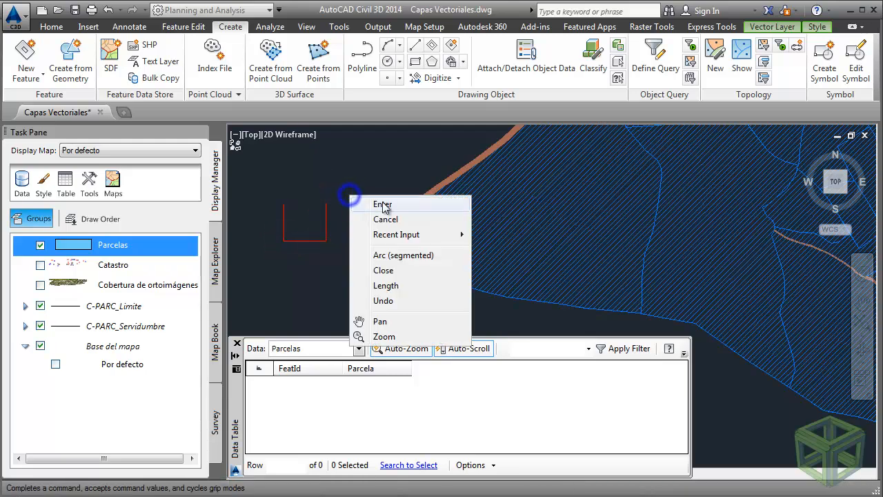
left_click(385, 269)
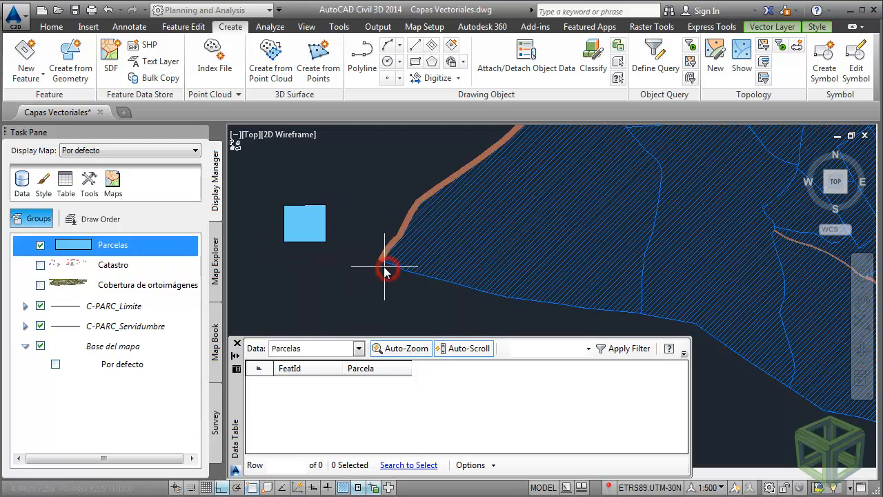
Step: Select the square feature, examine its FeatId and Parcela fields in the data table, and review the edit set tools
middle_click_drag(315, 227, 315, 232)
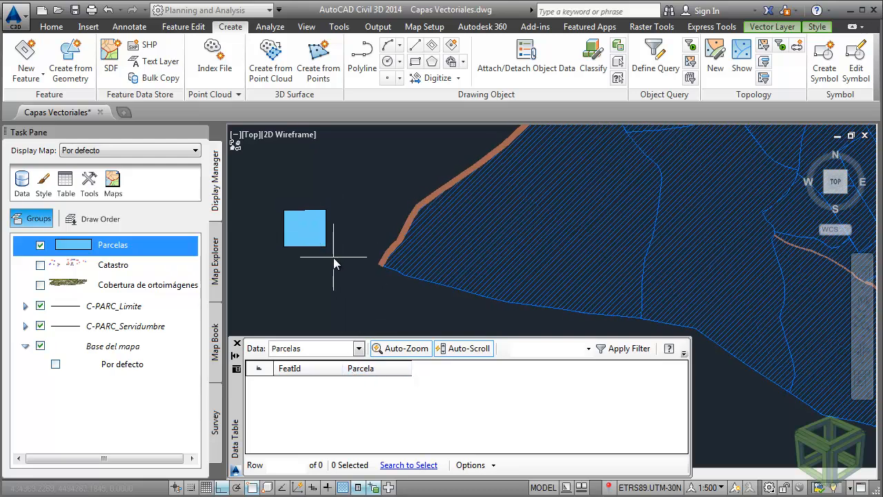
right_click(334, 257)
left_click(357, 265)
right_click(341, 243)
left_click(364, 253)
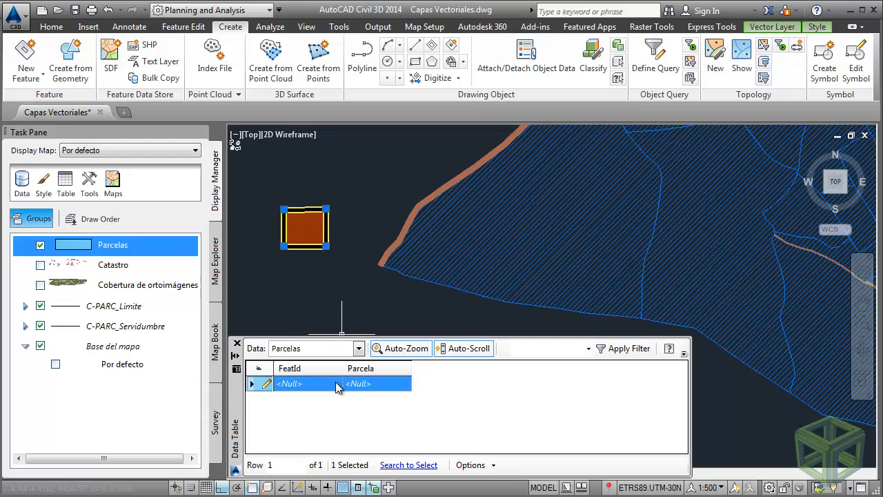
left_click(309, 383)
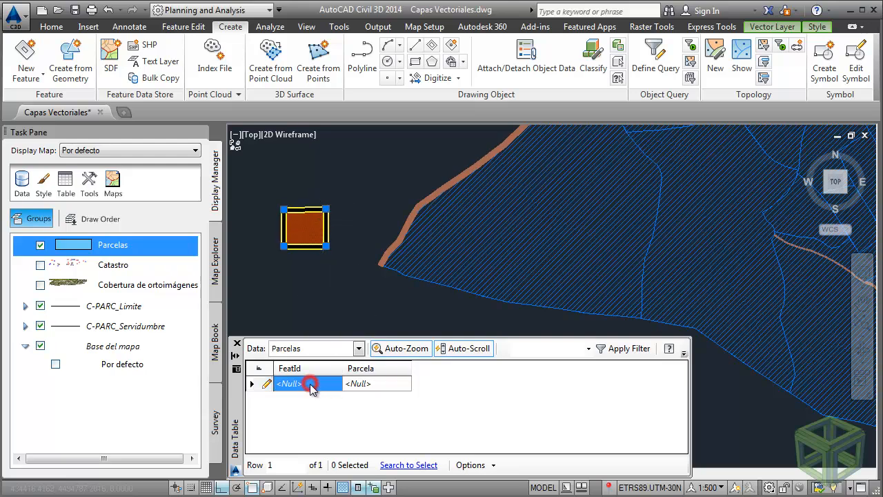
left_click(377, 382)
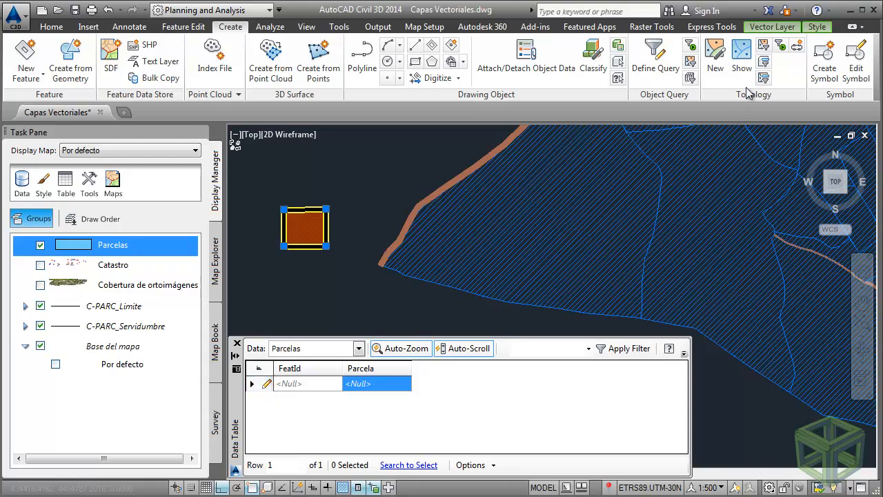
left_click(771, 27)
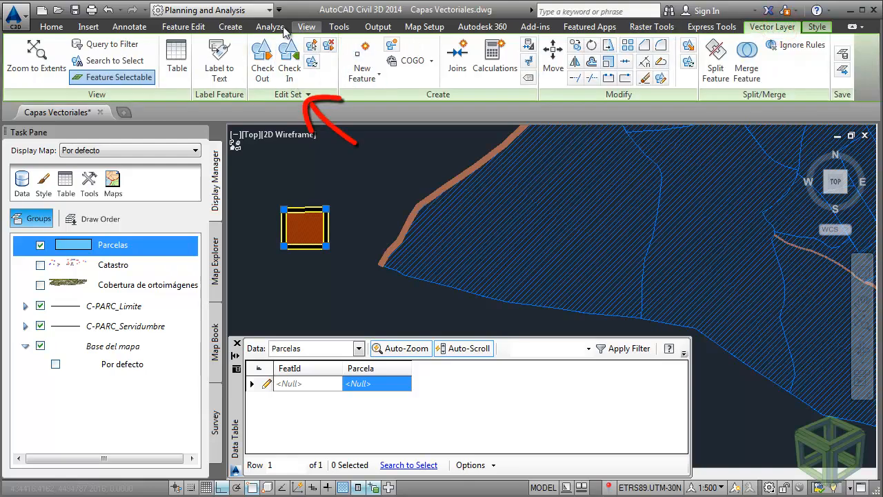
left_click(231, 27)
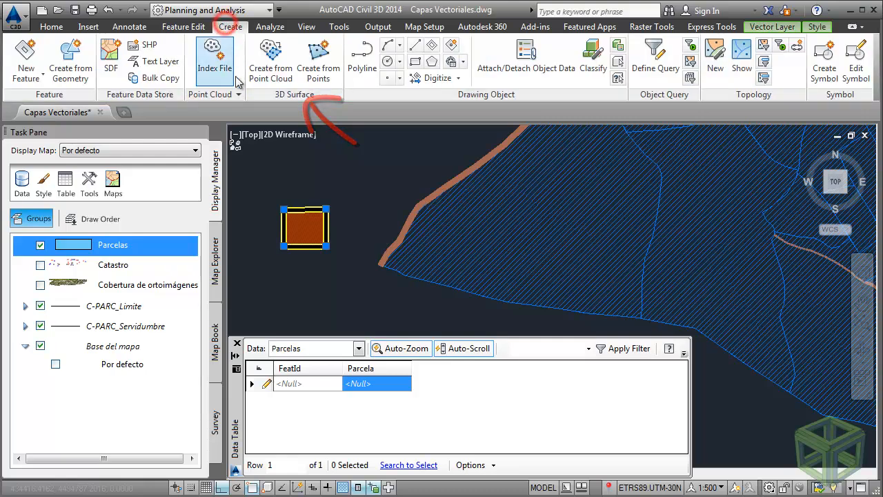
Step: Select the square polygon feature with a window and delete it
key("Escape")
left_click(277, 196)
left_click(351, 262)
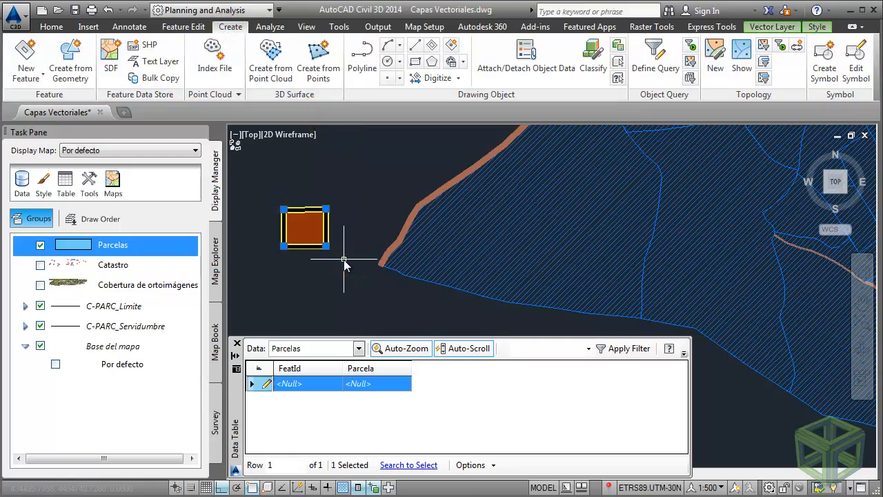
key("Delete")
Step: Create a Parcelas feature from the existing geometry of the westernmost parcel and select the new feature
middle_click_drag(364, 201, 271, 198)
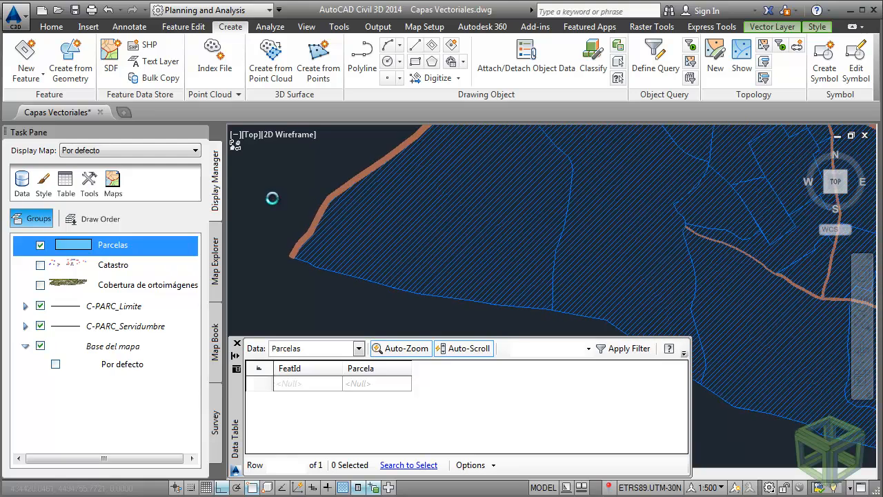
left_click(72, 69)
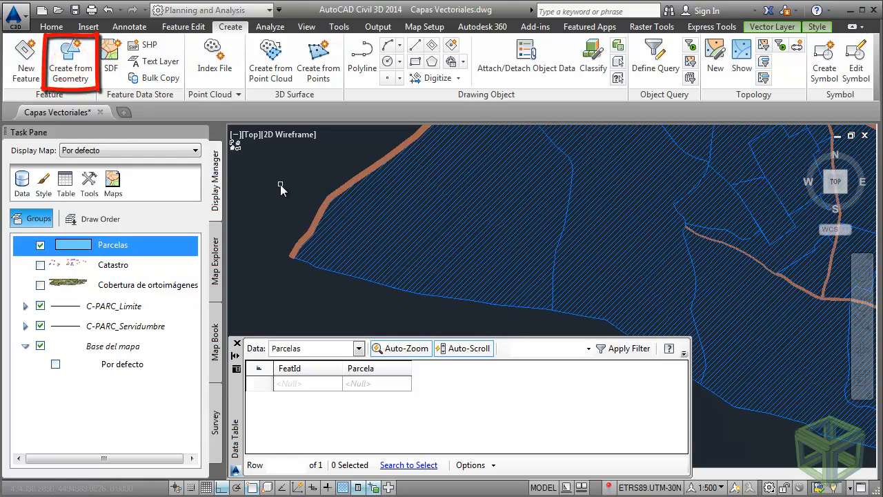
left_click(368, 287)
left_click(410, 324)
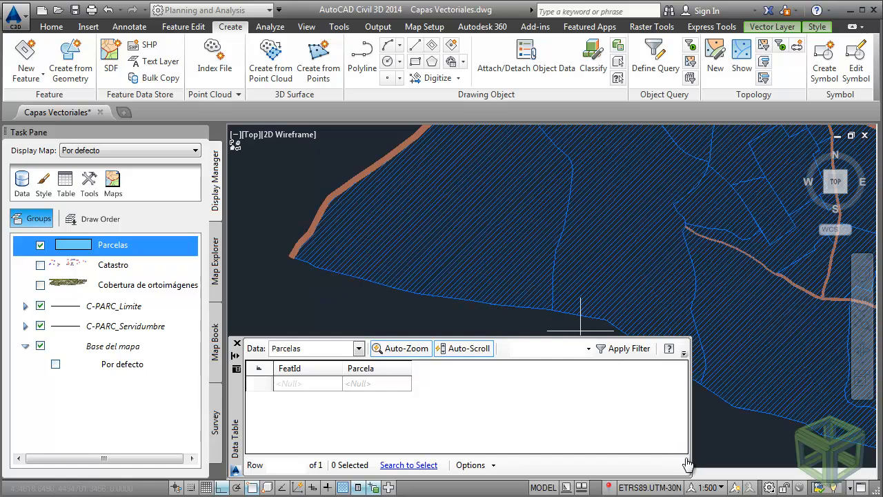
left_click(457, 242)
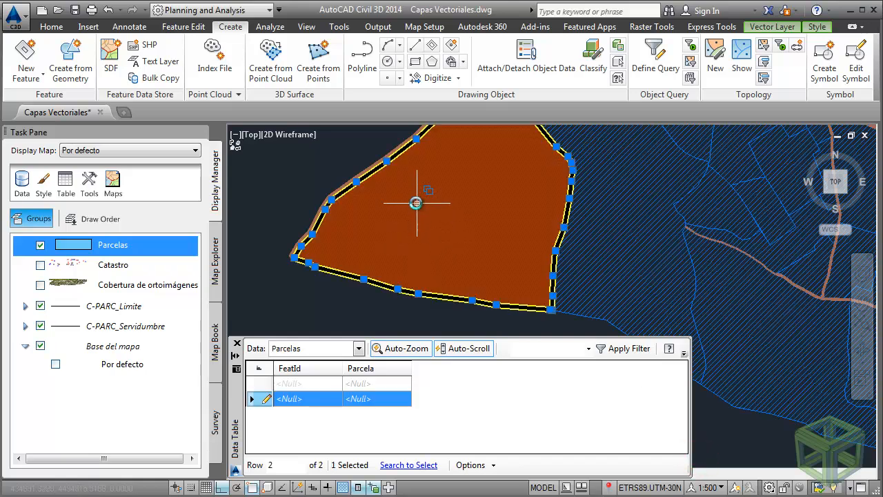
Step: Set the Parcela value of the new feature to 0001 in the data table
middle_click_drag(418, 197, 407, 242)
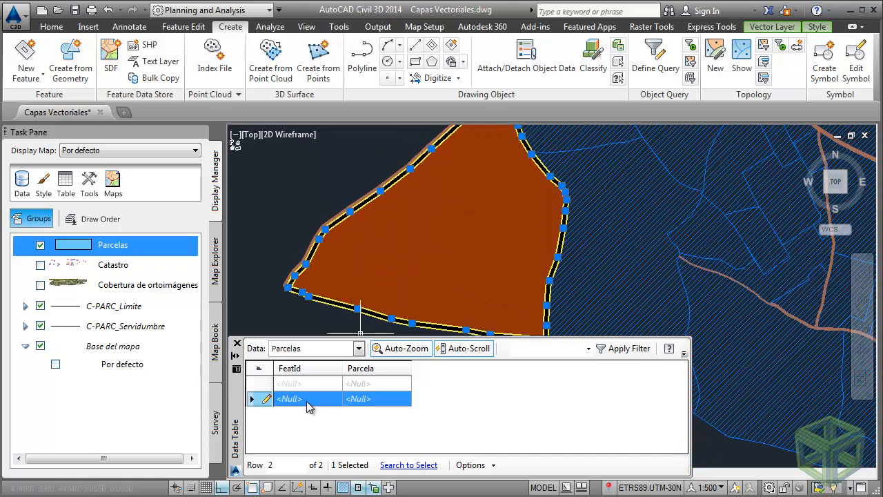
left_click(313, 400)
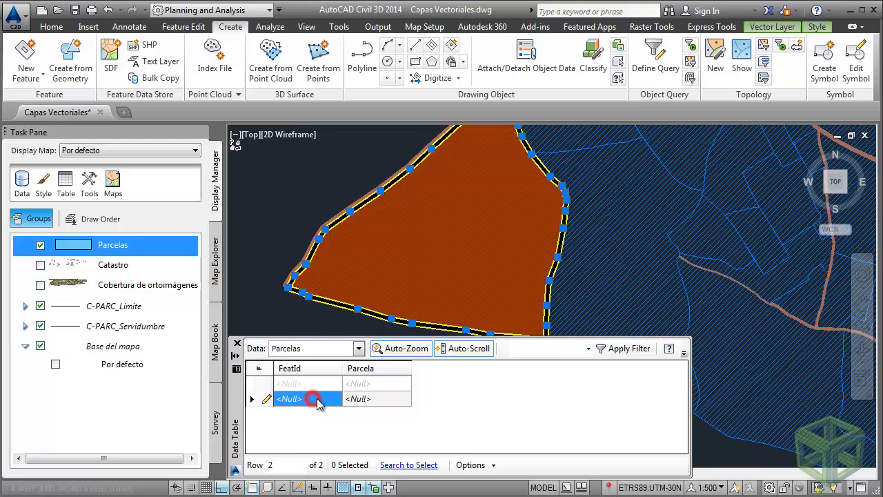
left_click(358, 400)
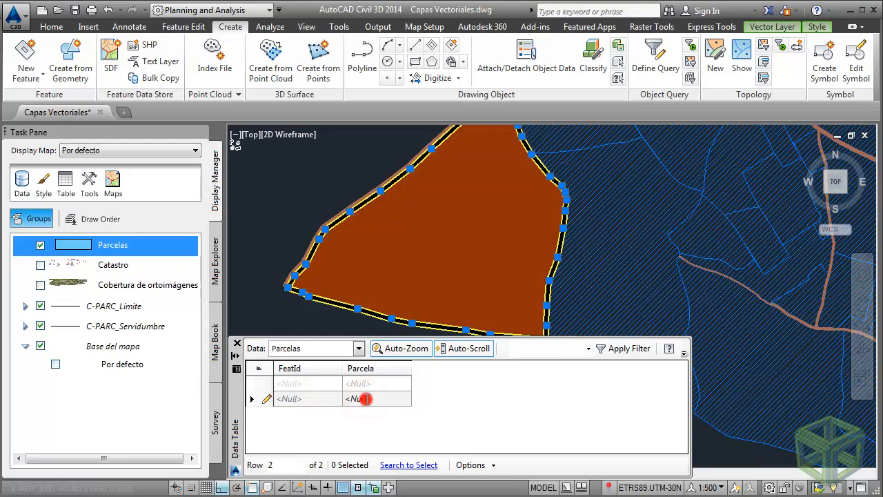
left_click(371, 399)
key("Return")
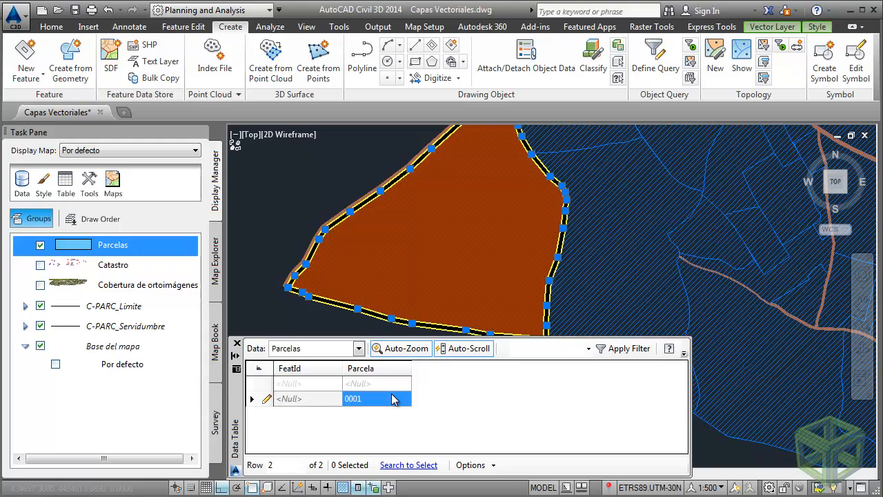
Step: Check in the edited Parcelas features to save them to the shapefile
left_click(761, 27)
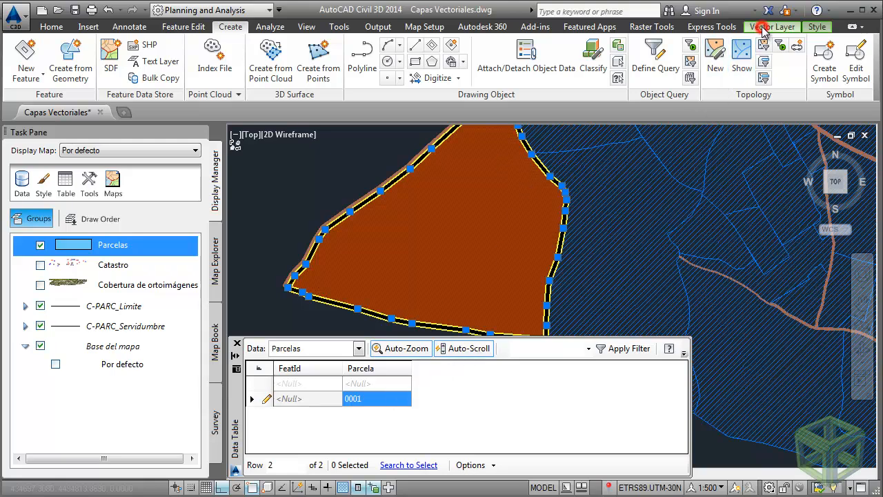
left_click(759, 26)
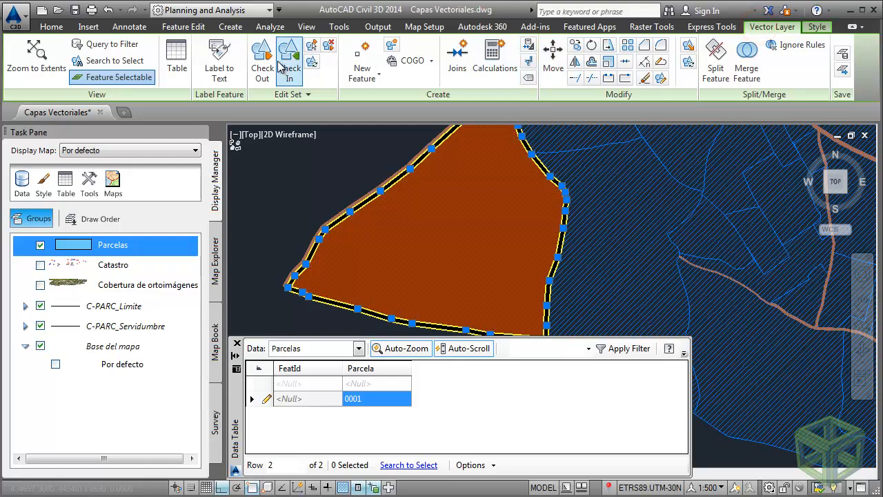
left_click(288, 66)
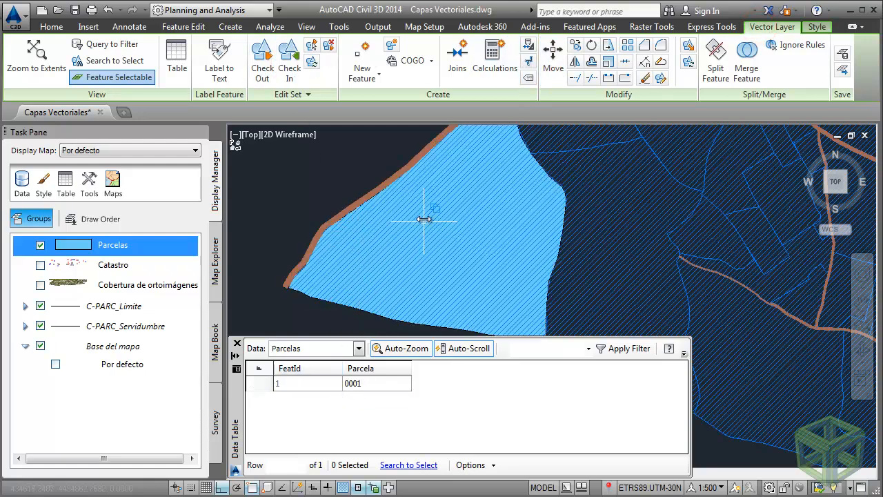
middle_click_drag(420, 216, 399, 223)
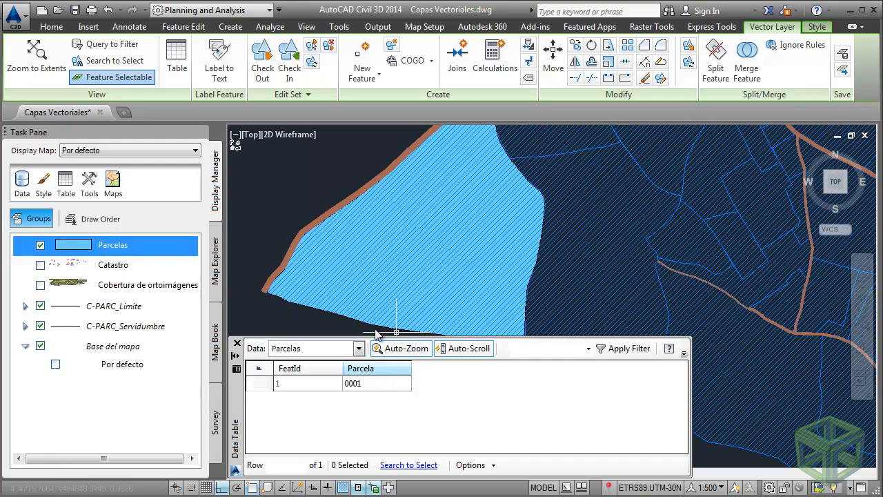
Step: Set the fill transparency of the solid Parcelas polygon style to 46
left_click(817, 27)
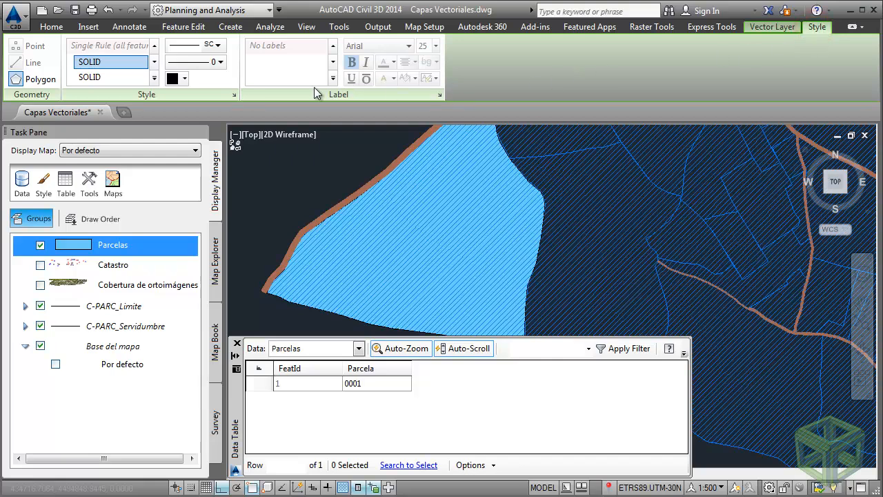
left_click(99, 78)
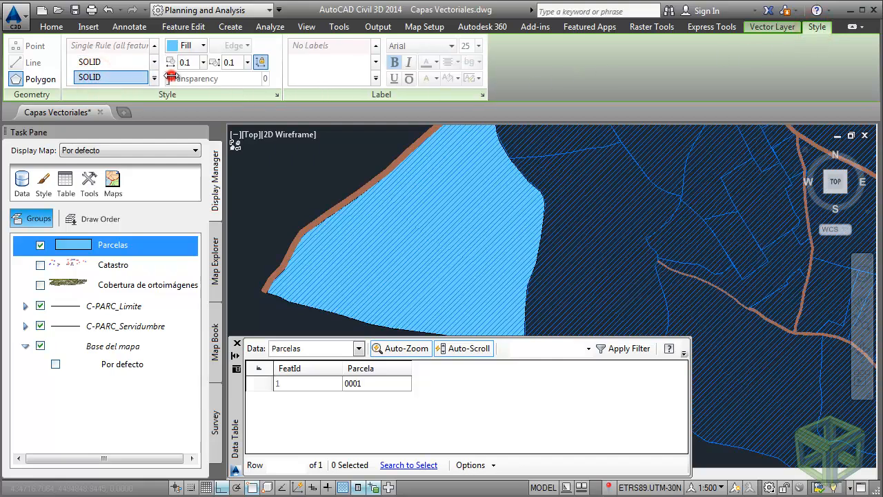
left_click_drag(170, 76, 239, 74)
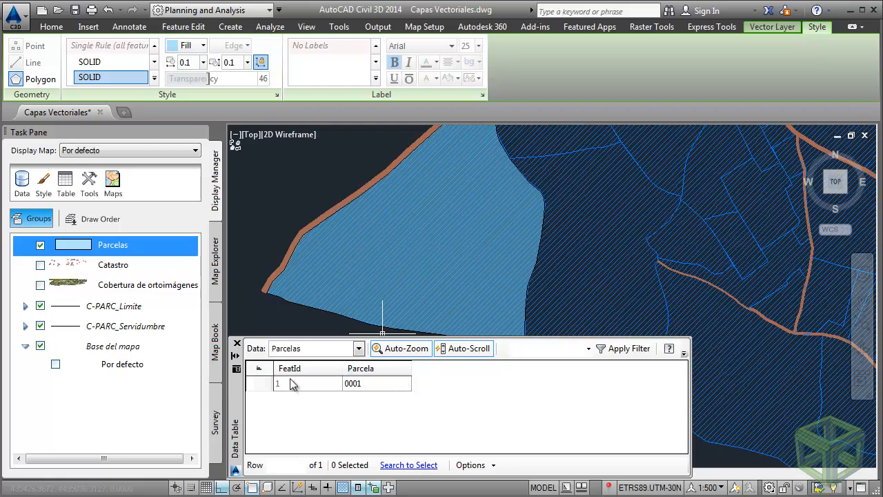
Step: Start a new calculation on the Parcelas data table and name it Area
left_click_drag(239, 391, 240, 375)
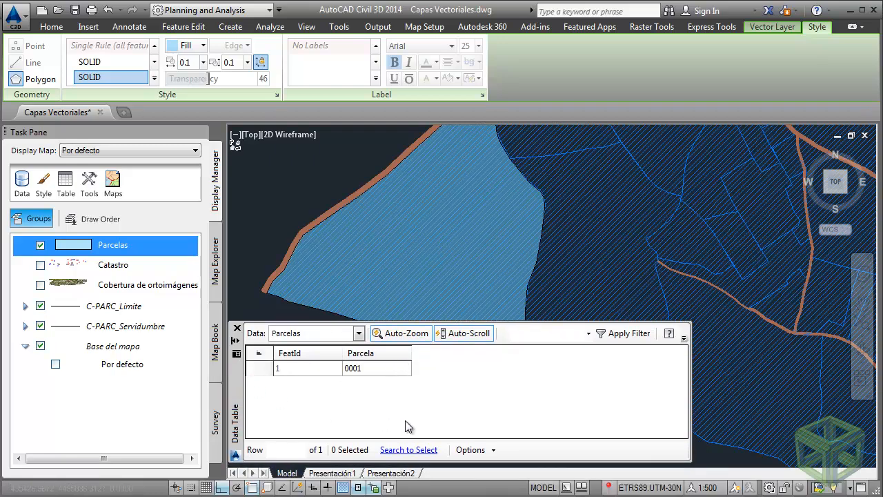
left_click(495, 449)
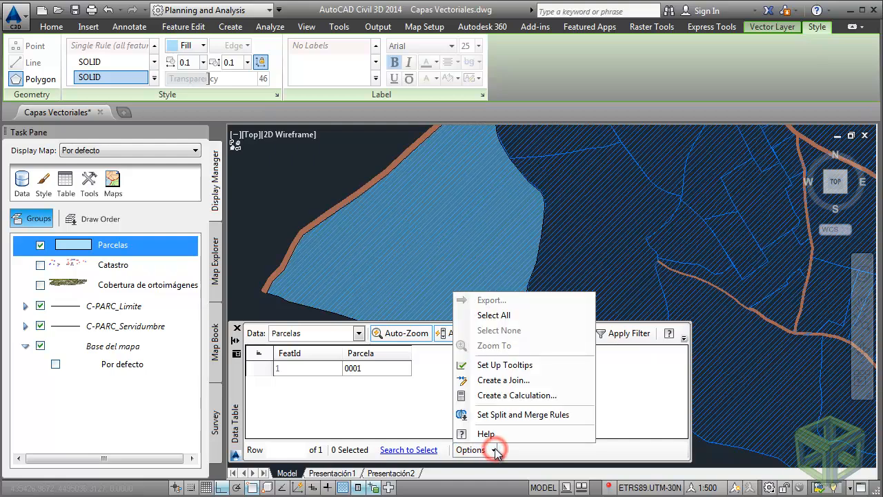
left_click(496, 395)
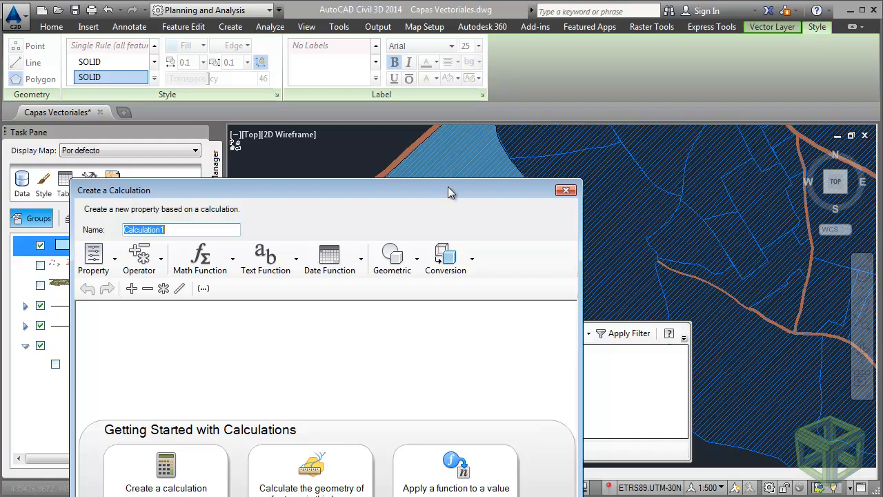
left_click_drag(447, 187, 574, 75)
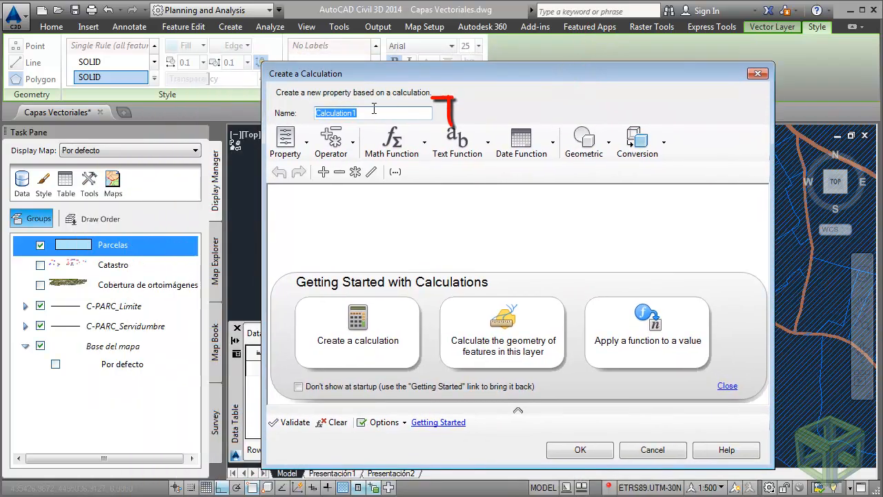
type("Area")
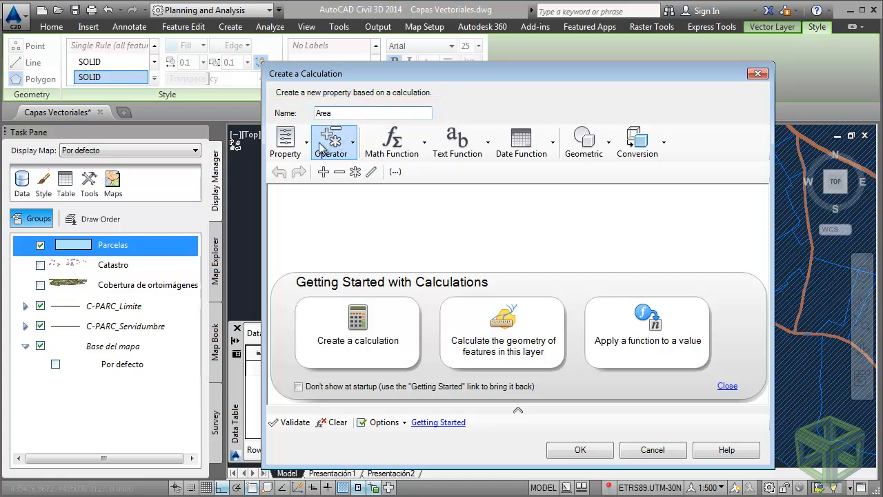
Step: Build the Area calculation's expression as Area2D ( Geometry ), removing the stray Geometry term in front of it
left_click(285, 143)
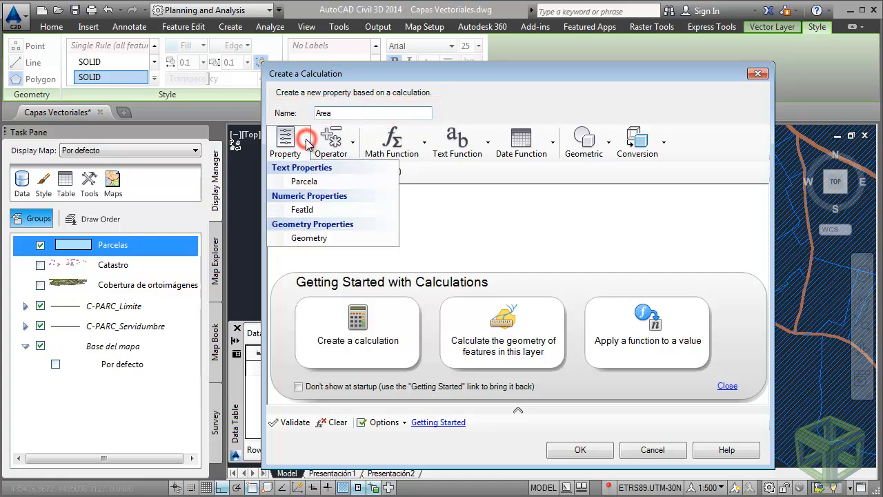
left_click(309, 239)
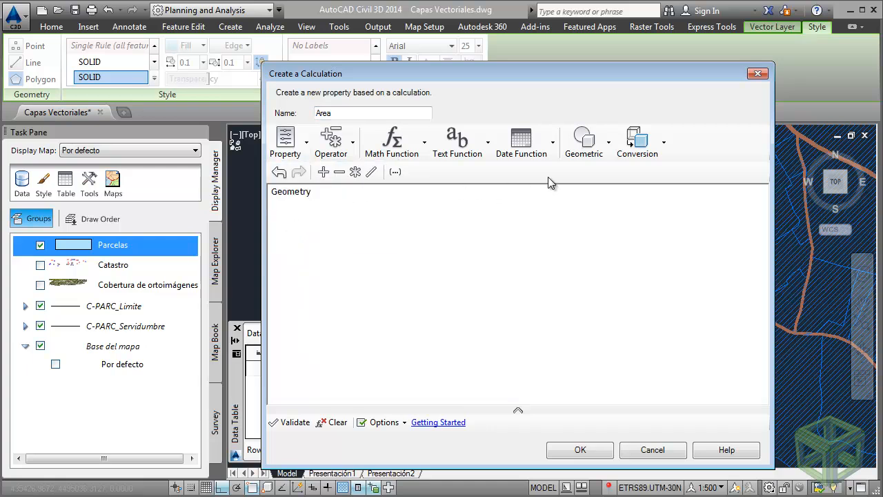
left_click(604, 152)
left_click(607, 180)
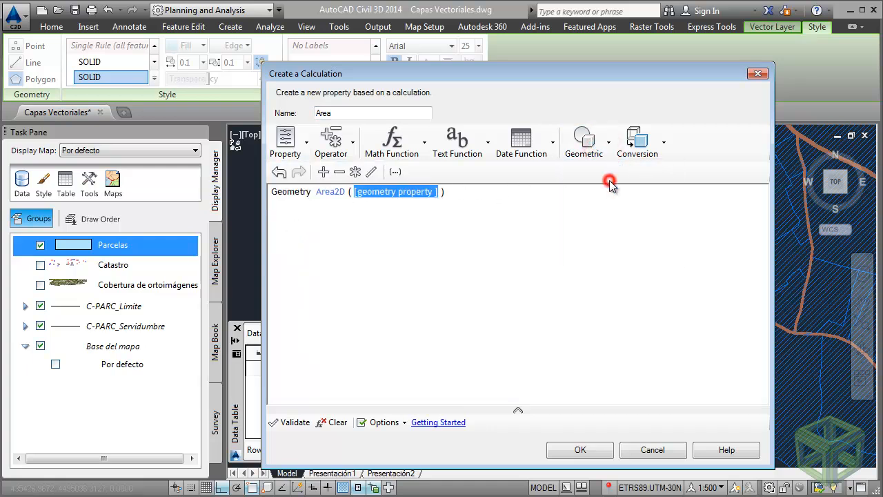
mouse_move(393, 197)
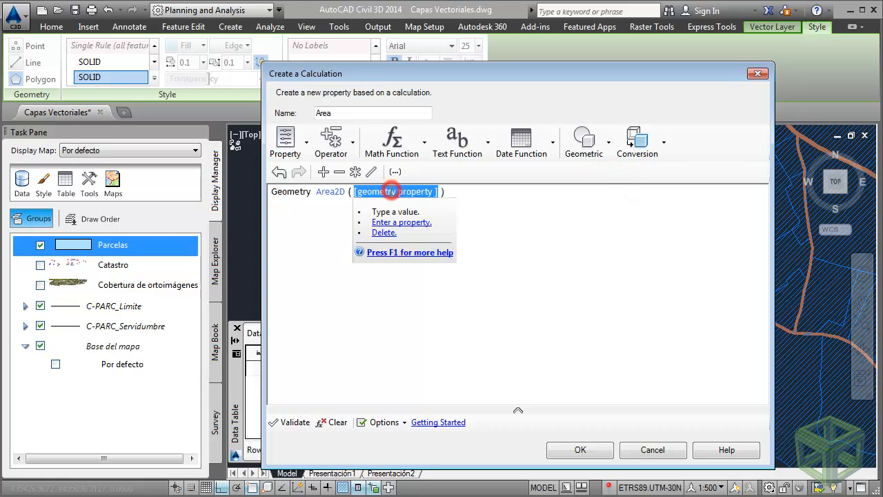
left_click(285, 141)
left_click(308, 238)
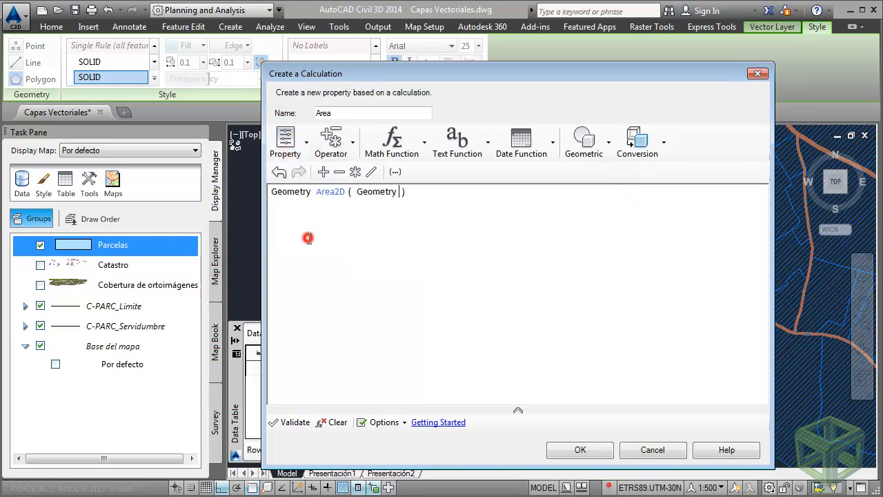
left_click(307, 193)
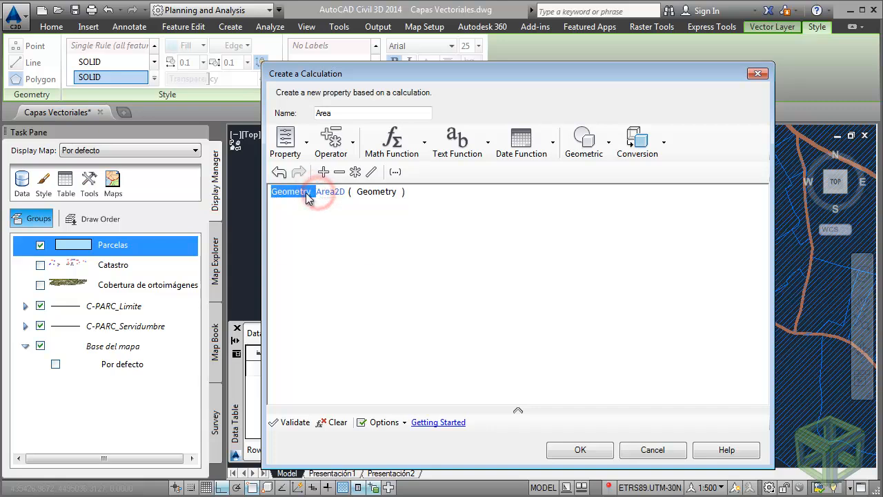
key("Delete")
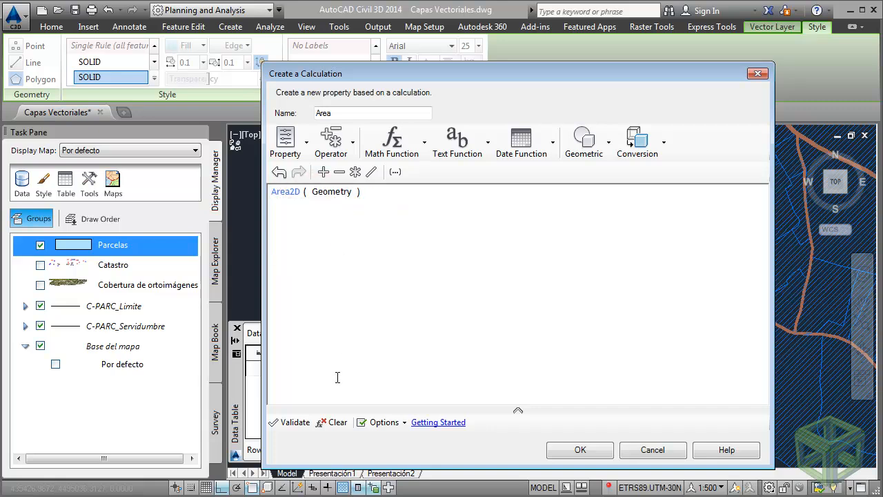
Step: Validate and accept the Area calculation, and widen its column in the data table
left_click(304, 421)
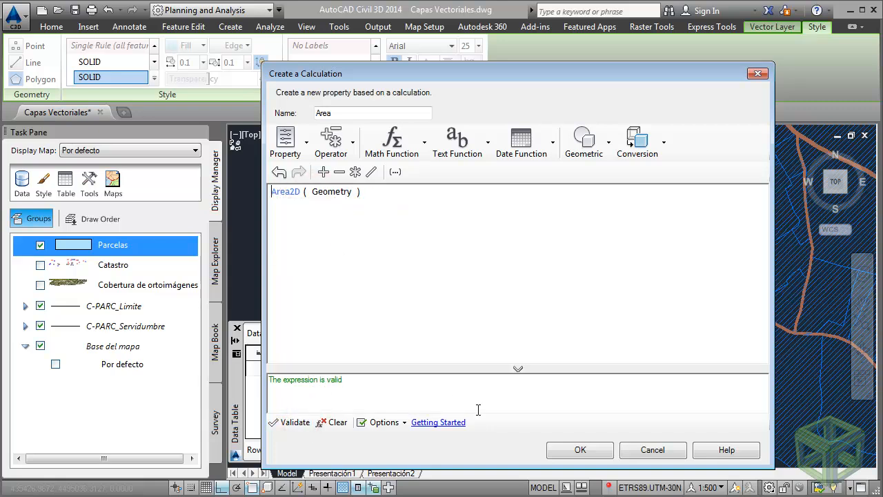
left_click(576, 449)
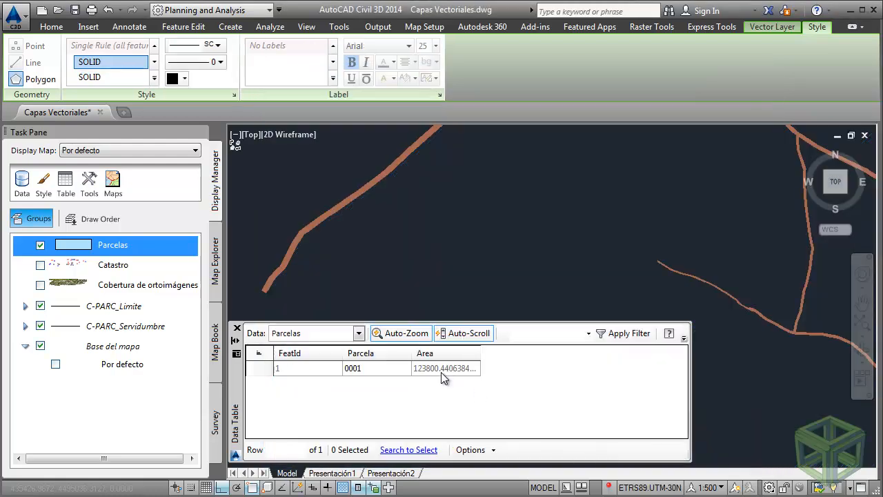
left_click_drag(480, 355, 498, 355)
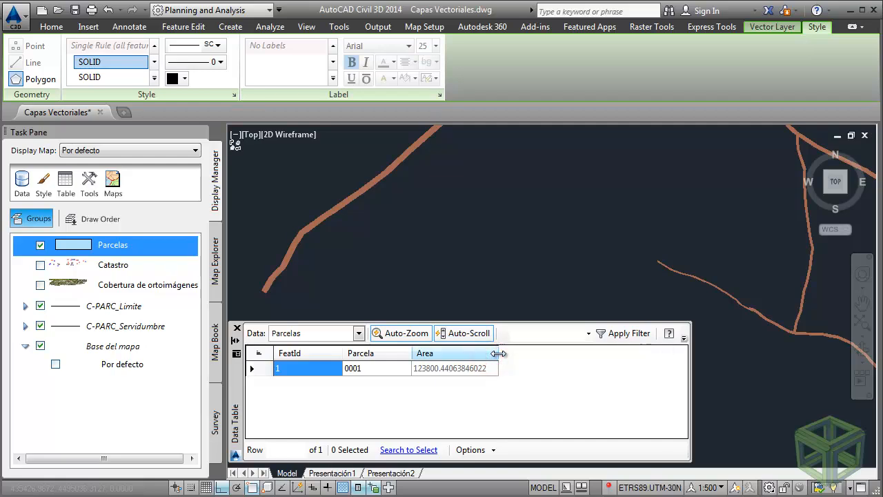
scroll(457, 250, "down", 1)
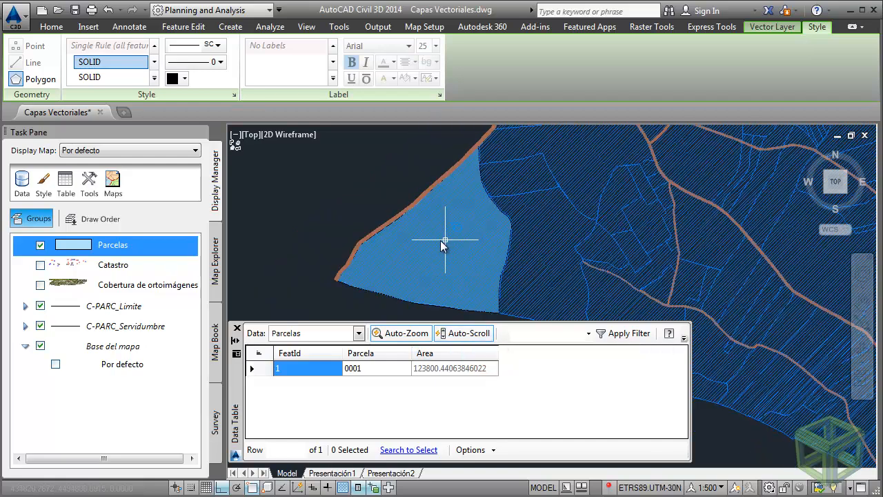
scroll(445, 244, "down", 1)
Step: Add a feature label to the default Parcelas polygon style, with size context Map and unit Meters
right_click(115, 247)
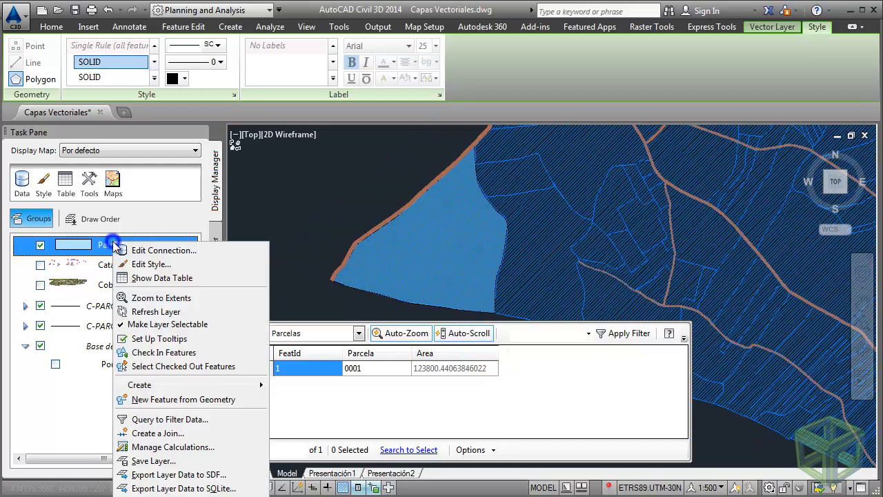
left_click(43, 181)
left_click(43, 182)
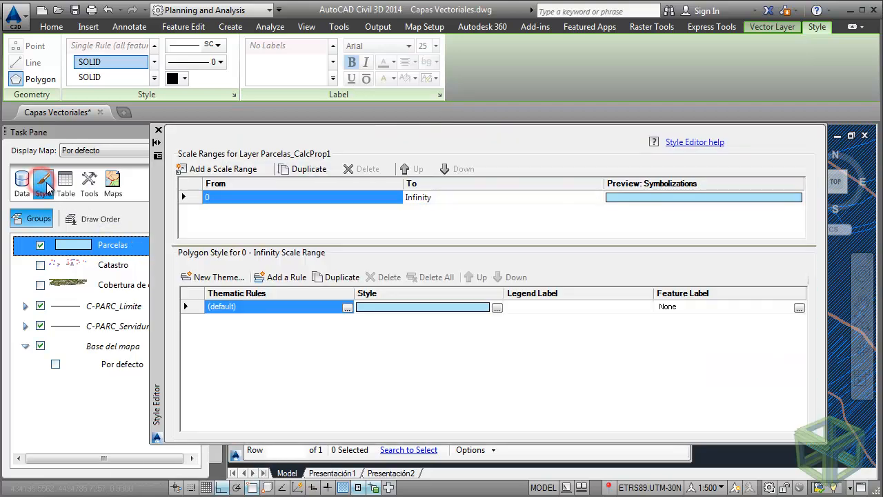
left_click(798, 308)
left_click(428, 156)
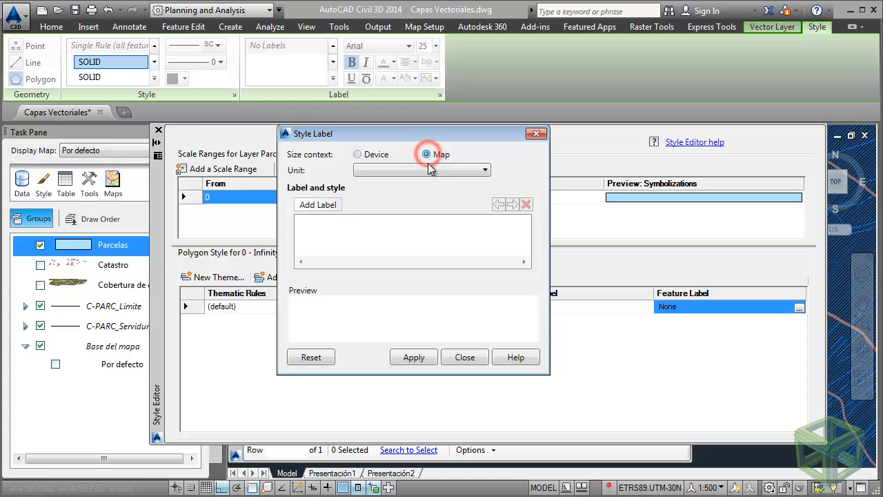
left_click(473, 169)
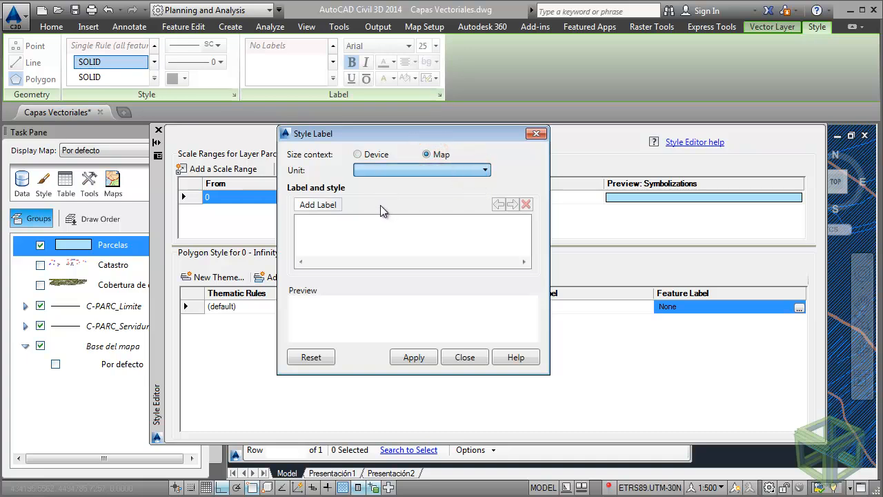
left_click(382, 236)
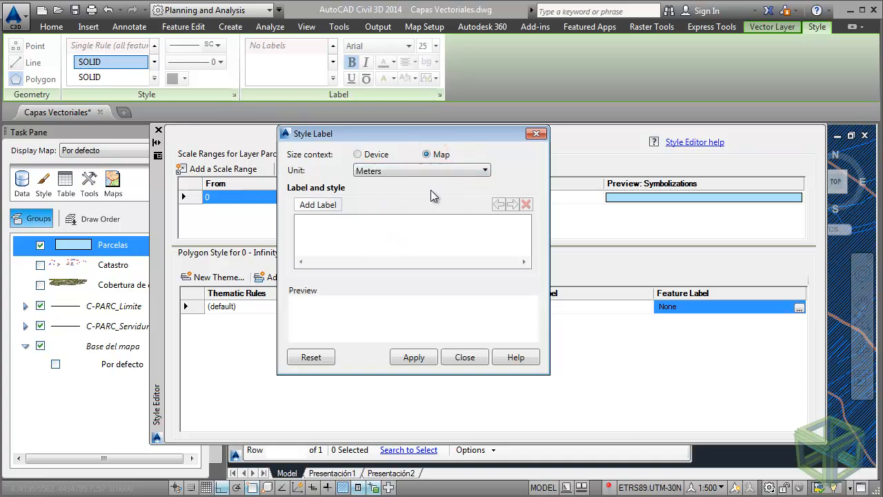
left_click(317, 204)
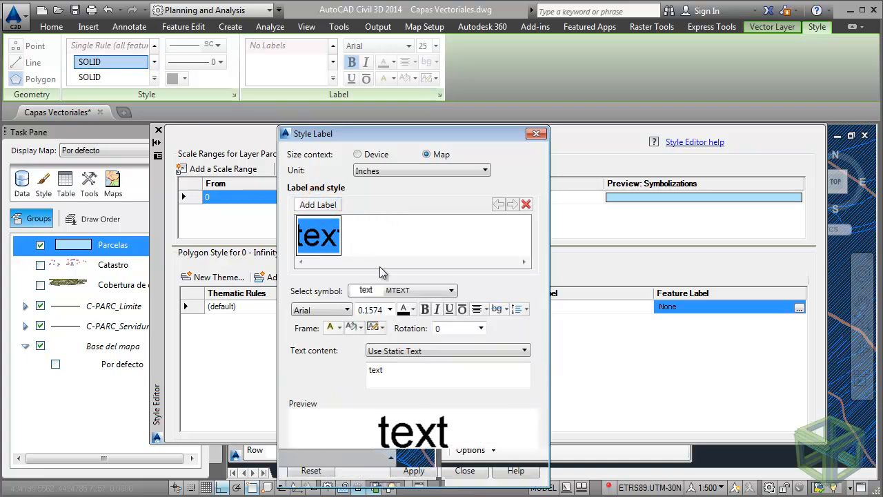
Step: Select Meters again as the label unit and make the label text bold with size 25
left_click_drag(436, 138, 488, 96)
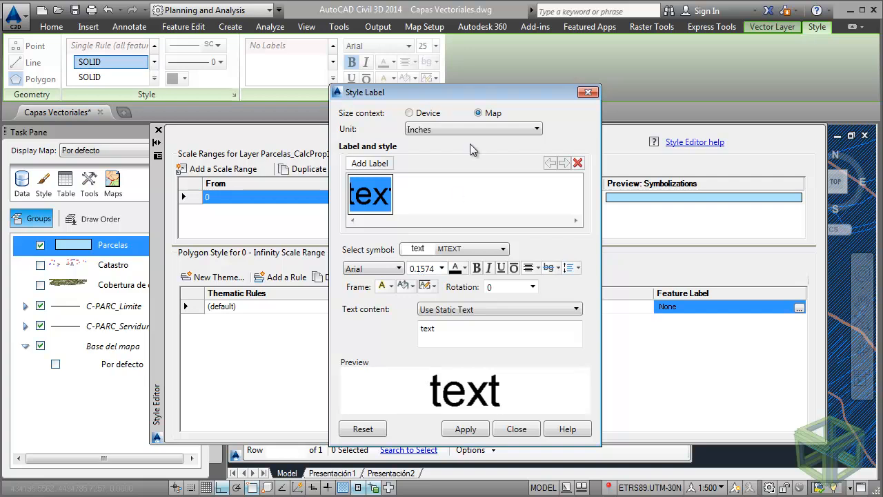
left_click(462, 124)
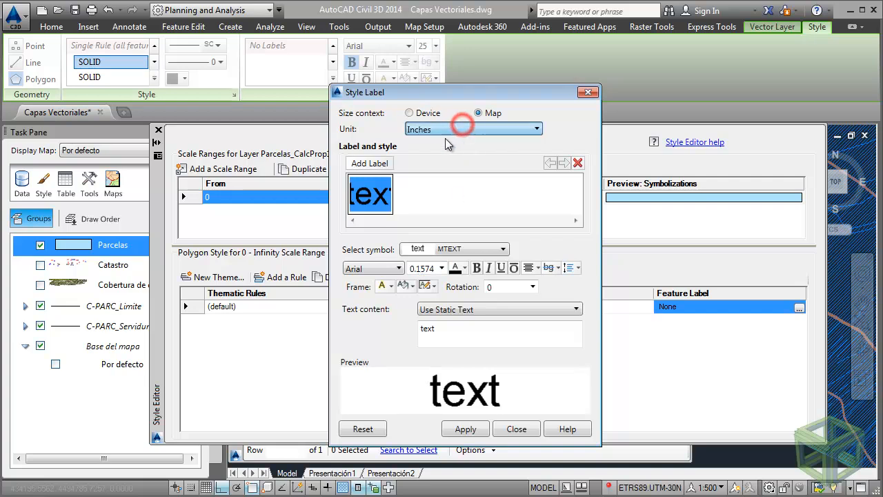
left_click(429, 199)
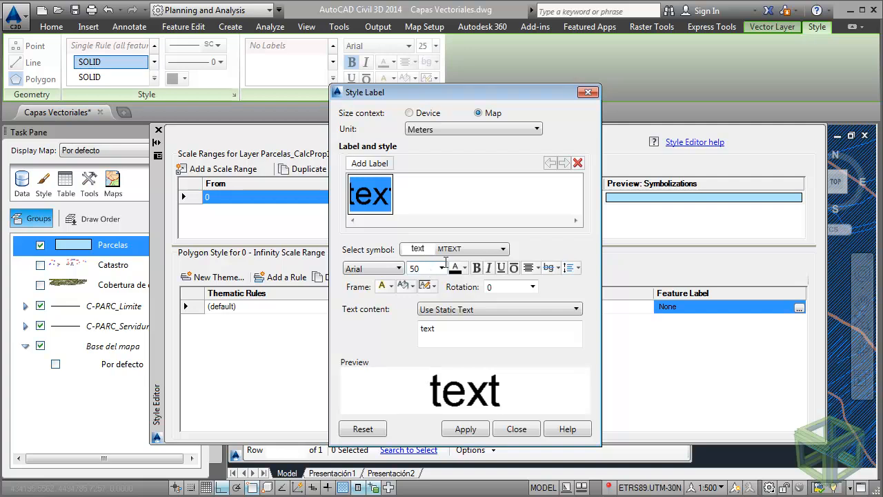
left_click(478, 267)
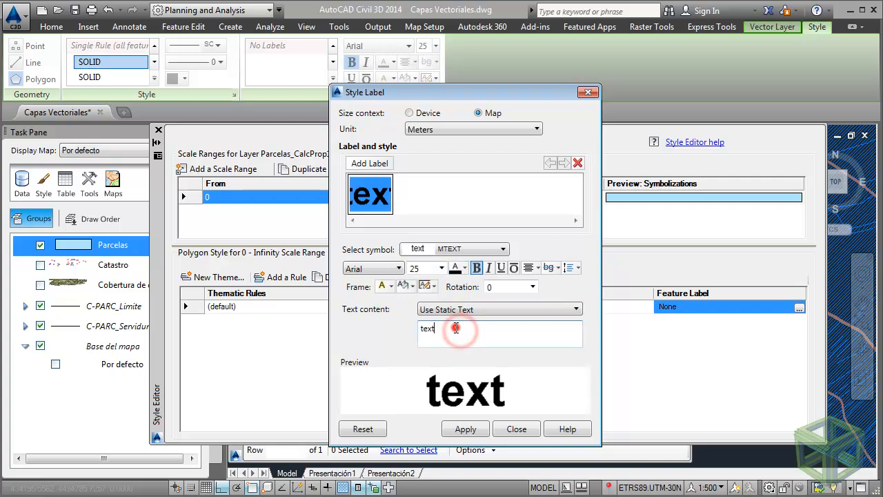
Step: Use the Parcela property as the label's text content, apply the label and close the Style Editor
left_click(474, 311)
left_click(442, 345)
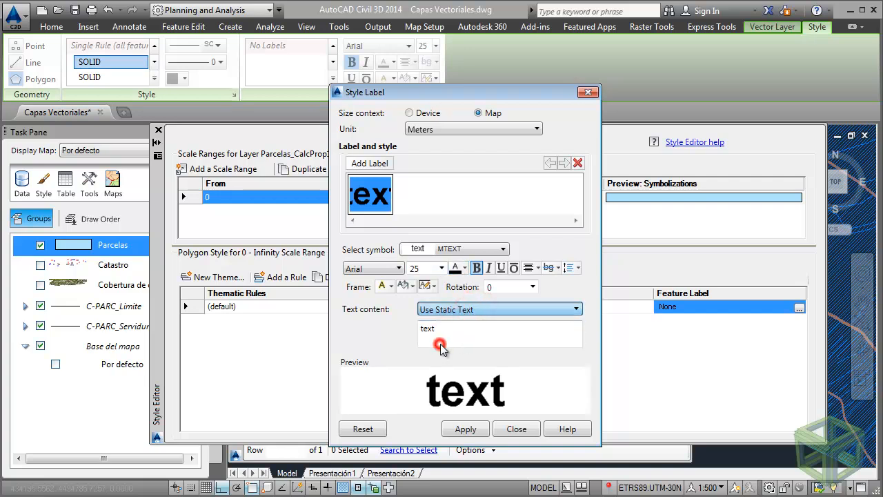
left_click(466, 429)
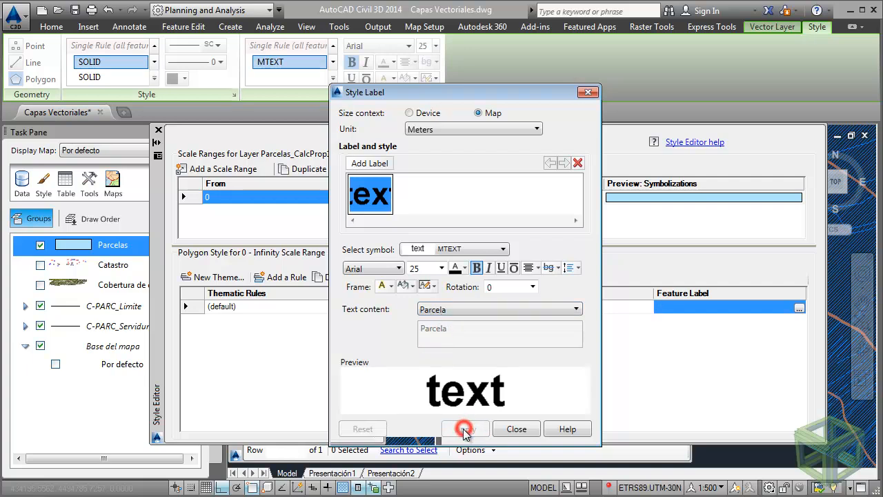
left_click(517, 429)
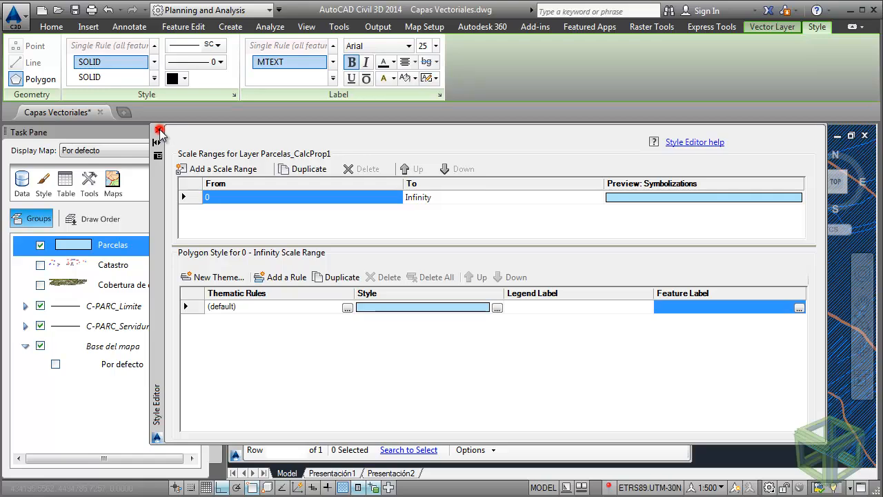
left_click(159, 130)
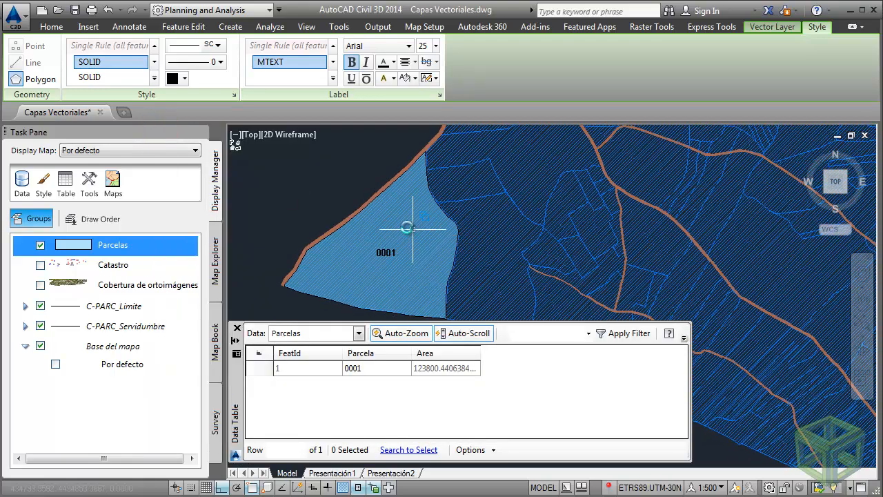
Step: Create a second Parcelas feature from the closed polyline bordering parcel 0001 on the east, answering Yes to the closing prompt
middle_click_drag(471, 247, 415, 220)
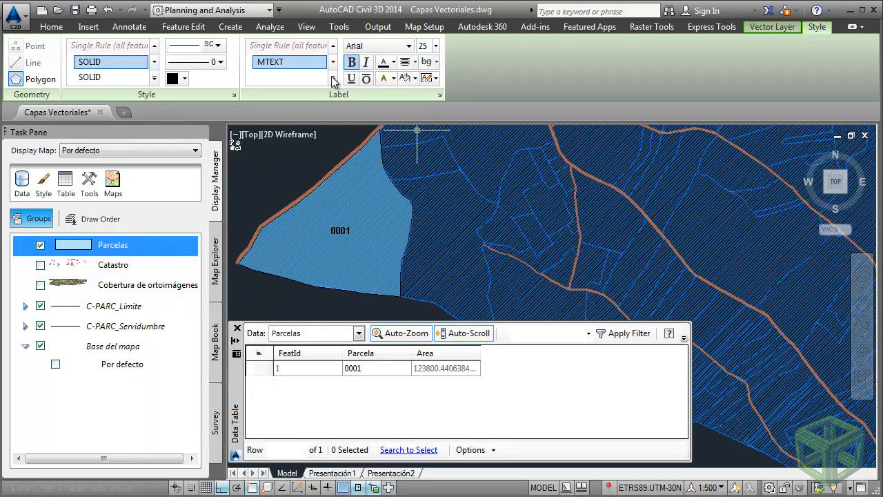
left_click(232, 26)
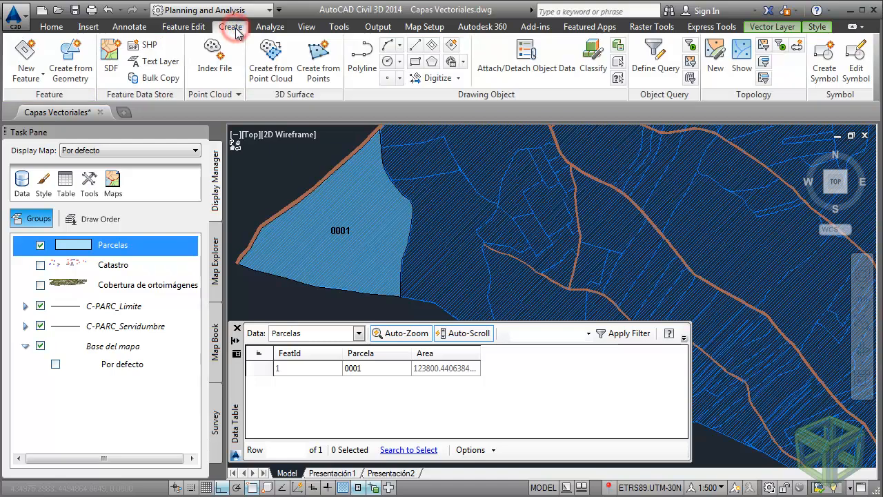
left_click(79, 73)
middle_click_drag(412, 198, 389, 184)
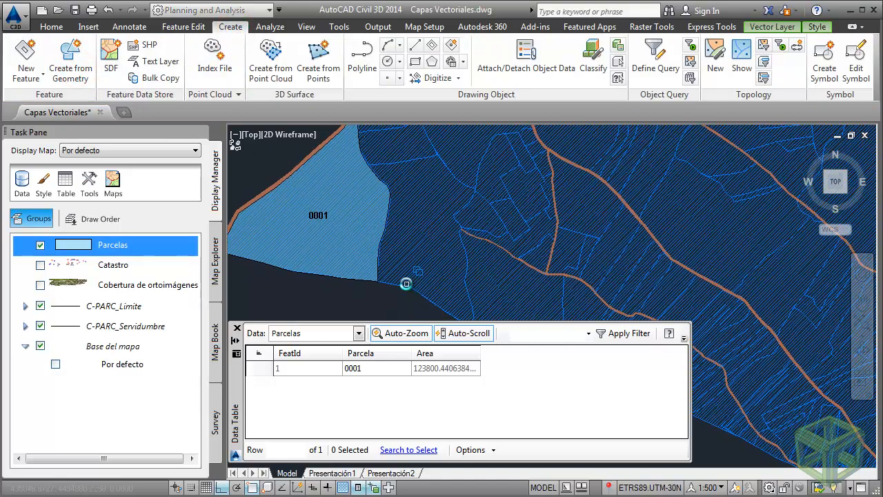
left_click(405, 285)
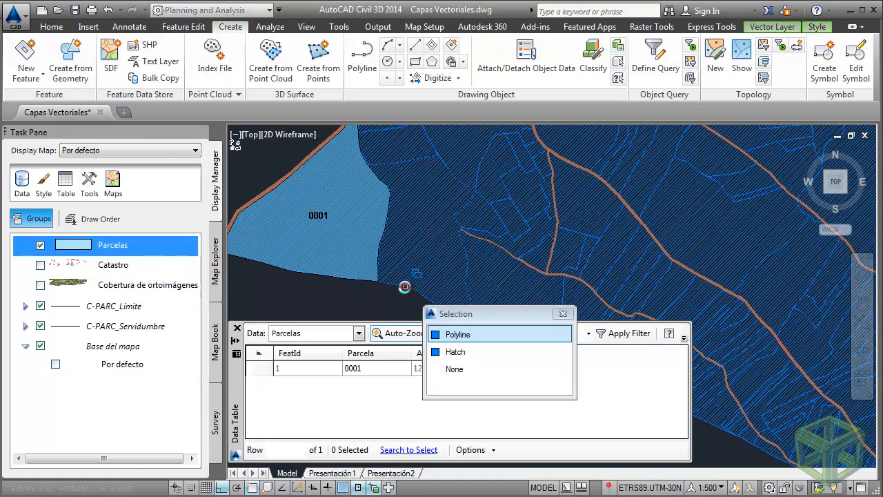
left_click(453, 335)
right_click(427, 191)
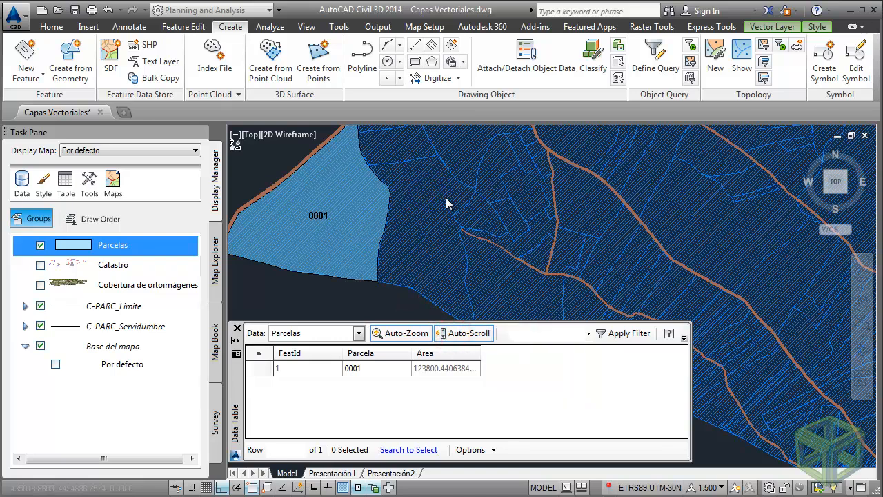
right_click(445, 204)
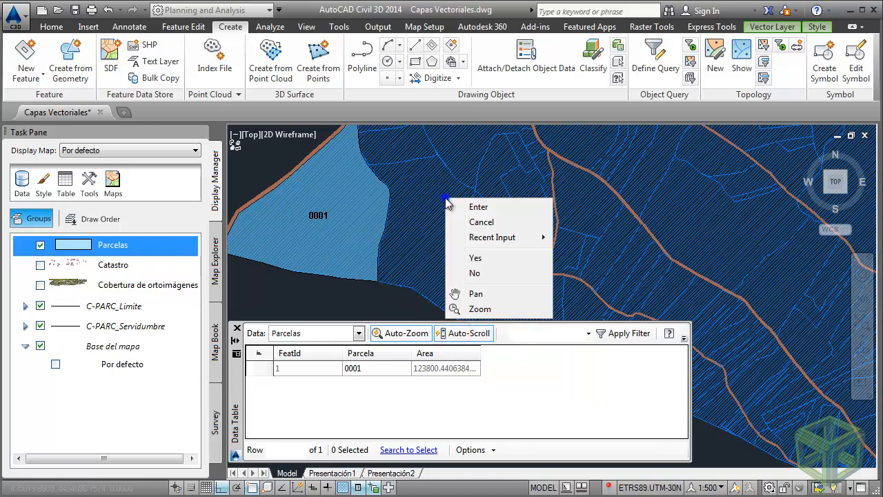
left_click(473, 261)
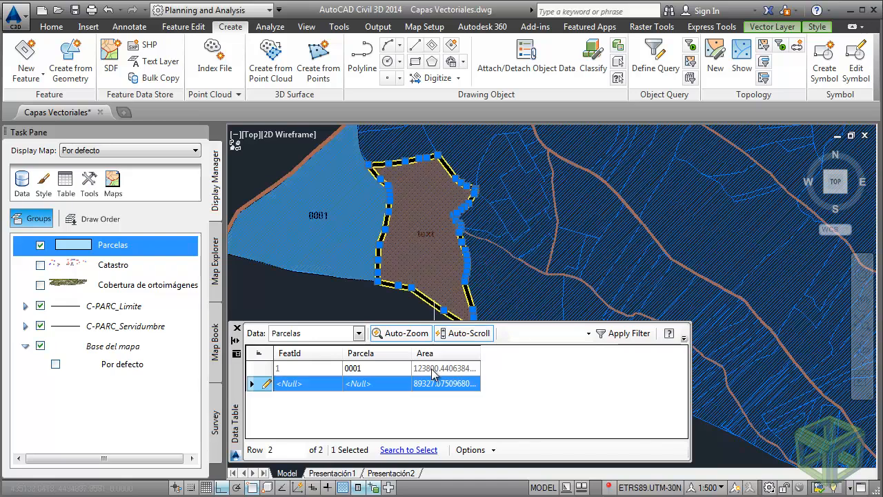
Step: Set the new feature's Parcela value to 0002 in the data table
double_click(373, 384)
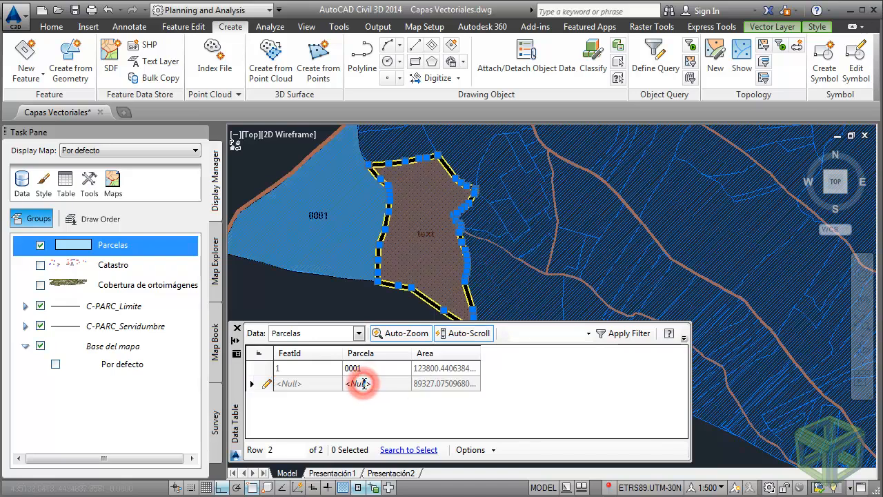
type("0002")
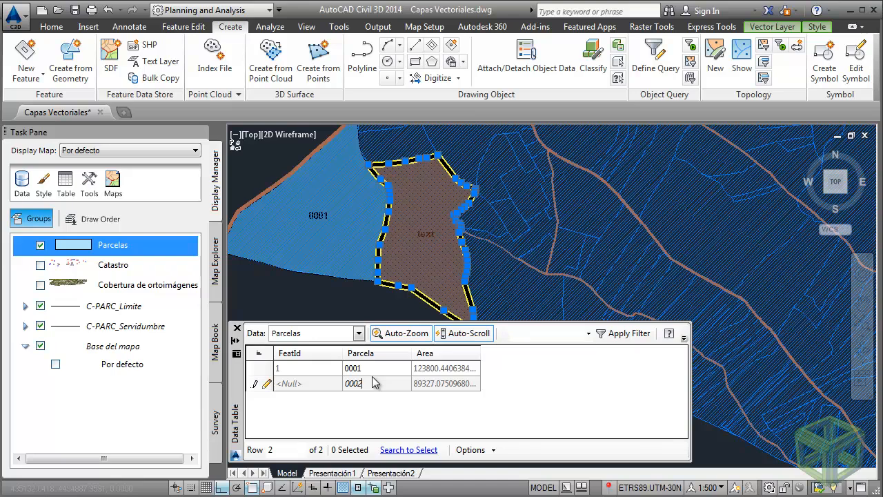
key("Return")
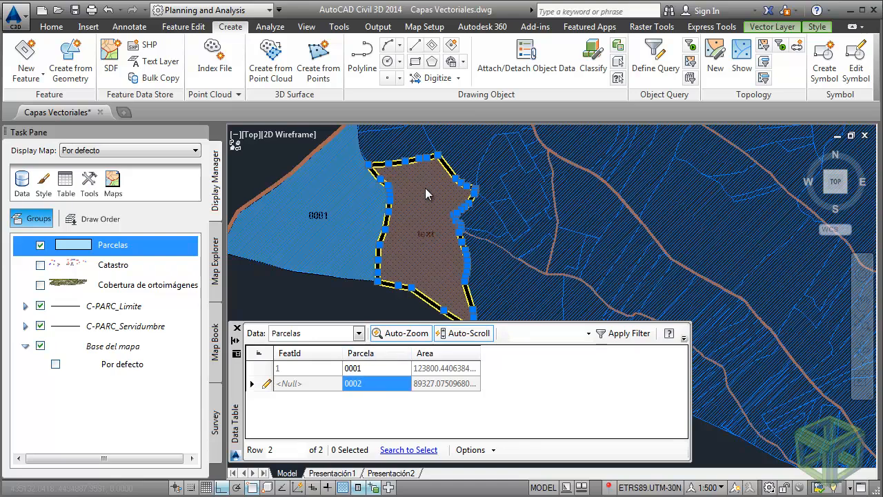
Step: Check in the new parcel feature and close the data table
left_click(763, 31)
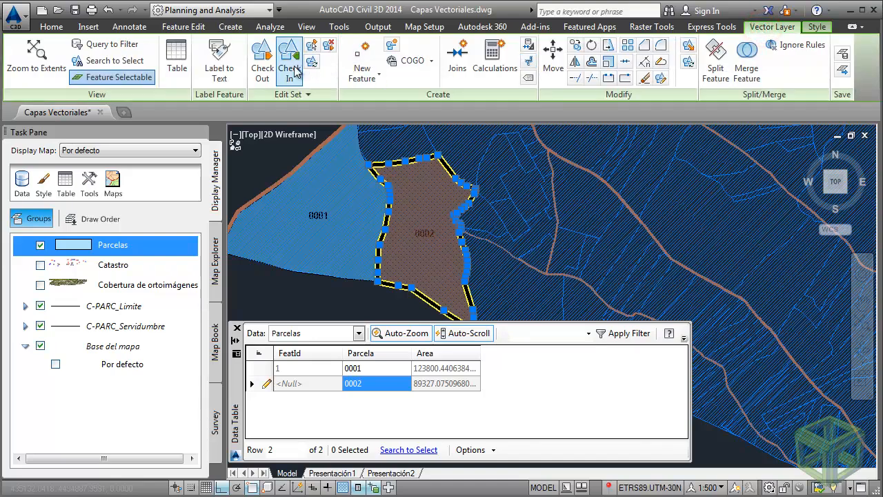
left_click(293, 69)
middle_click_drag(437, 195, 445, 217)
left_click(236, 327)
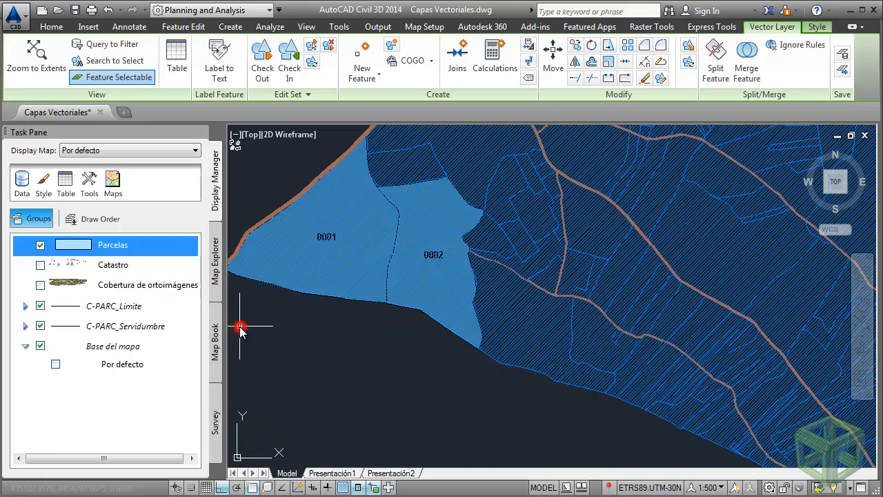
Step: Examine the two labelled parcels and toggle the Parcelas layer's visibility to compare them with the underlying drawing
middle_click_drag(411, 249, 546, 259)
scroll(449, 268, "up", 2)
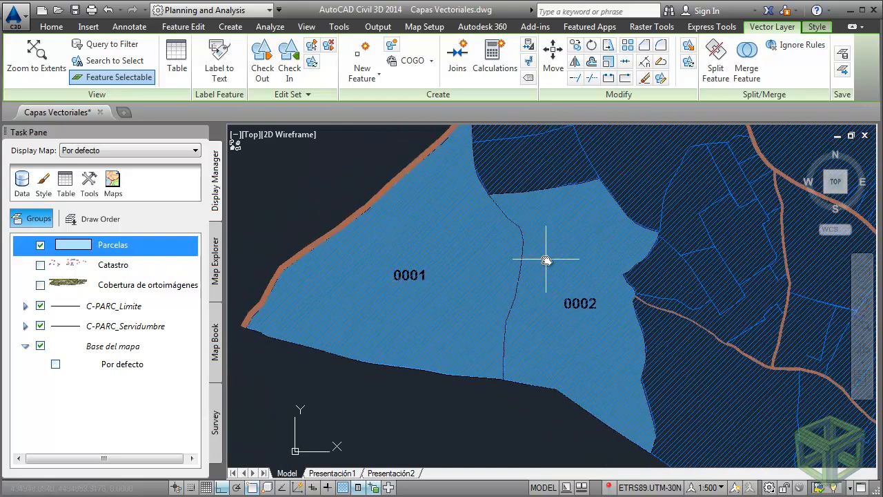
left_click(40, 244)
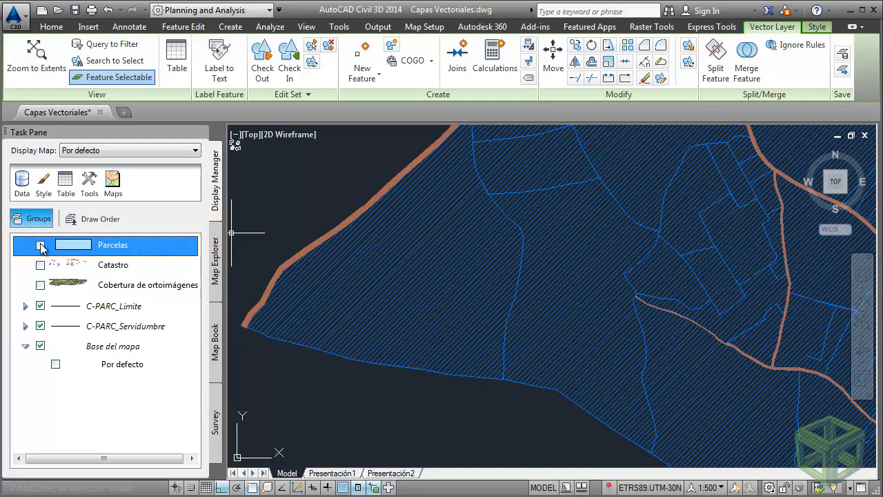
left_click(40, 245)
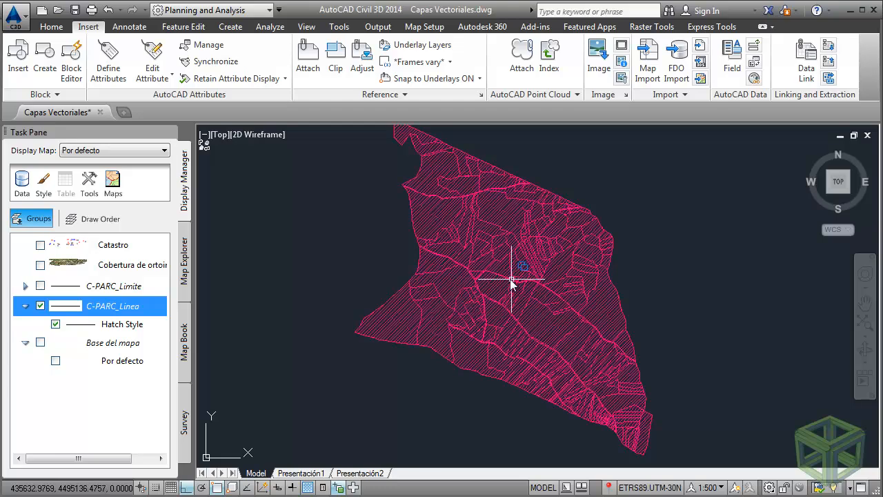
middle_click_drag(509, 278, 509, 275)
left_click(683, 442)
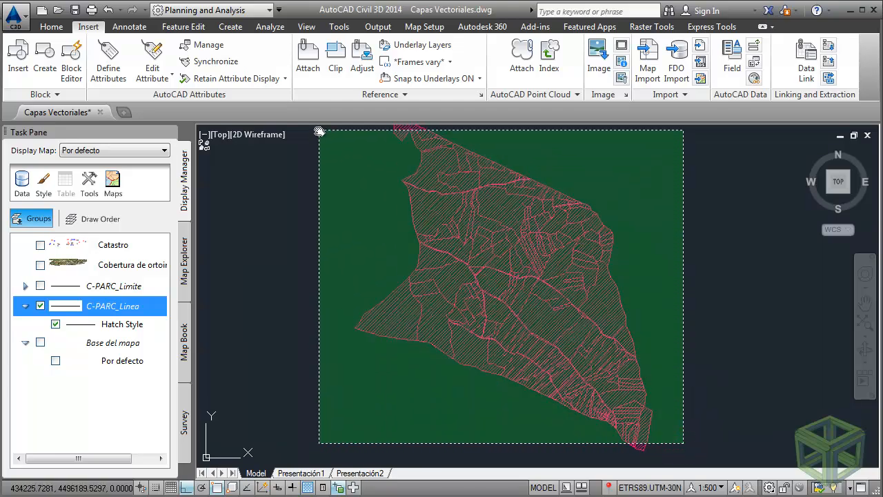
left_click(319, 131)
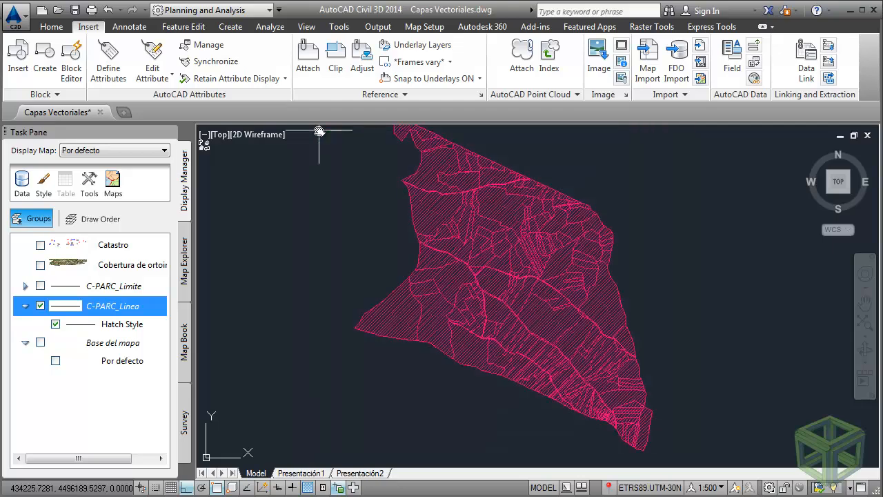
Step: Inspect the properties of the triangular western parcel's polyline, including its Parcelas object data fields FeatId and Parcela
left_click(394, 338)
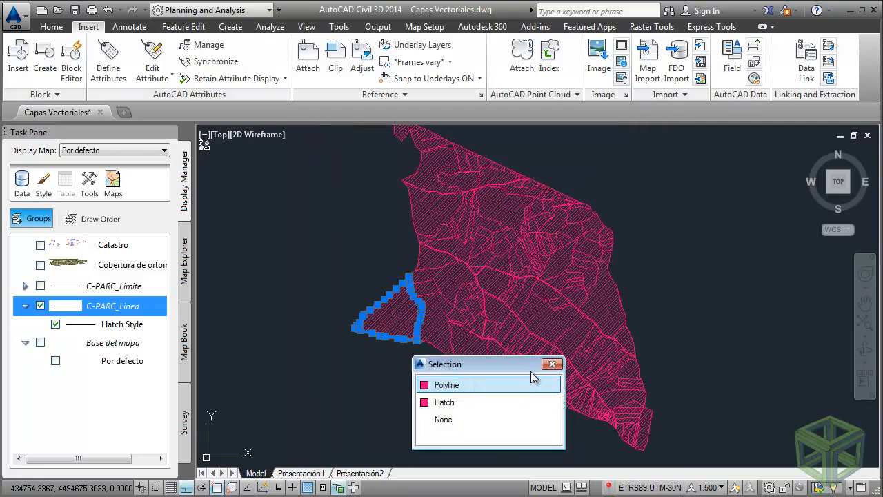
left_click(508, 388)
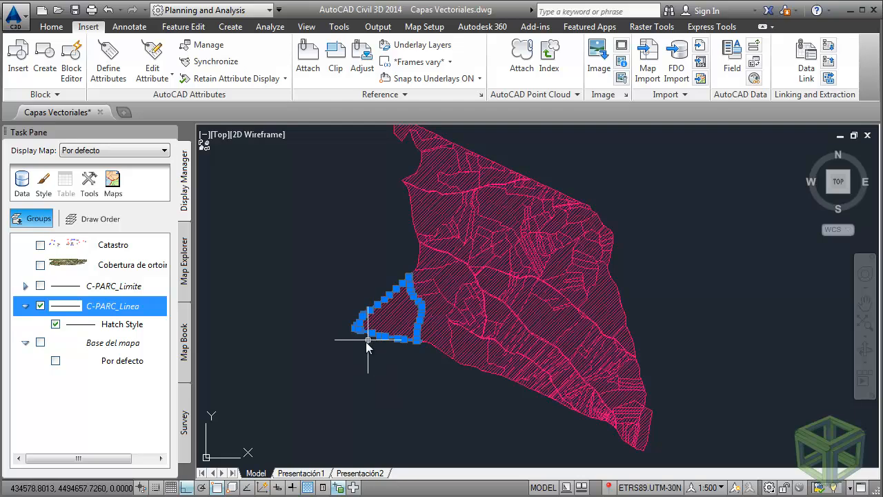
right_click(333, 208)
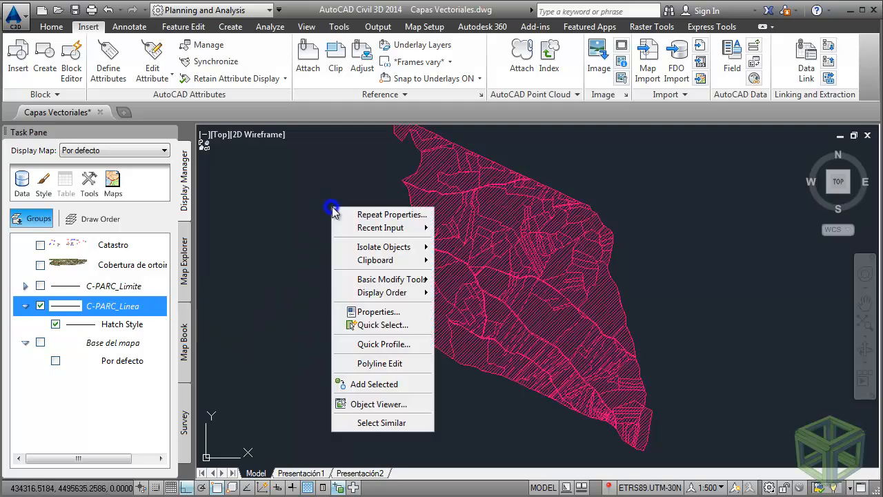
left_click(378, 312)
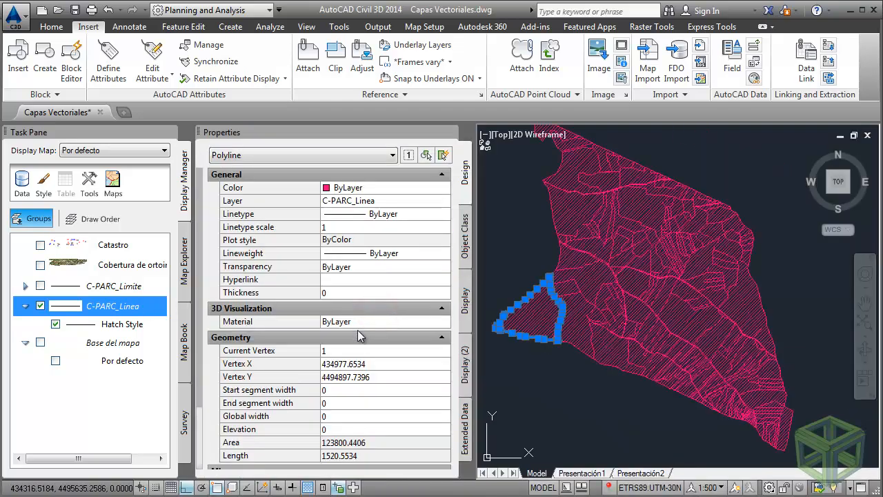
scroll(362, 253, "down", 3)
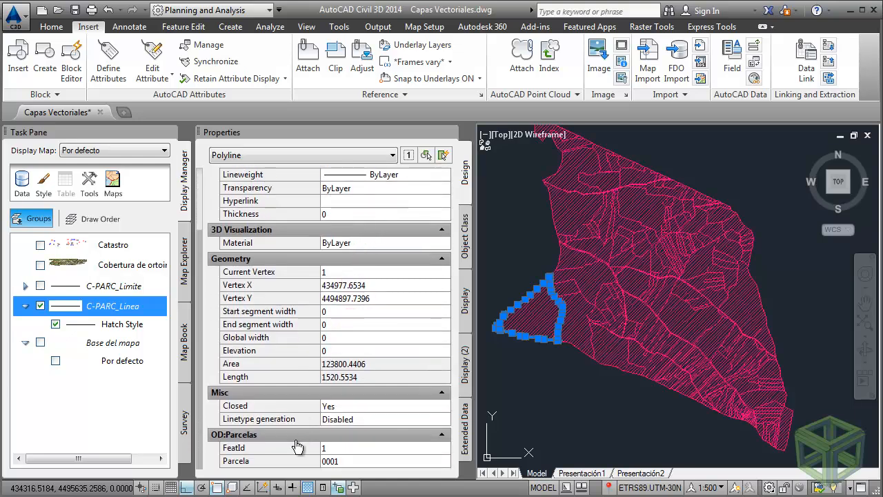
left_click(296, 447)
left_click(288, 461)
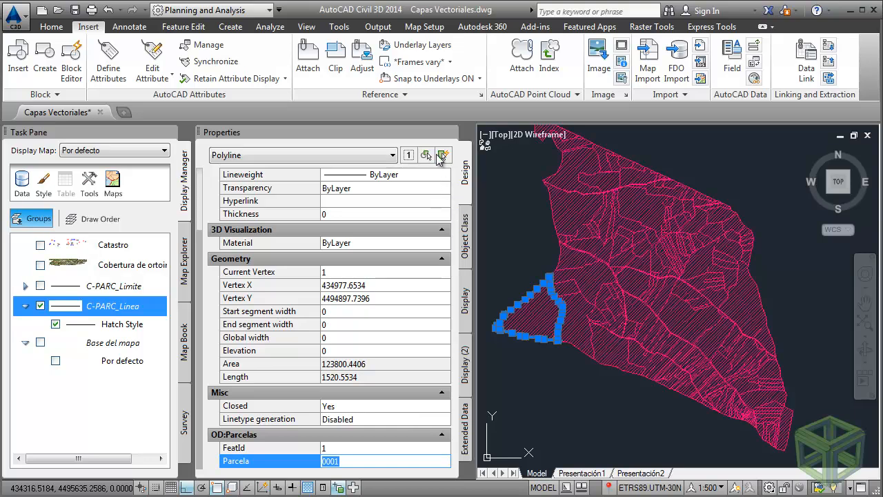
left_click(449, 132)
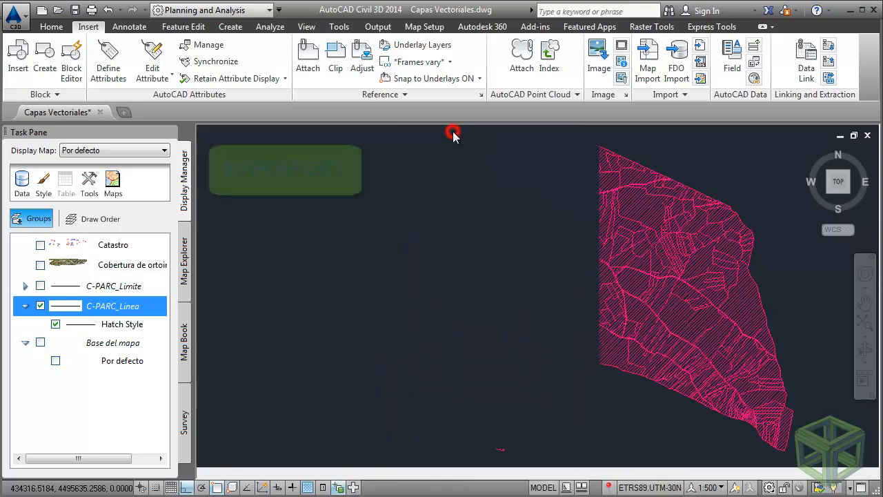
key("Escape")
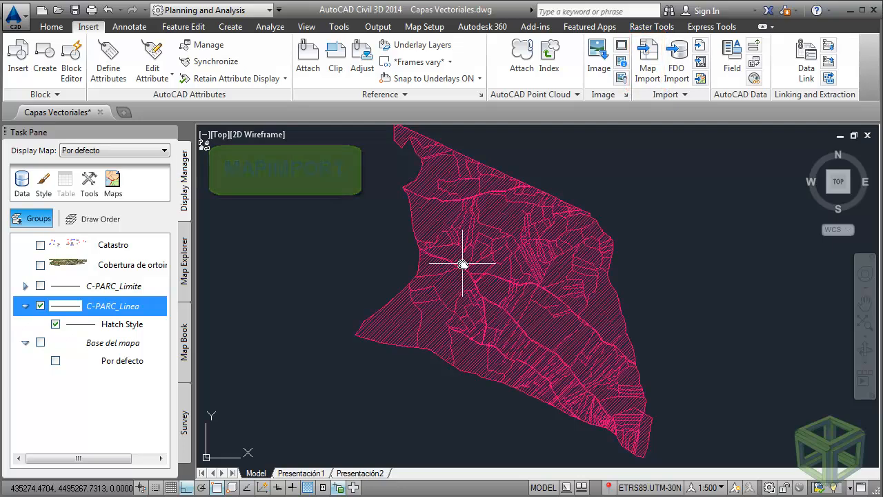
Step: Run MAPEXPORT and set the output to an ESRI Shapefile named Parcelas in the shp folder
key("Return")
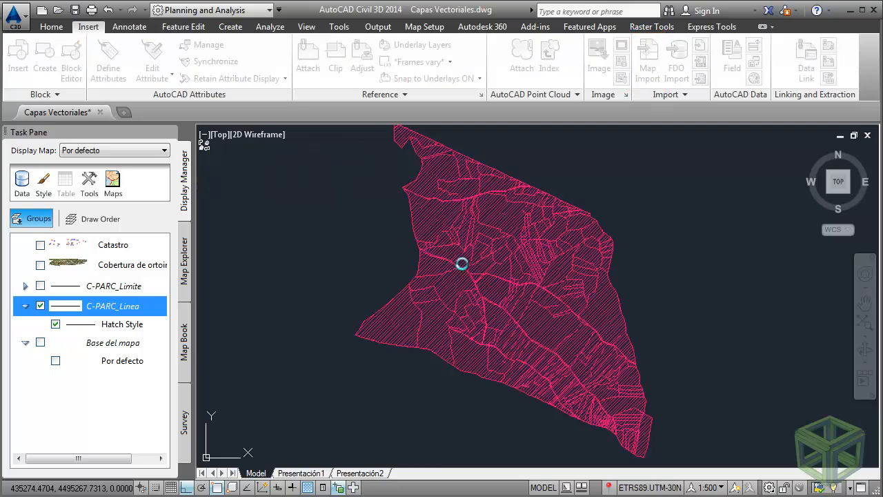
type("P")
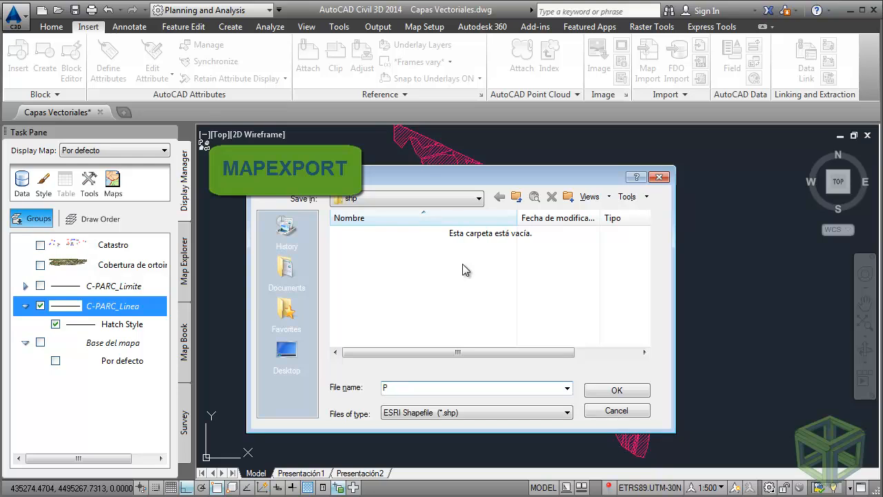
type("arcelas")
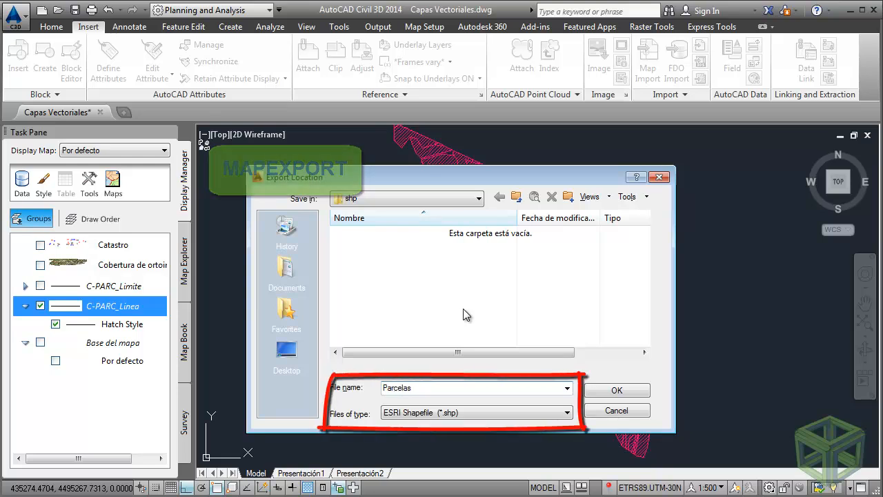
left_click(481, 411)
left_click(481, 410)
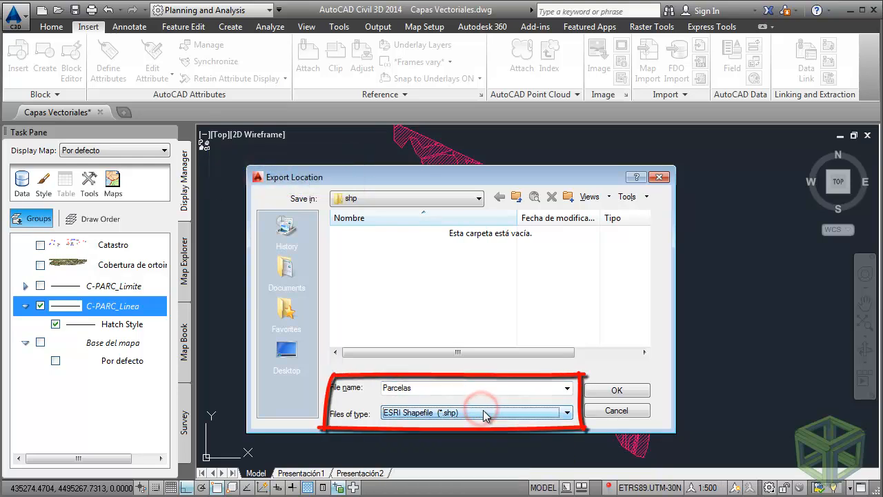
left_click(615, 390)
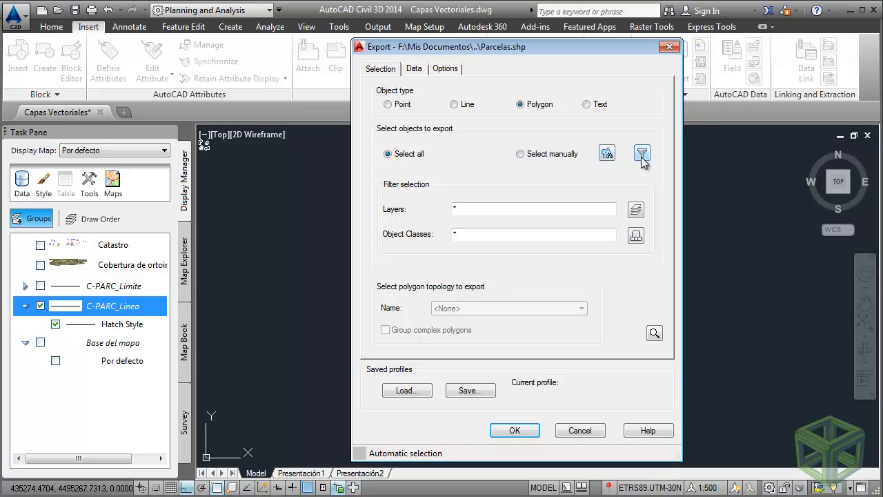
Step: Filter the objects to export to the C-PARC_Linea layer only
left_click(636, 211)
left_click_drag(649, 363, 651, 253)
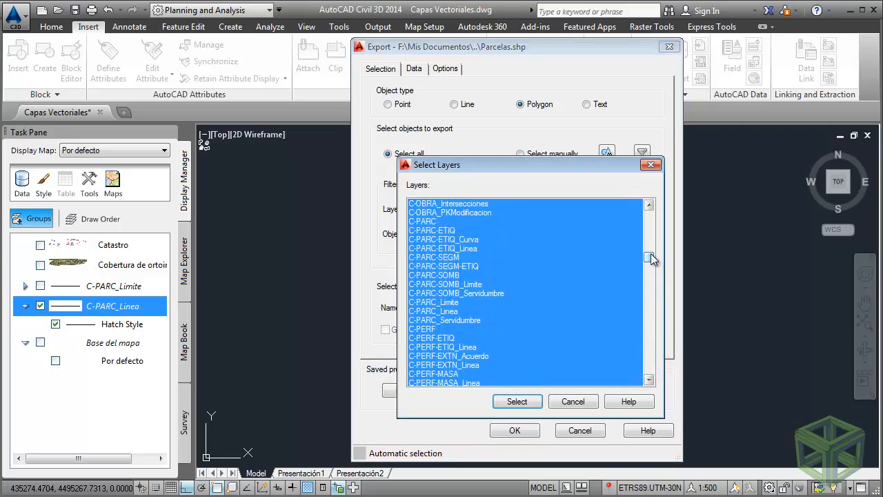
left_click(449, 311)
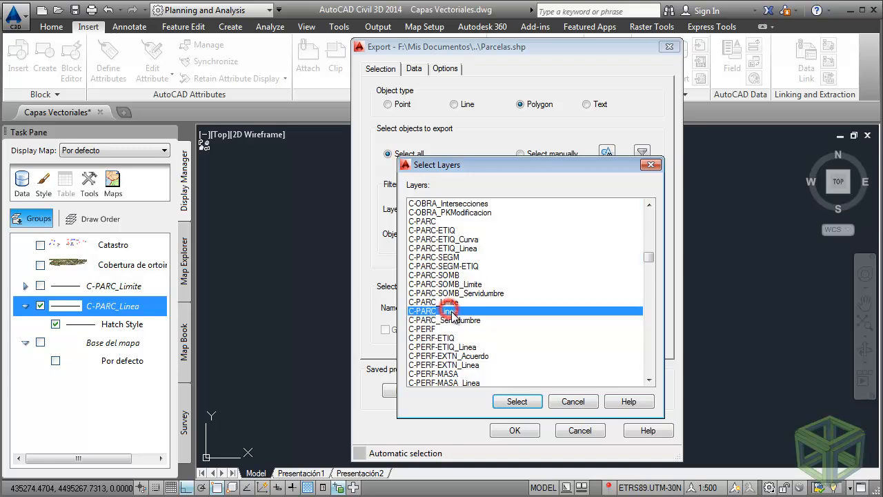
left_click(516, 401)
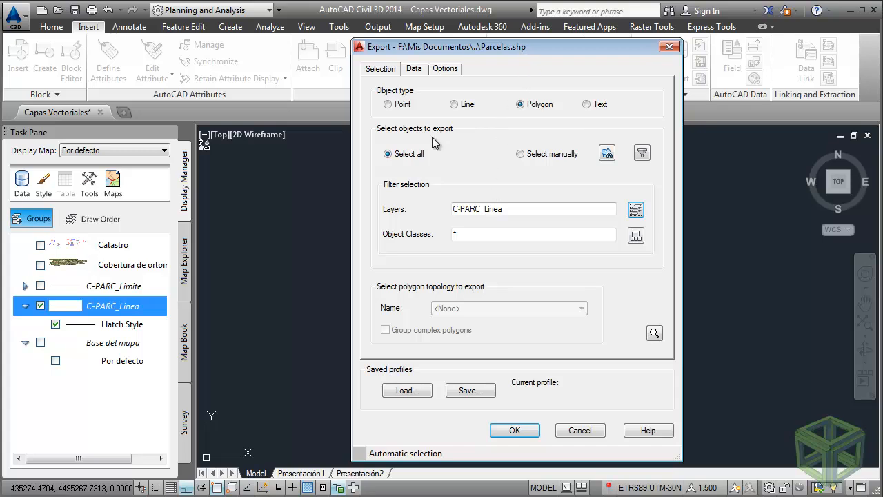
Step: Select only the Parcela field of the Parcelas object data table as the attribute to export
left_click(414, 69)
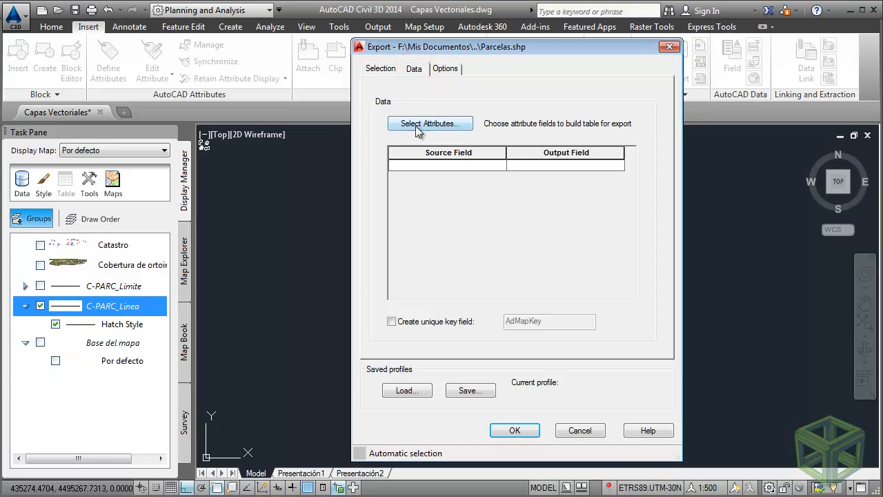
left_click(465, 126)
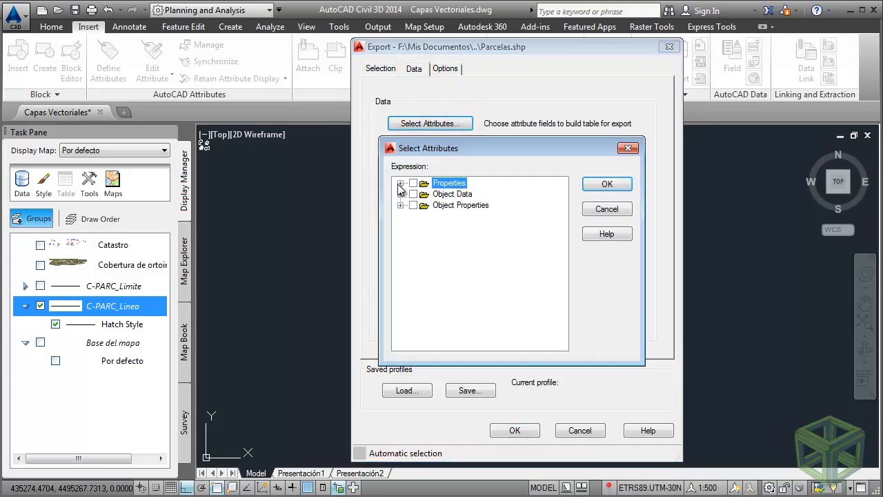
left_click(400, 182)
left_click(400, 183)
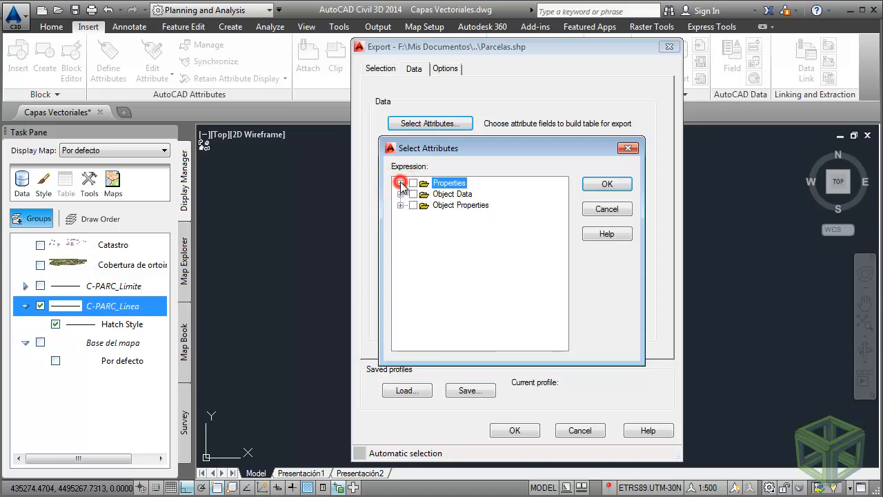
left_click(400, 205)
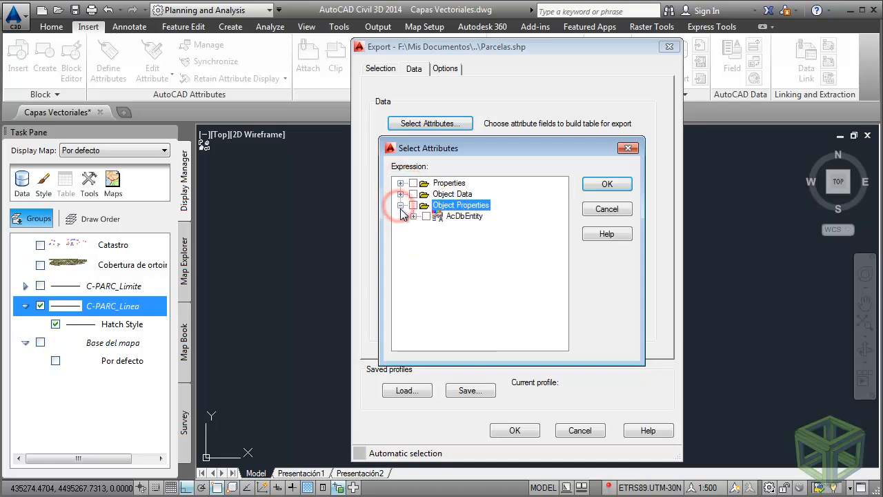
left_click(412, 216)
left_click(412, 184)
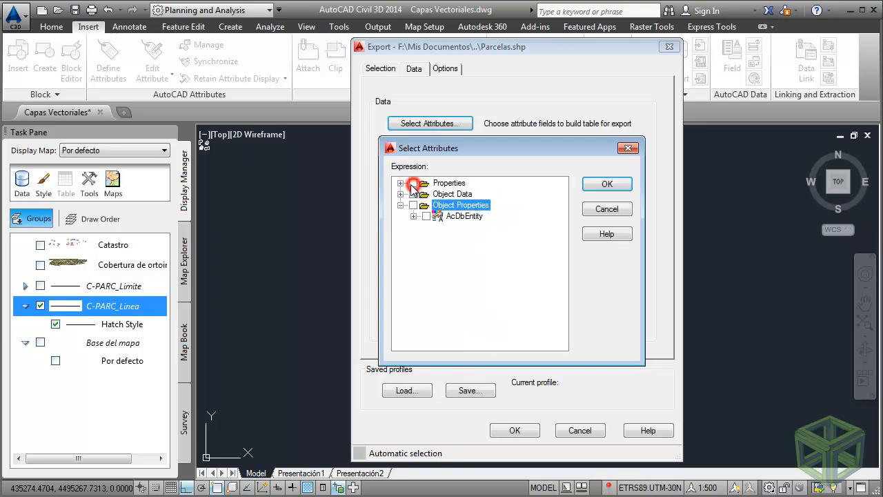
left_click(400, 205)
left_click(400, 194)
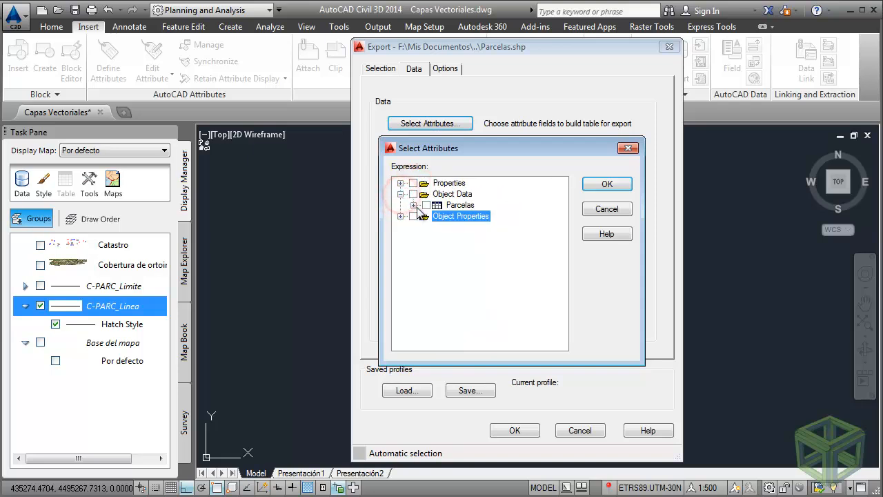
left_click(413, 205)
left_click(473, 227)
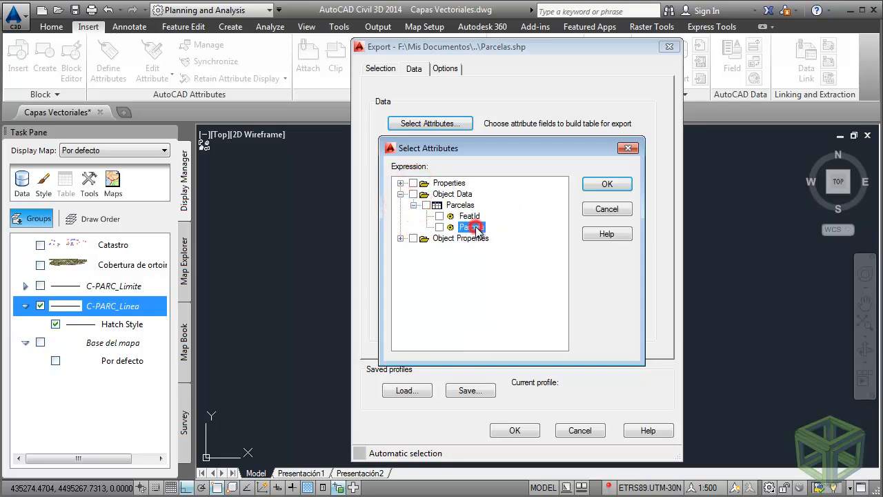
left_click(440, 227)
left_click(603, 185)
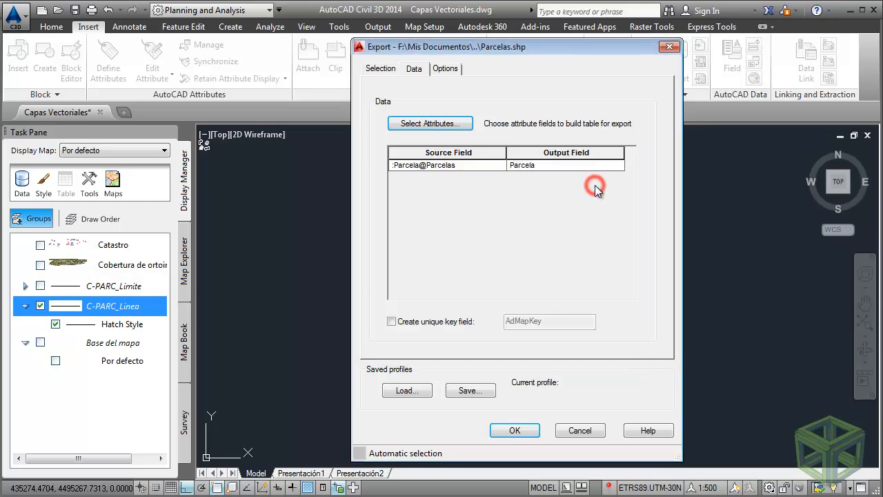
Step: Check the export options and run the export to Parcelas.shp without converting coordinates
left_click(445, 68)
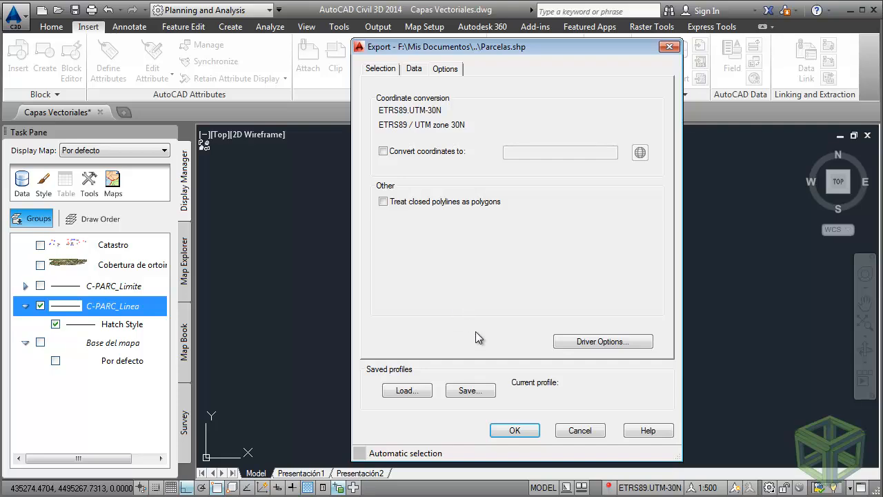
left_click(512, 430)
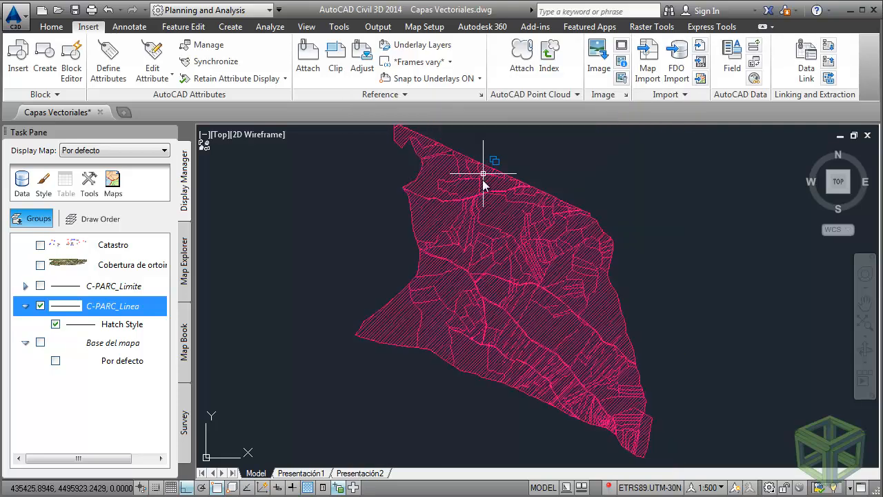
middle_click(339, 306)
middle_click(339, 306)
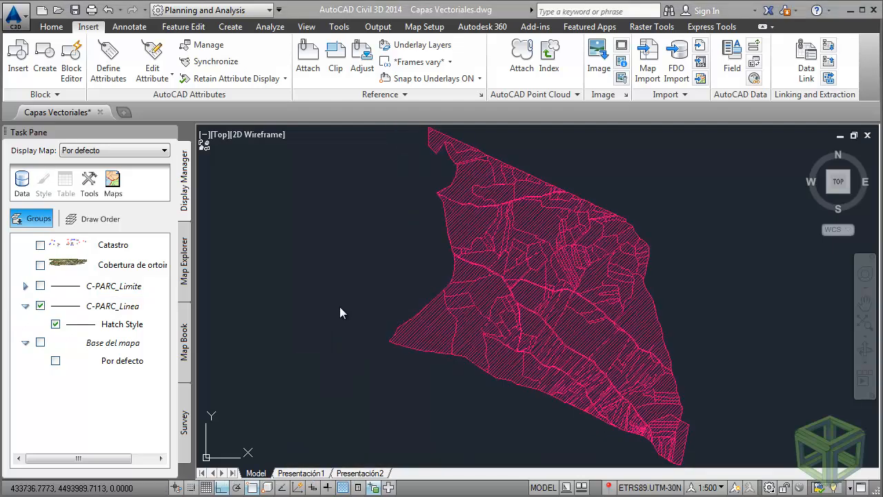
Step: Create an SHP data connection named Parcelas to the exported Parcelas.shp file and connect to it
left_click(31, 183)
left_click(69, 195)
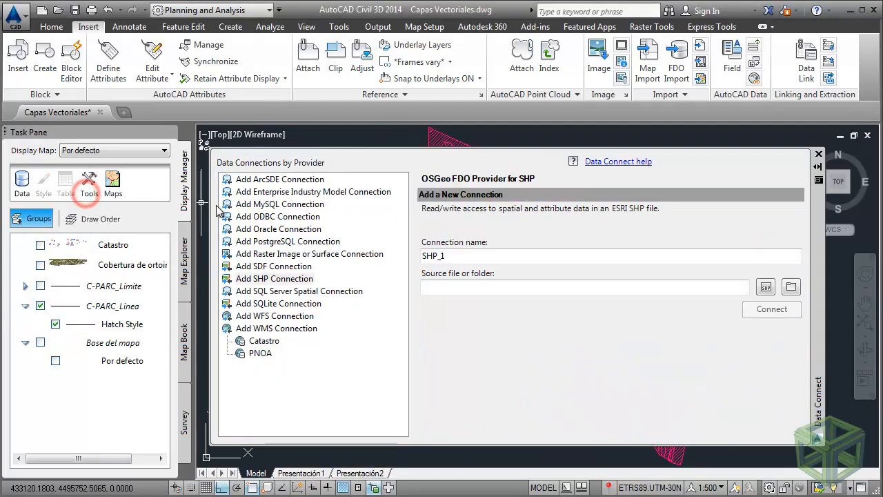
left_click(267, 278)
left_click_drag(458, 255, 417, 248)
type("p")
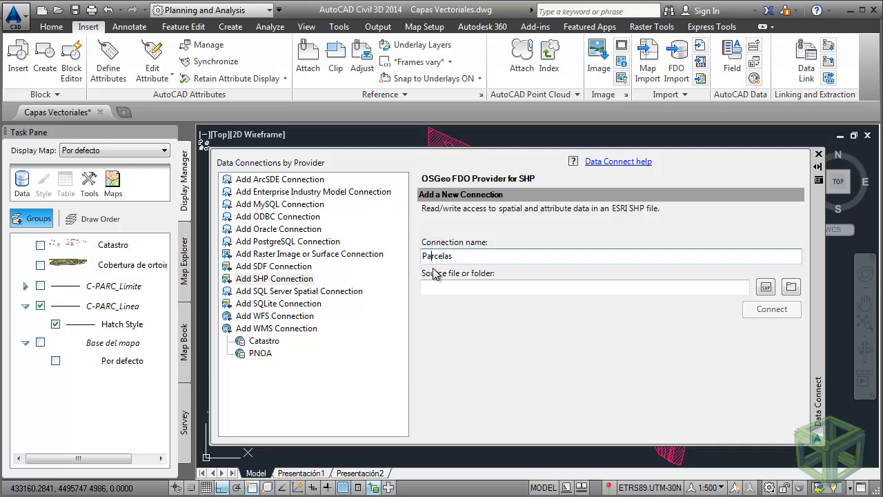
left_click(433, 284)
key("ctrl+v")
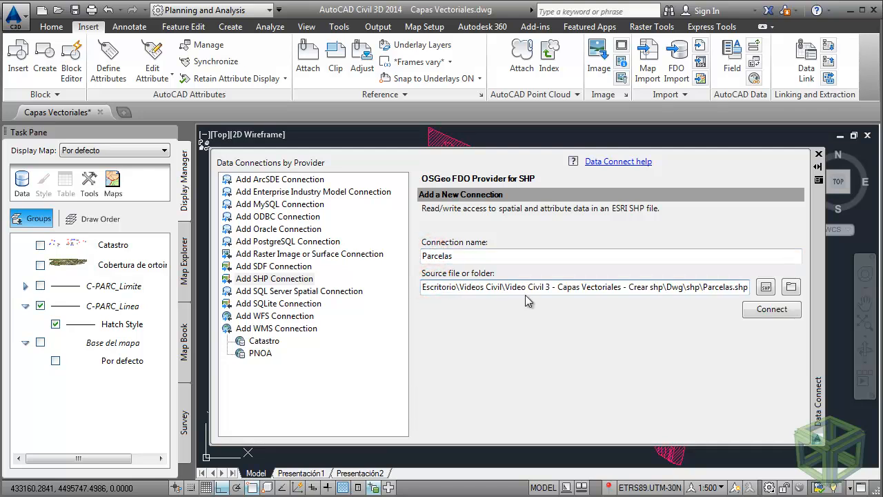
left_click(768, 308)
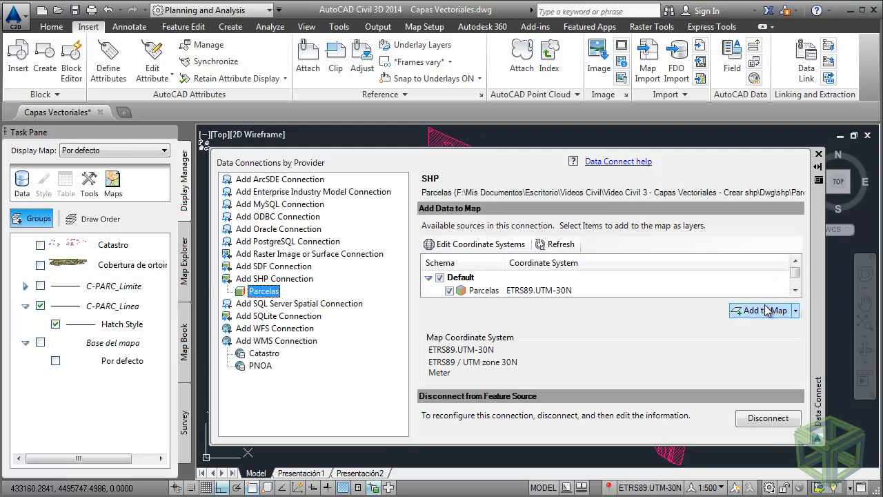
Step: Add the Parcelas feature class to the map as a layer and close Data Connect
left_click(793, 311)
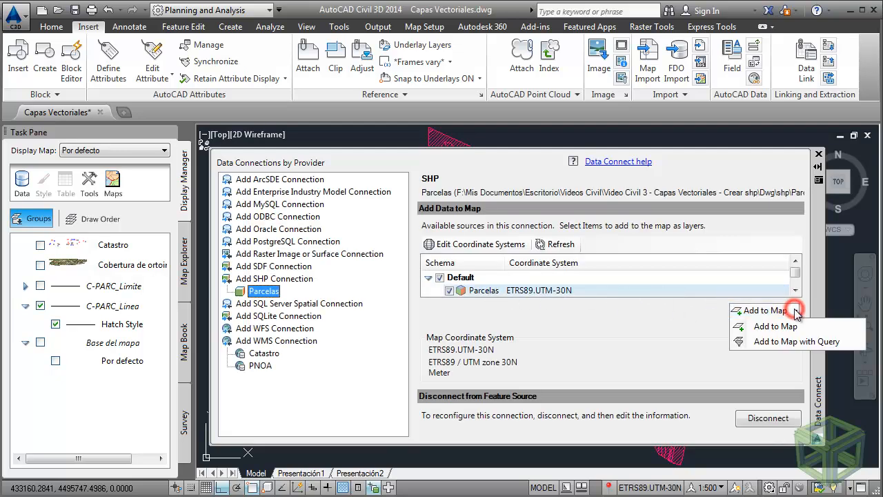
left_click(774, 324)
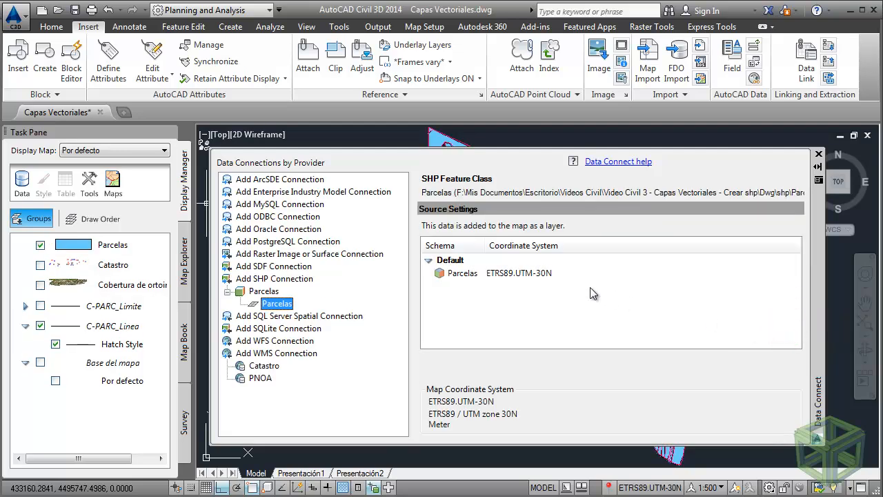
left_click(818, 154)
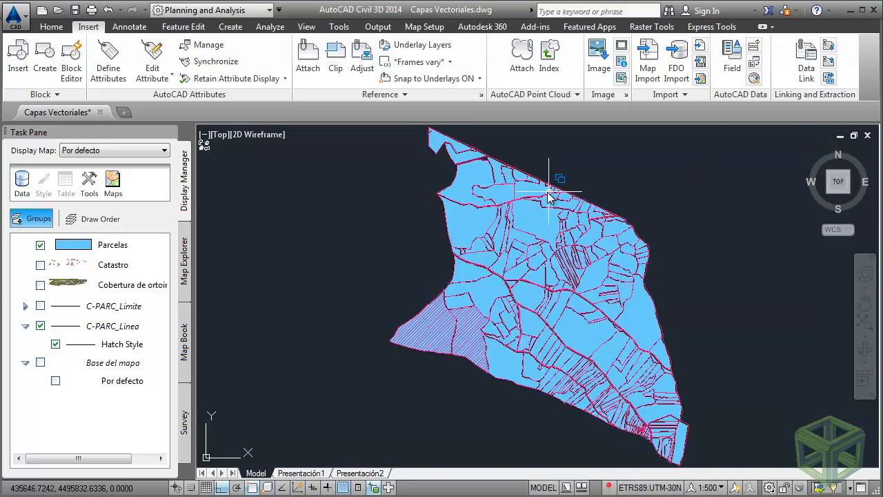
Step: Open the data table of the new Parcelas layer
scroll(452, 273, "up", 6)
middle_click_drag(452, 272, 462, 236)
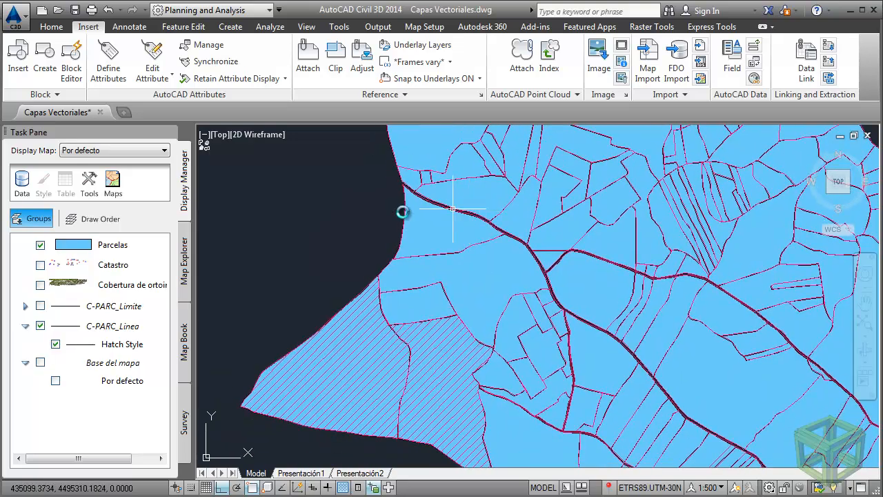
left_click(97, 246)
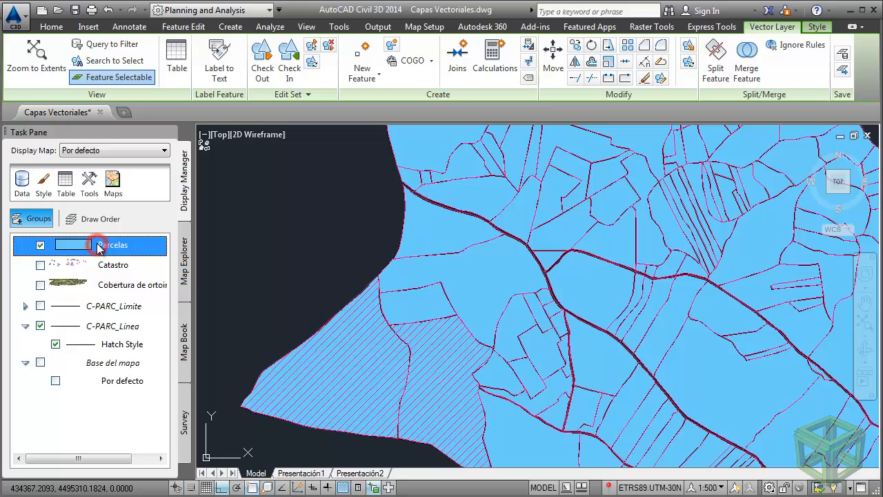
left_click(66, 181)
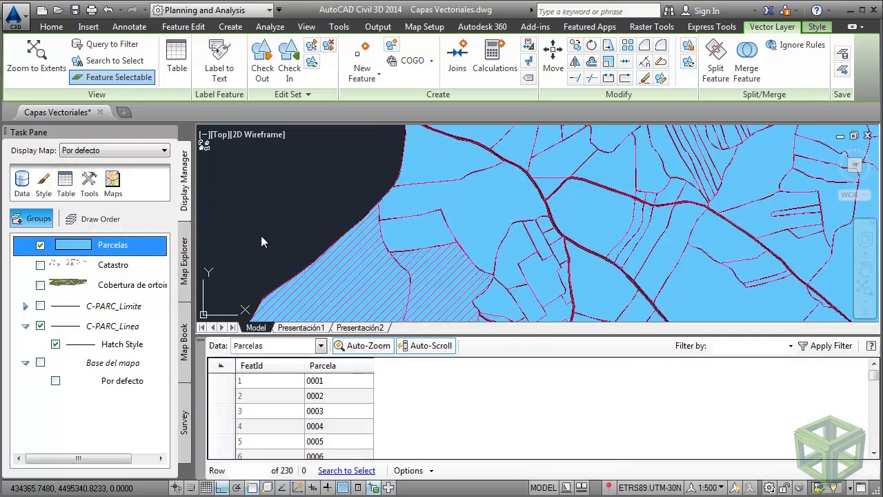
middle_click_drag(261, 236, 300, 205)
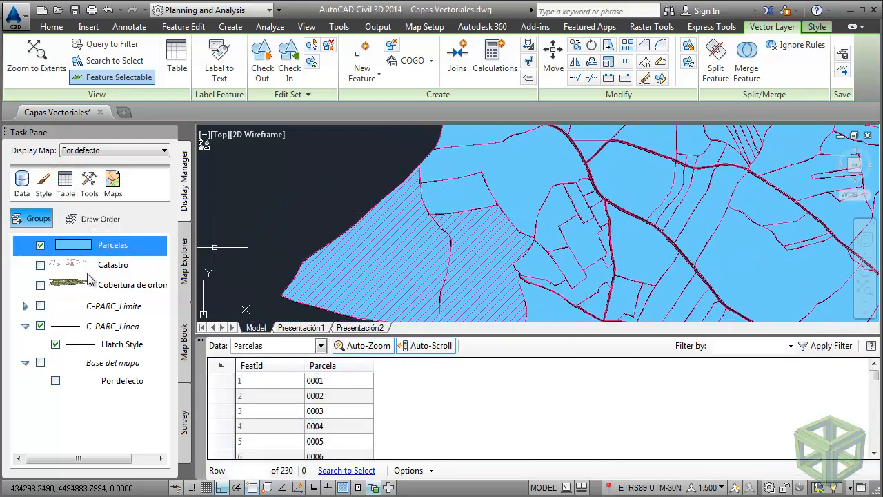
Step: Hide the C-PARC_Linea layer and select several western parcels in the map to check their records in the data table, then clear the selection
left_click(40, 325)
left_click(380, 257)
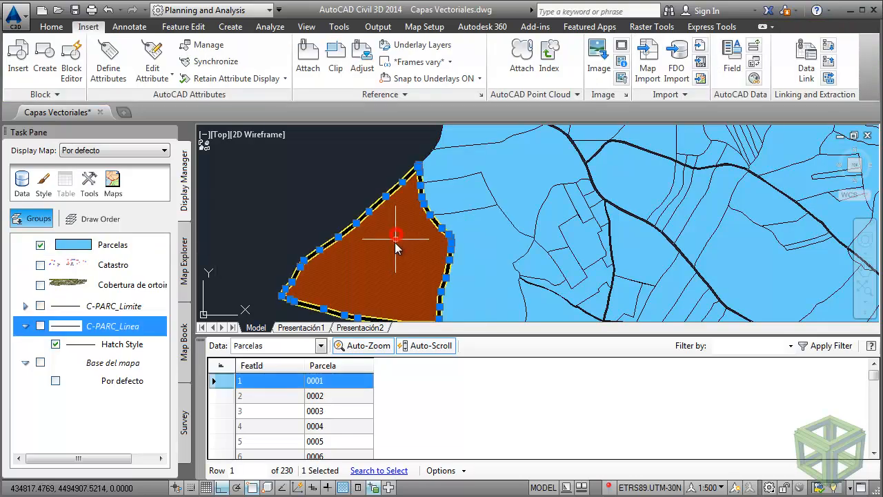
left_click(462, 196)
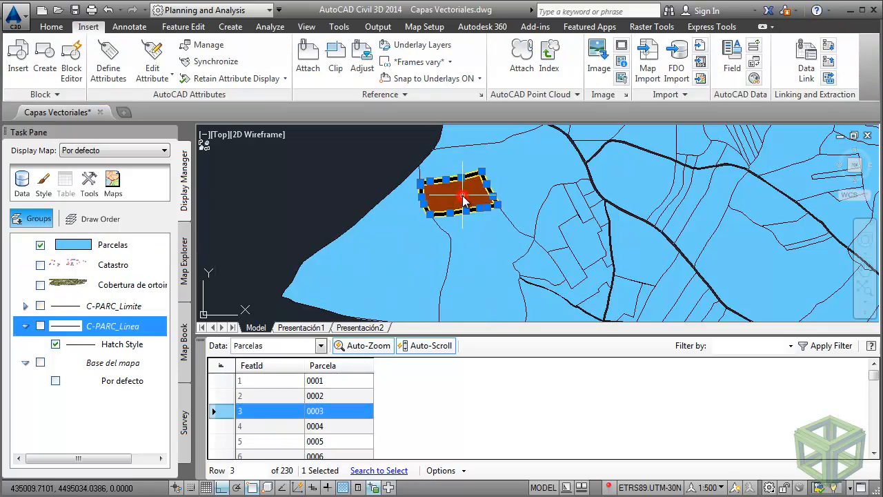
left_click(490, 247)
left_click(532, 180)
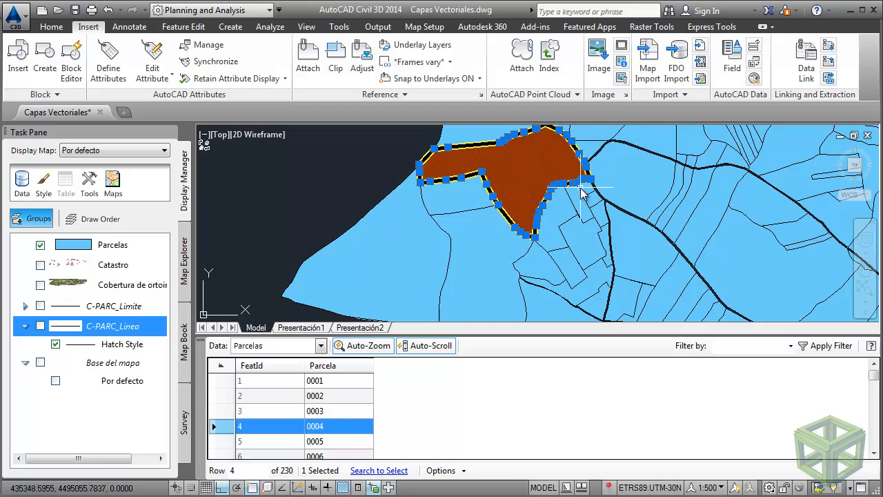
scroll(489, 222, "down", 5)
middle_click_drag(489, 222, 516, 230)
key("Escape")
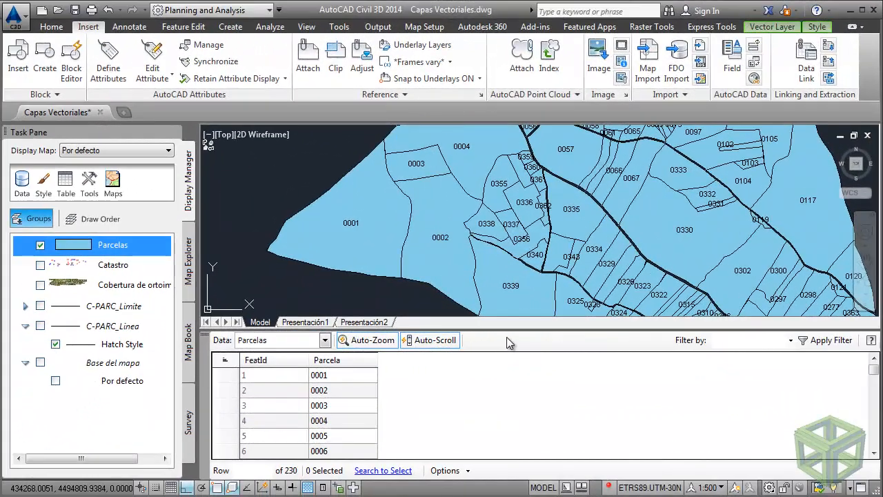
Step: Toggle the Parcelas layer's visibility off and back on to check what the drawing contains
left_click(231, 26)
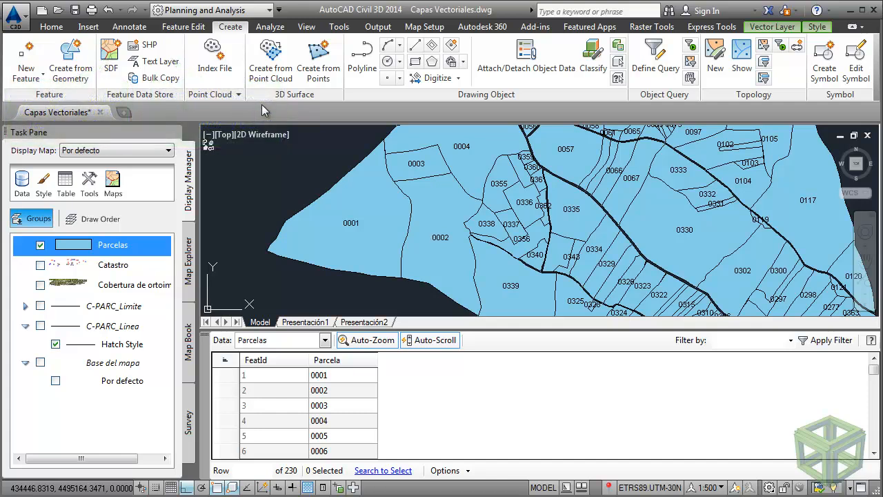
left_click(40, 245)
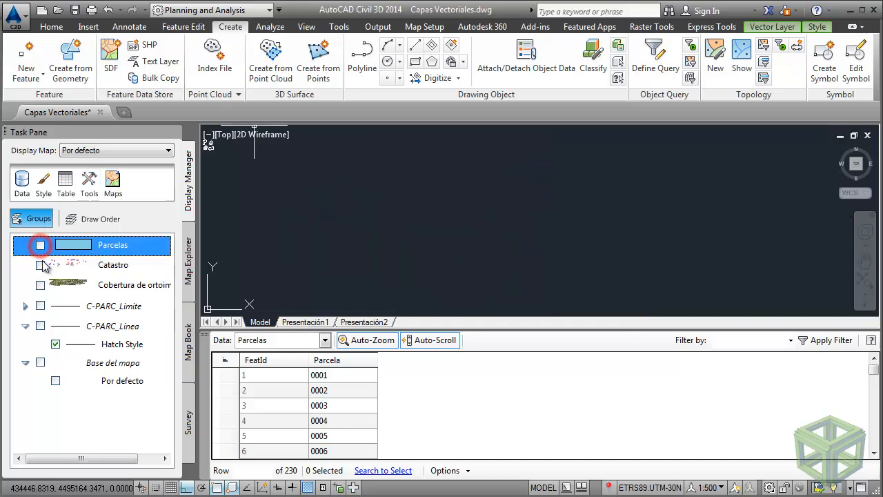
left_click(40, 244)
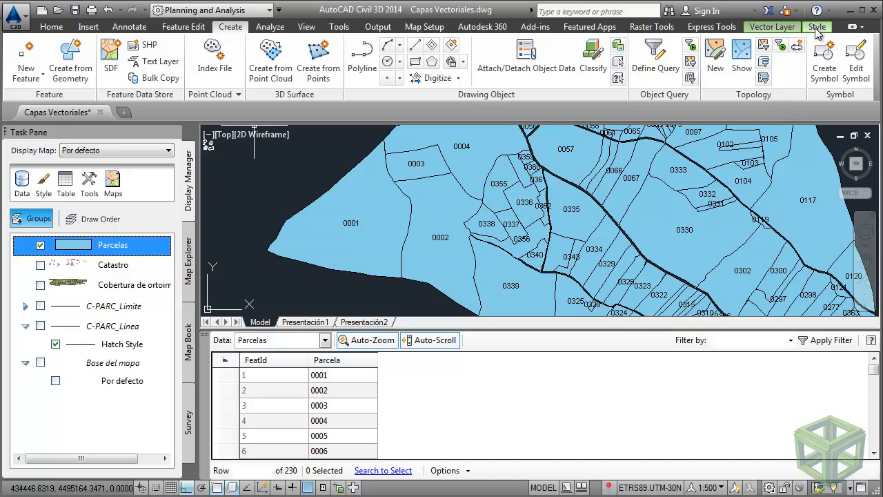
Step: Examine the Parcelas layer's vector editing tools and its polygon style and label settings for both SOLID symbols
left_click(773, 27)
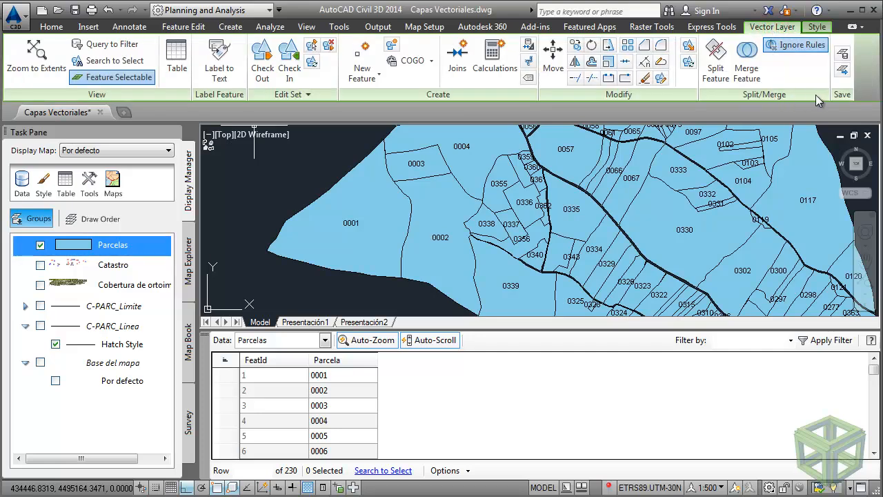
left_click(817, 28)
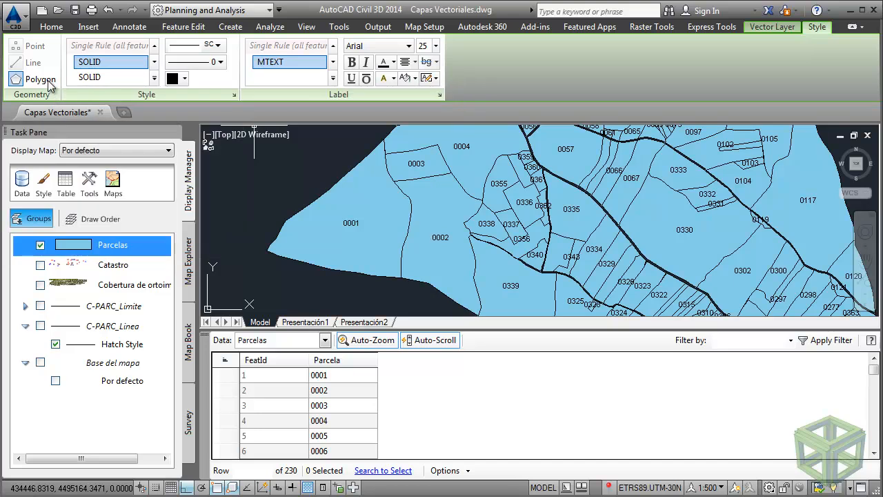
left_click(44, 48)
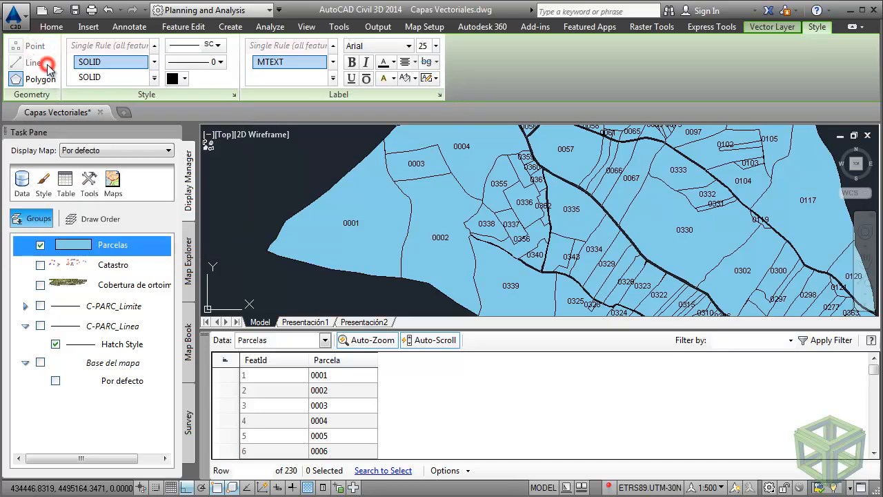
left_click(44, 80)
left_click(18, 77)
left_click(17, 65)
left_click(92, 79)
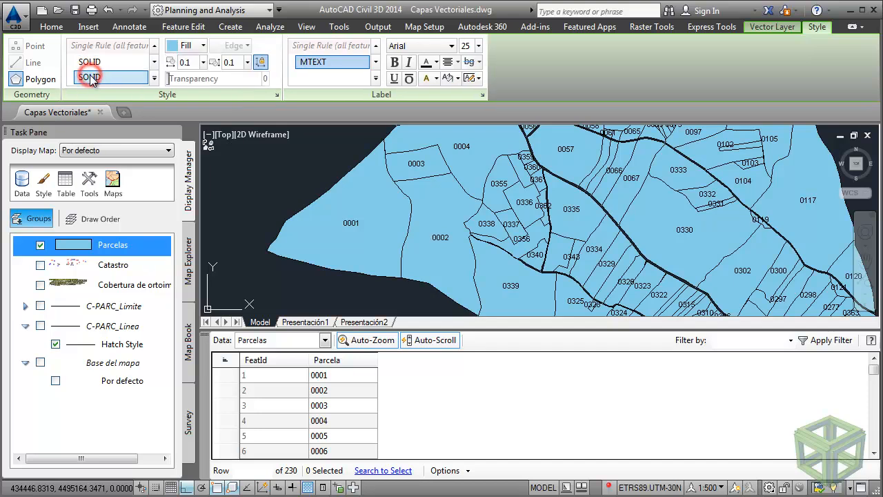
left_click(105, 63)
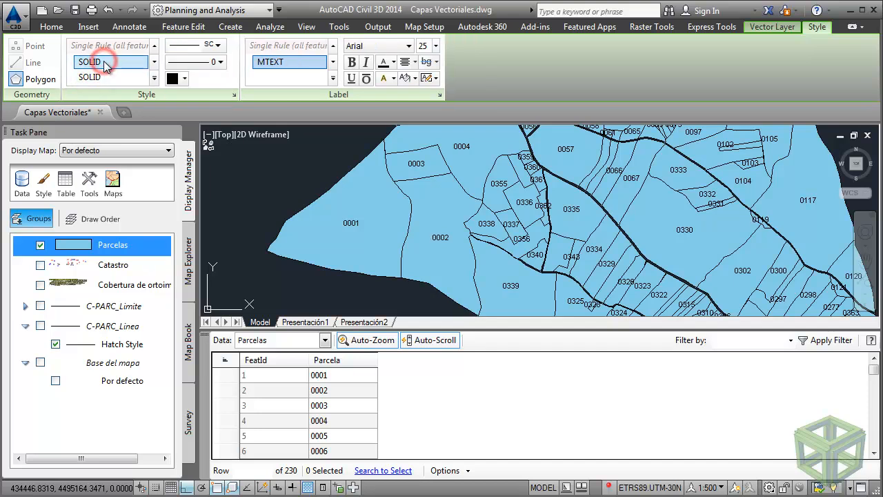
left_click(772, 25)
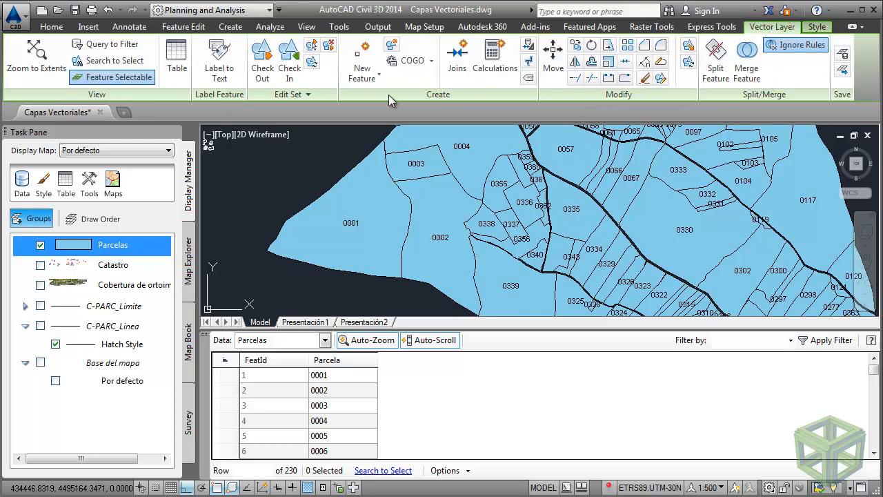
Step: Make the Parcelas features non-selectable, try to select parcel 0001 with a crossing window, and make them selectable again
left_click(143, 77)
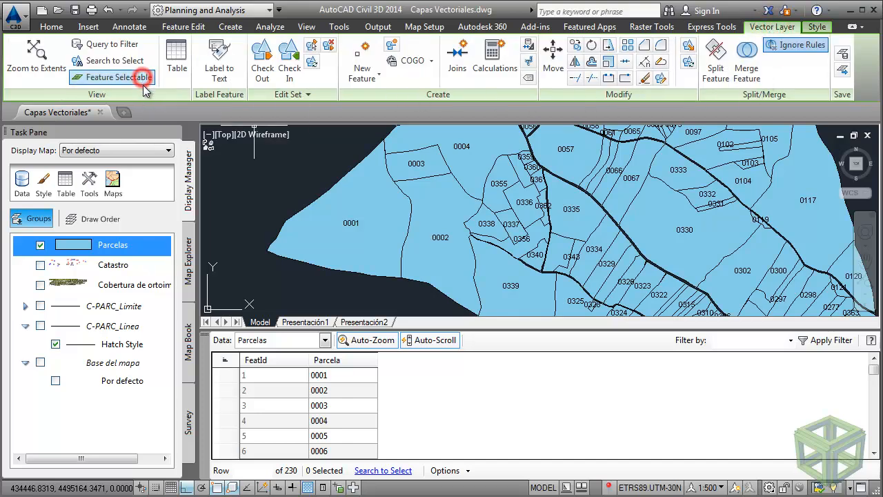
left_click(315, 166)
left_click(272, 286)
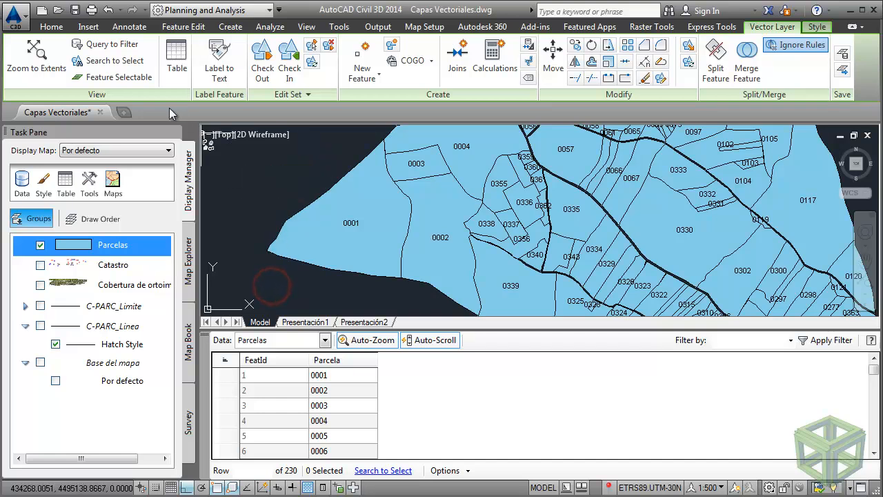
left_click(140, 79)
Step: Select parcel 0001 and review the feature editing options, switching the periodic check-in prompt on and off, and close them unchanged
left_click(336, 155)
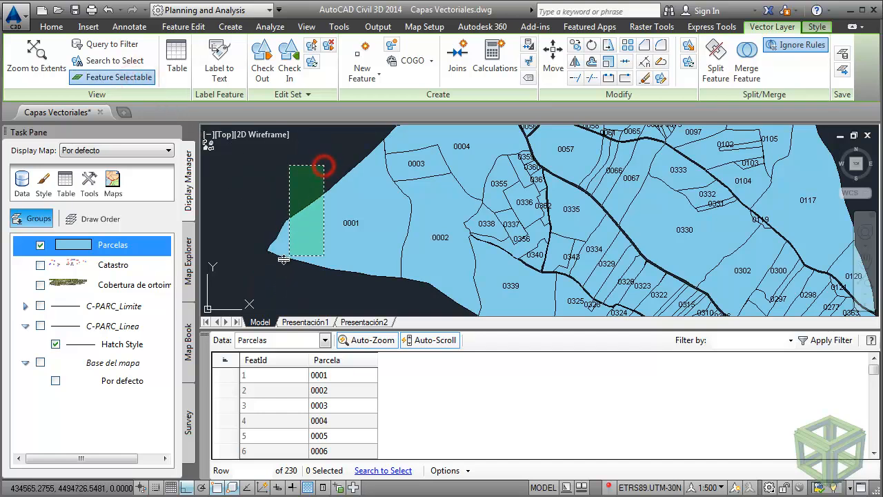
left_click(269, 271)
right_click(316, 137)
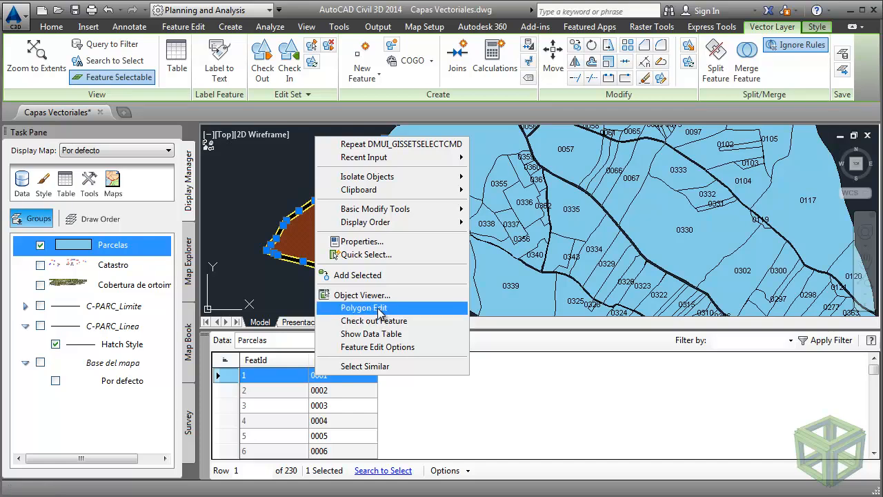
left_click(414, 346)
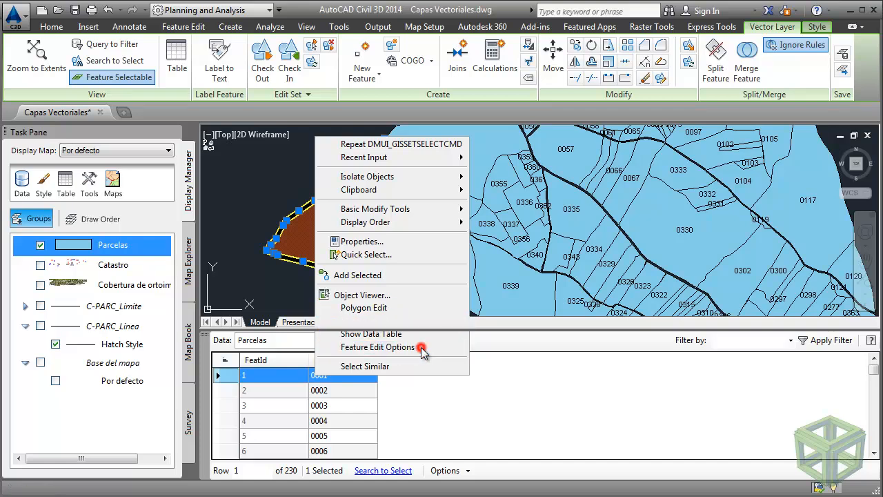
left_click_drag(325, 241, 595, 5)
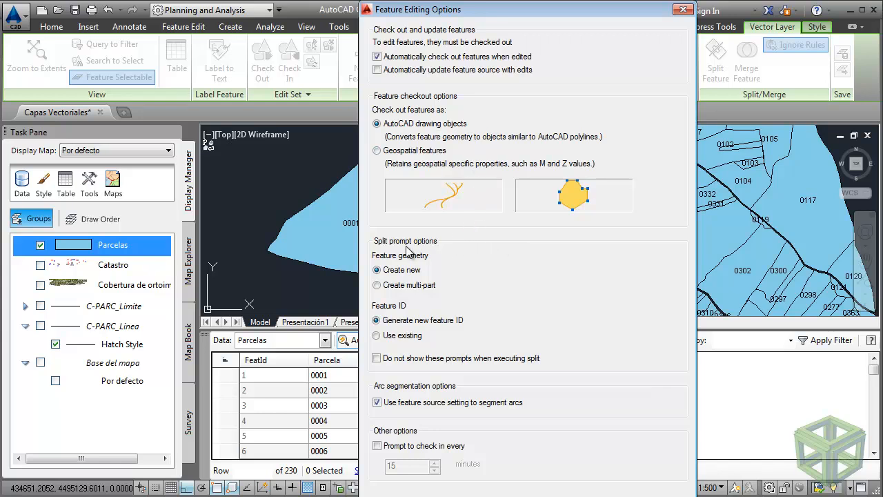
left_click(448, 449)
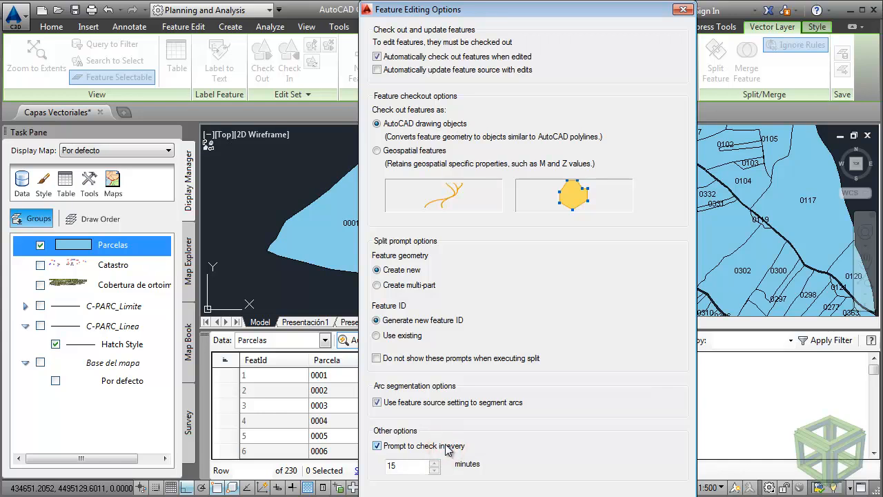
left_click(440, 448)
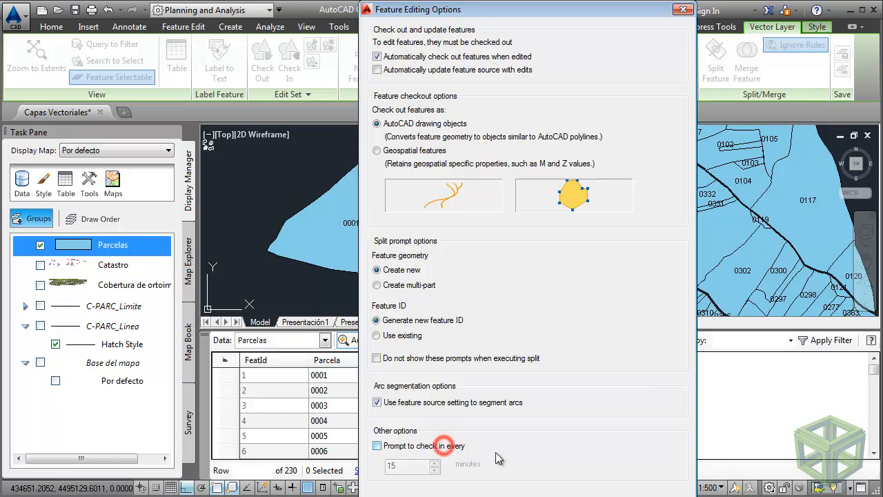
key("Escape")
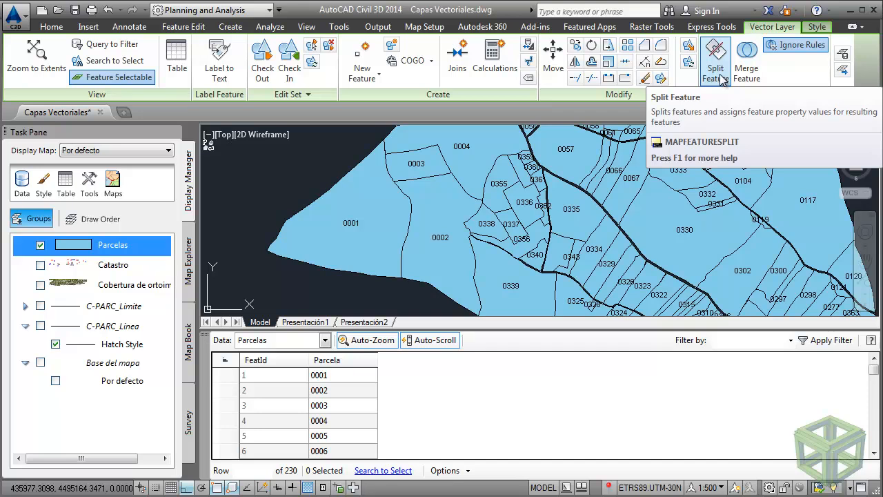
Step: Switch Ignore Rules for splitting and merging features off and back on
left_click(791, 47)
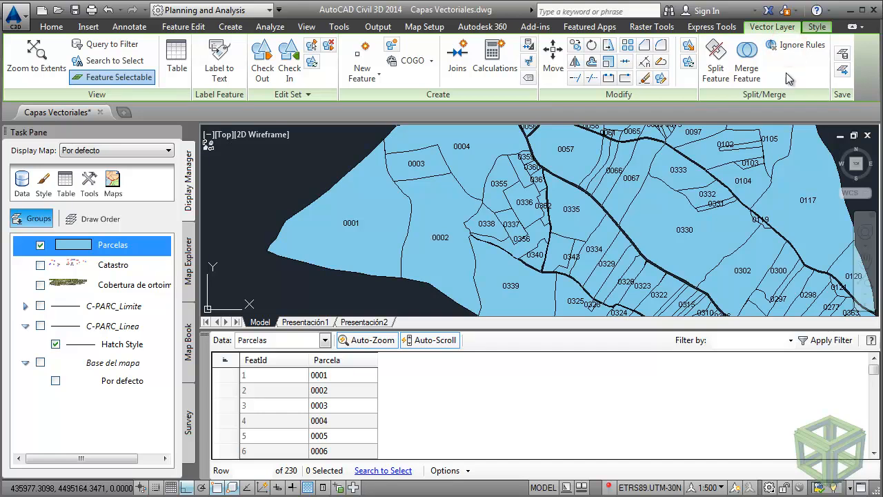
left_click(793, 45)
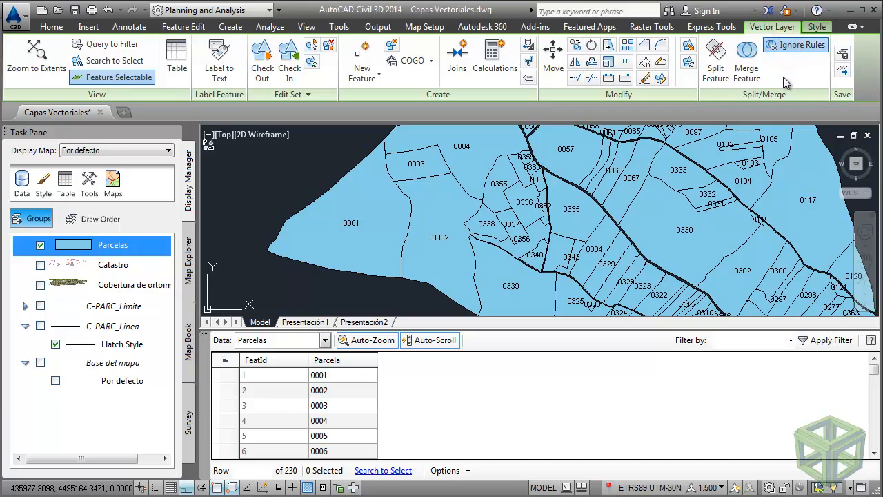
Step: Expand the Parcelas data connection to the Parcelas feature class in its Default schema and show that class's data table
left_click(191, 248)
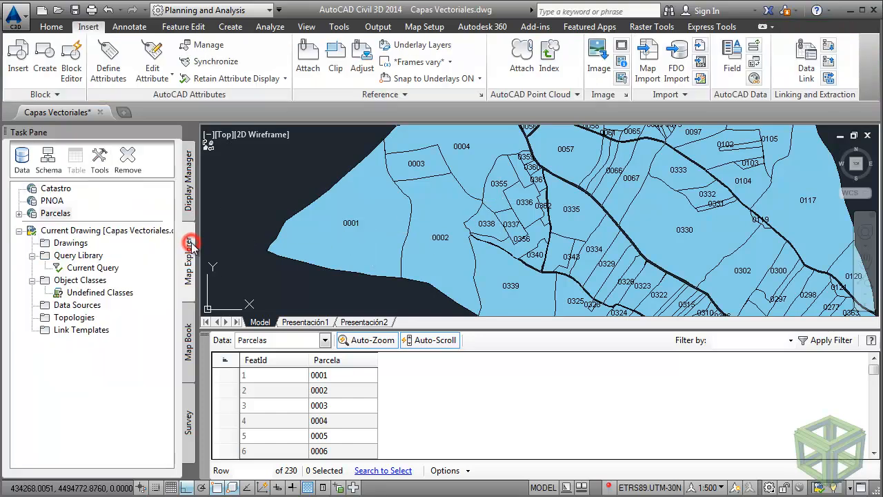
left_click(65, 216)
left_click(18, 213)
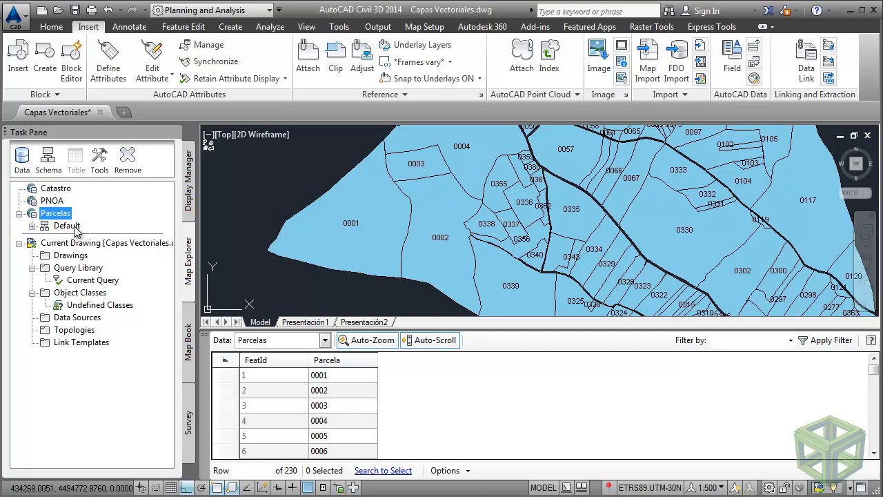
left_click(72, 227)
left_click(31, 227)
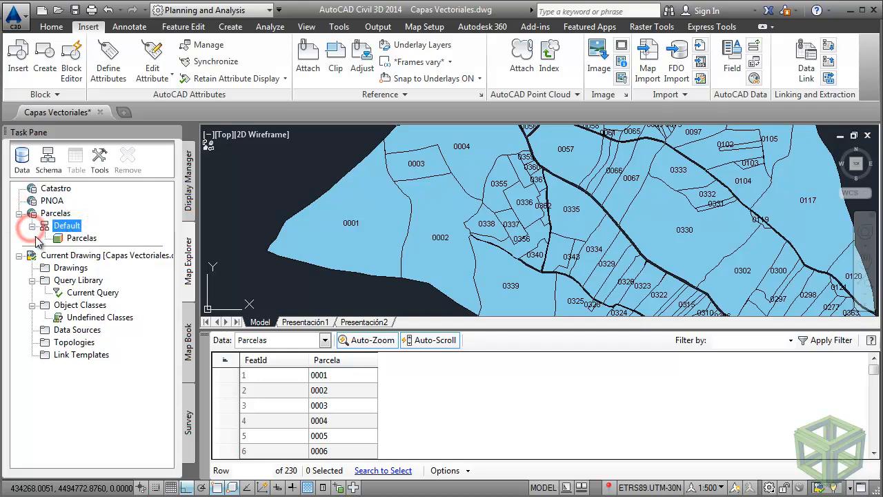
left_click(88, 239)
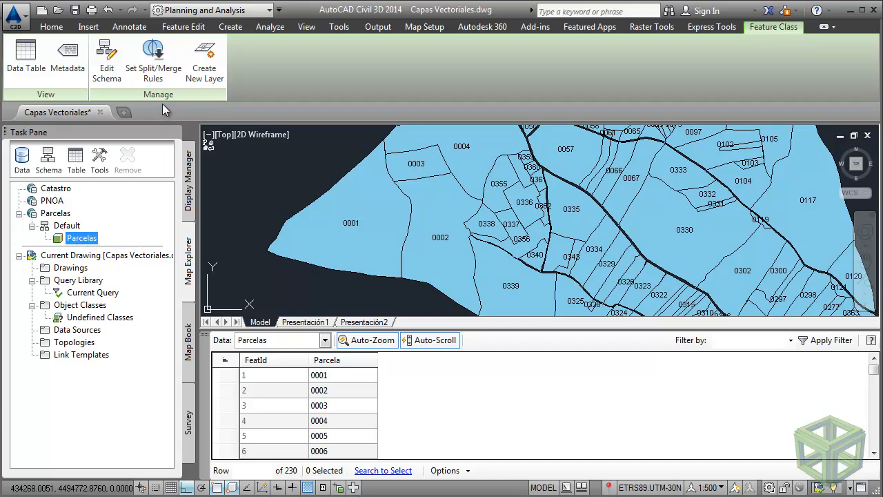
left_click(136, 94)
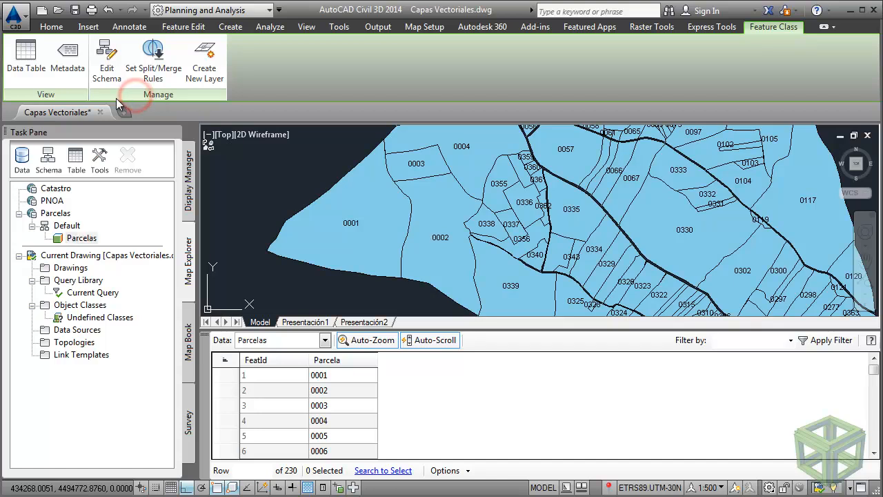
left_click(61, 99)
left_click(26, 61)
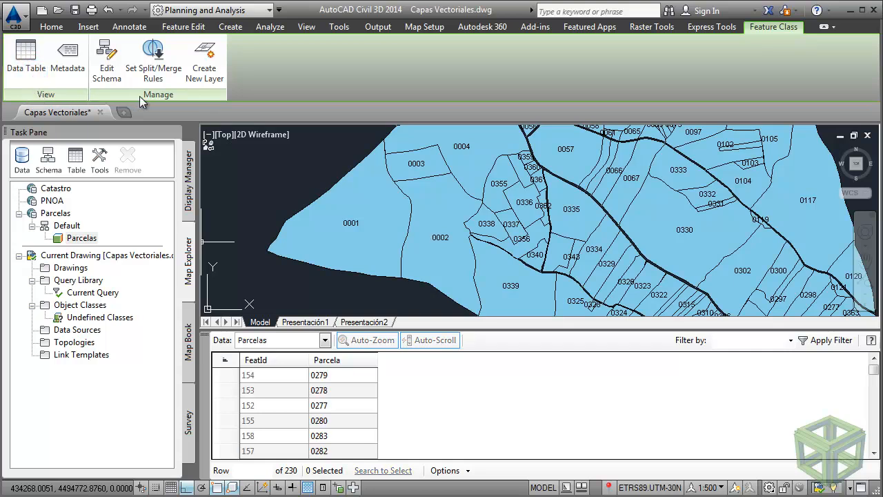
Step: View the split and merge rules of the Parcelas feature class and close them without changes
left_click(166, 72)
left_click_drag(7, 115, 491, 114)
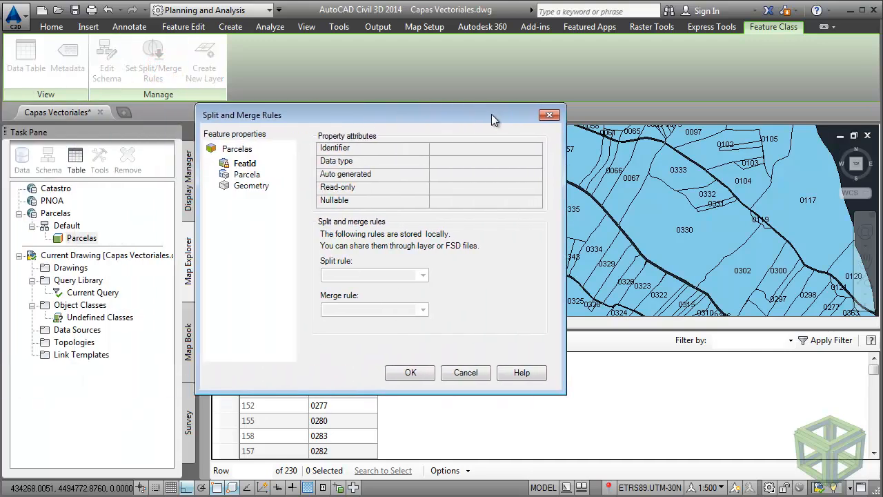
left_click(549, 114)
Step: Examine the Parcelas feature class and its FeatId and Parcela properties in the Schema Editor, and close it without changes
left_click(116, 81)
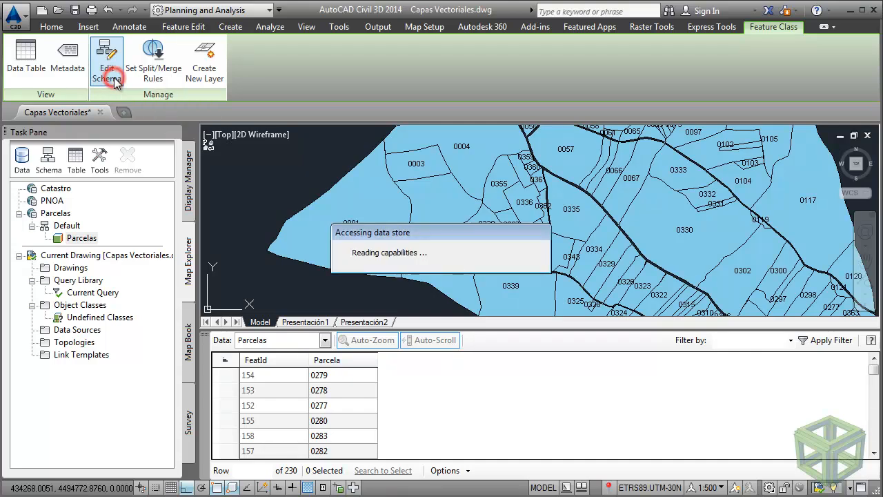
left_click_drag(91, 118, 562, 18)
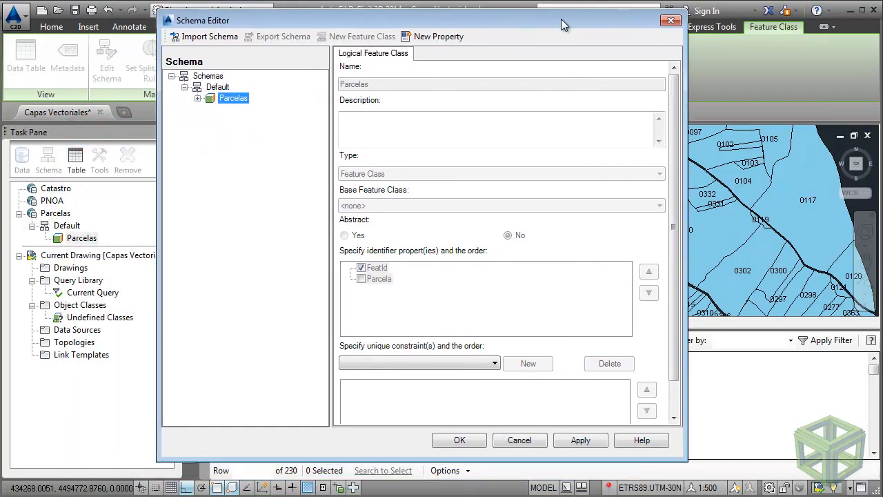
left_click(198, 98)
left_click(244, 110)
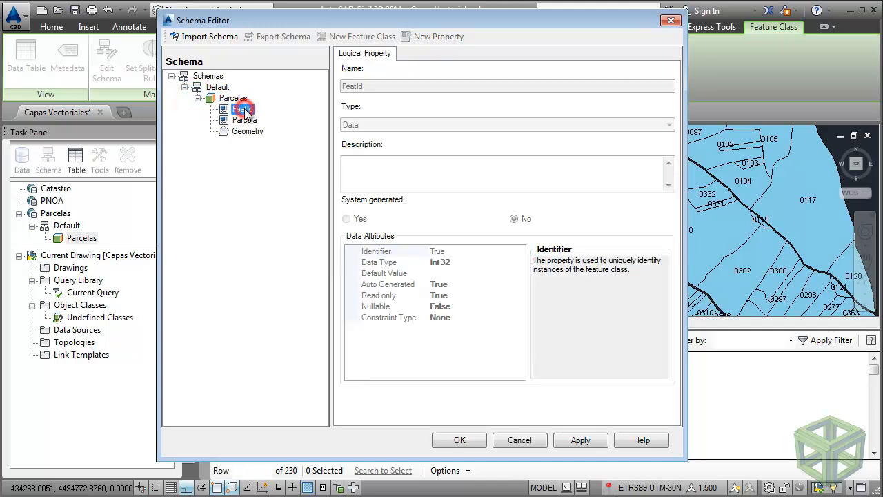
left_click(245, 120)
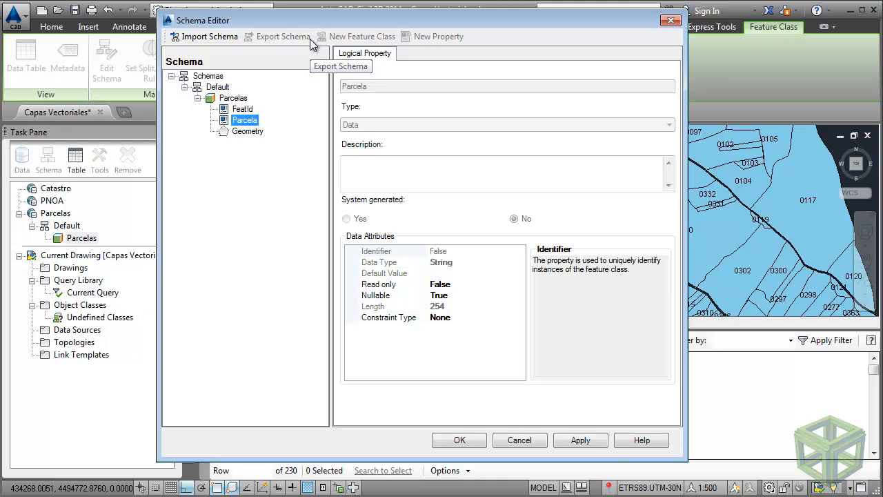
left_click(364, 46)
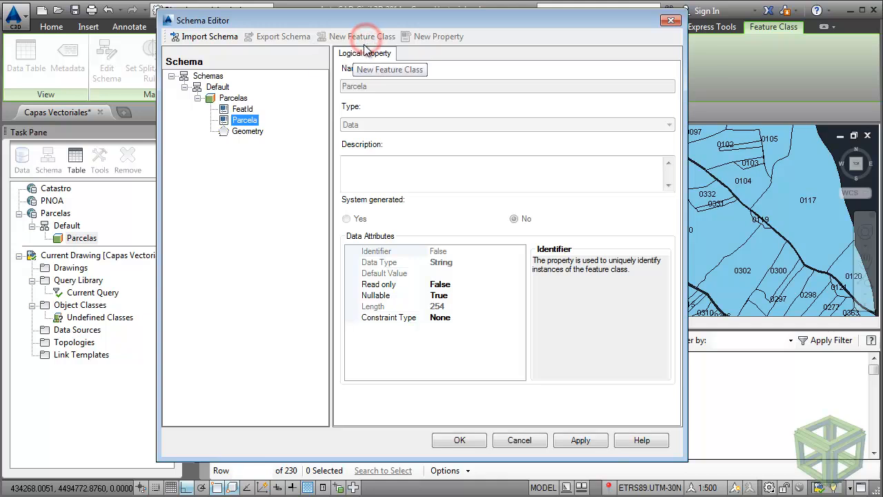
left_click(232, 99)
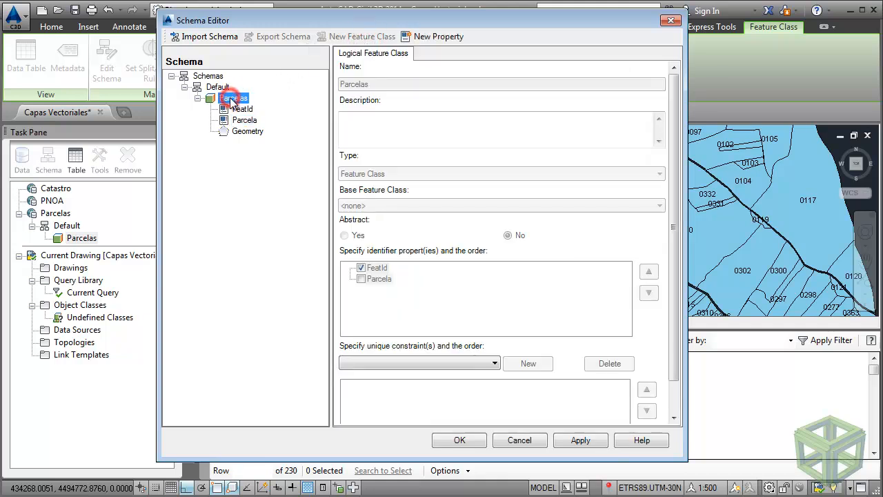
left_click(198, 98)
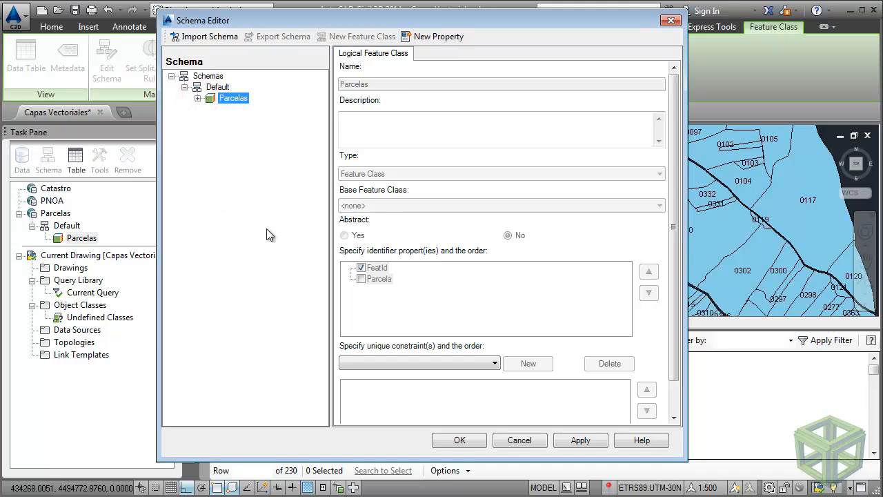
left_click(670, 20)
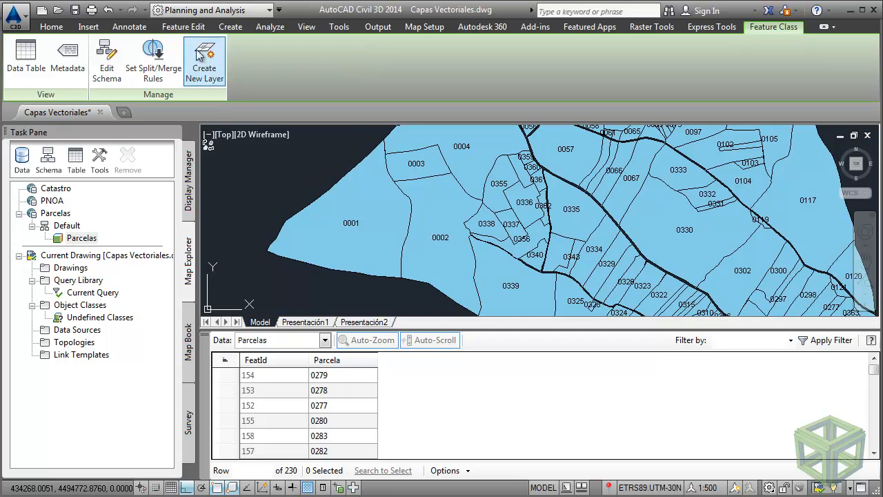
Step: Among the feature editing tools, switch Auto Checkout off and back on, and switch Automatic Update on and back off
left_click(184, 27)
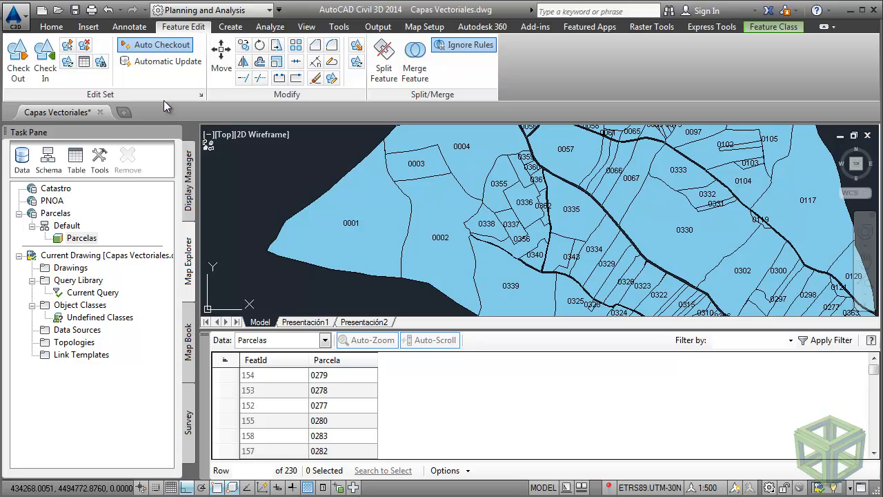
left_click(168, 46)
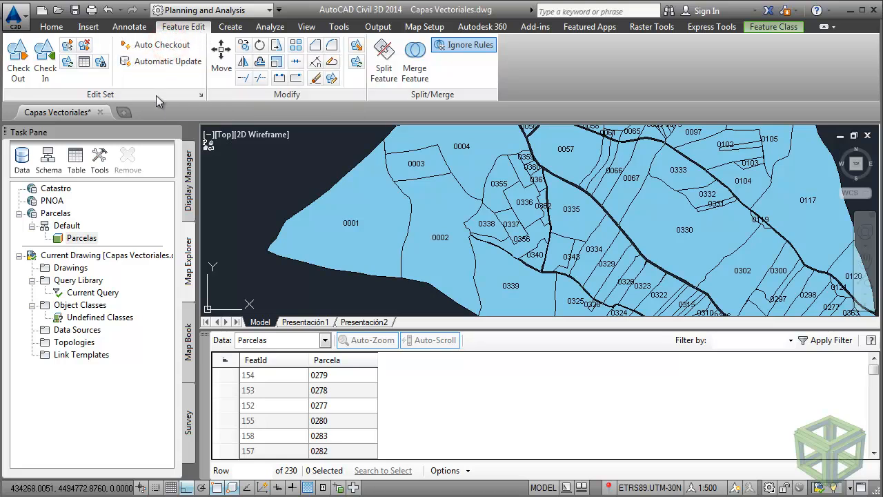
left_click(165, 44)
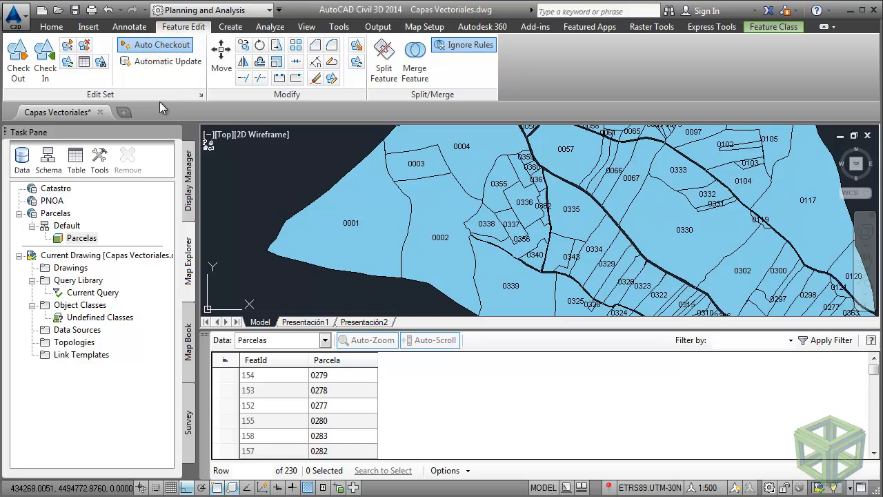
left_click(163, 62)
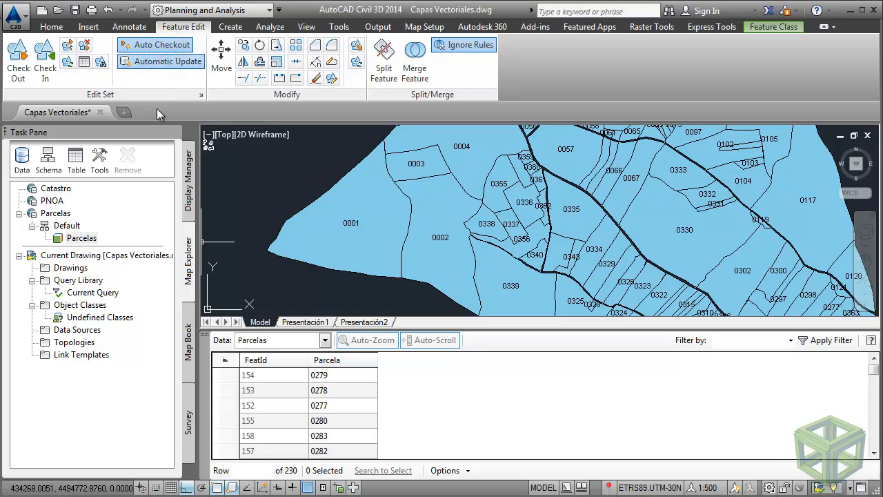
left_click(160, 60)
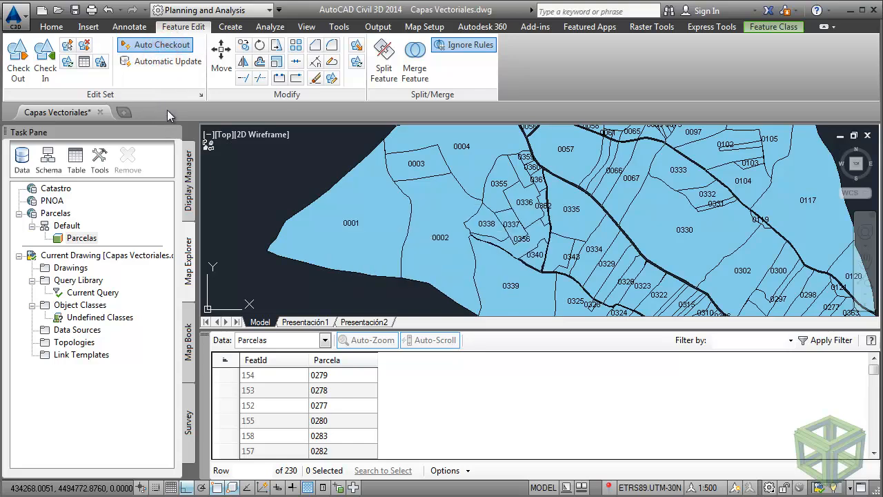